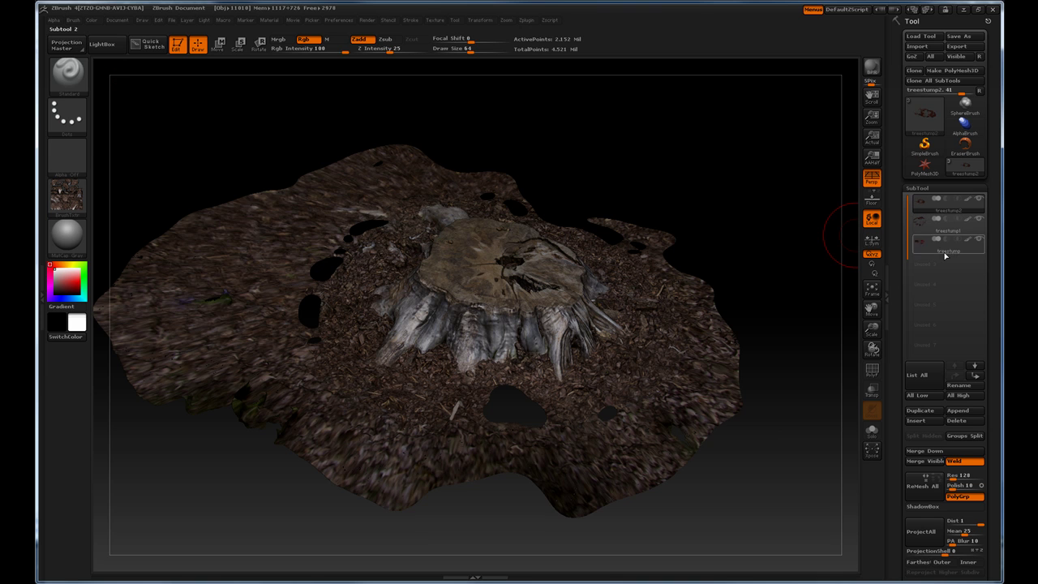
Examine the scanned tree stump and surrounding ground from several angles, and look over its polypaint and texture map settings
mouse_move(904, 282)
mouse_down()
mouse_move(904, 152)
mouse_move(895, 266)
mouse_up()
scroll(894, 264, up, 3)
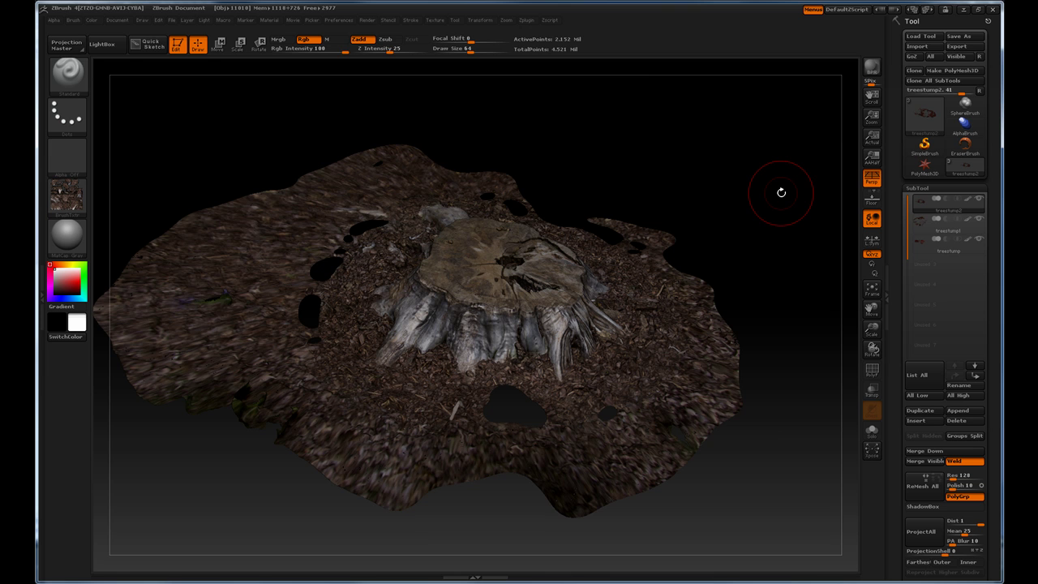
drag(783, 180, 590, 229)
mouse_move(787, 267)
mouse_down()
mouse_move(811, 296)
mouse_move(787, 255)
mouse_up()
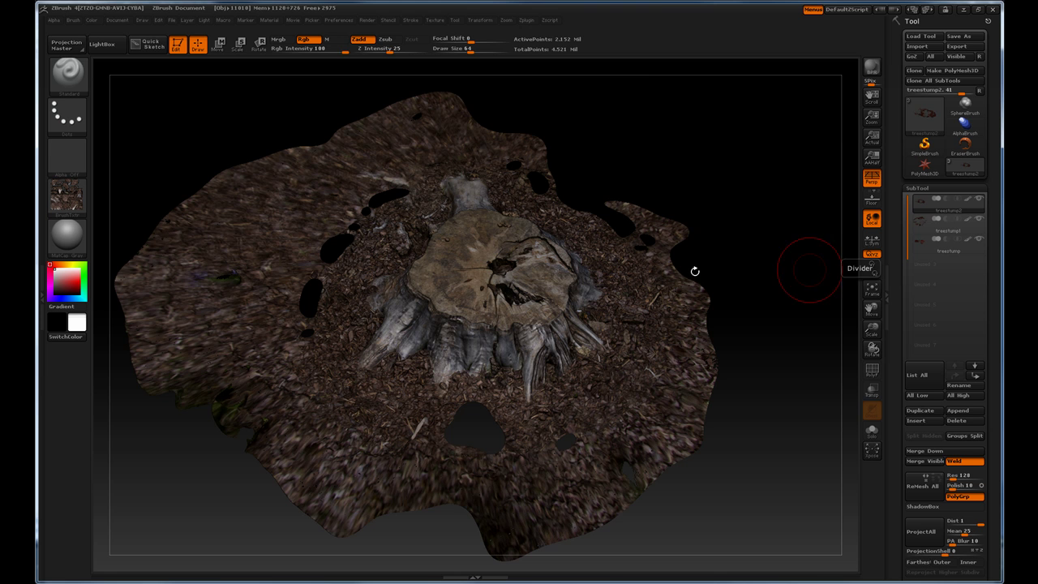
mouse_move(748, 309)
mouse_down()
mouse_move(755, 343)
mouse_move(783, 340)
mouse_move(756, 317)
mouse_up()
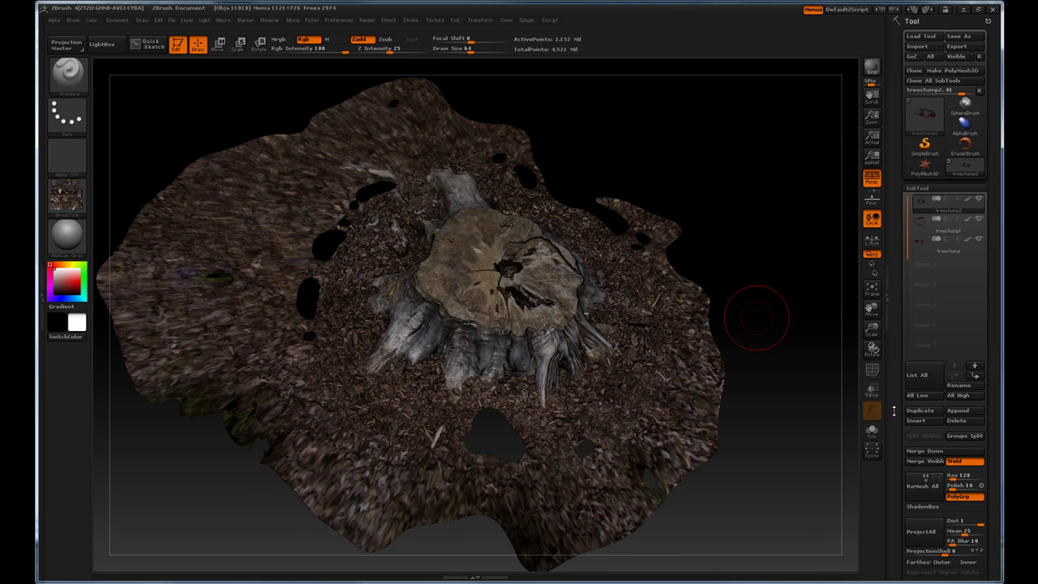
drag(895, 409, 893, 254)
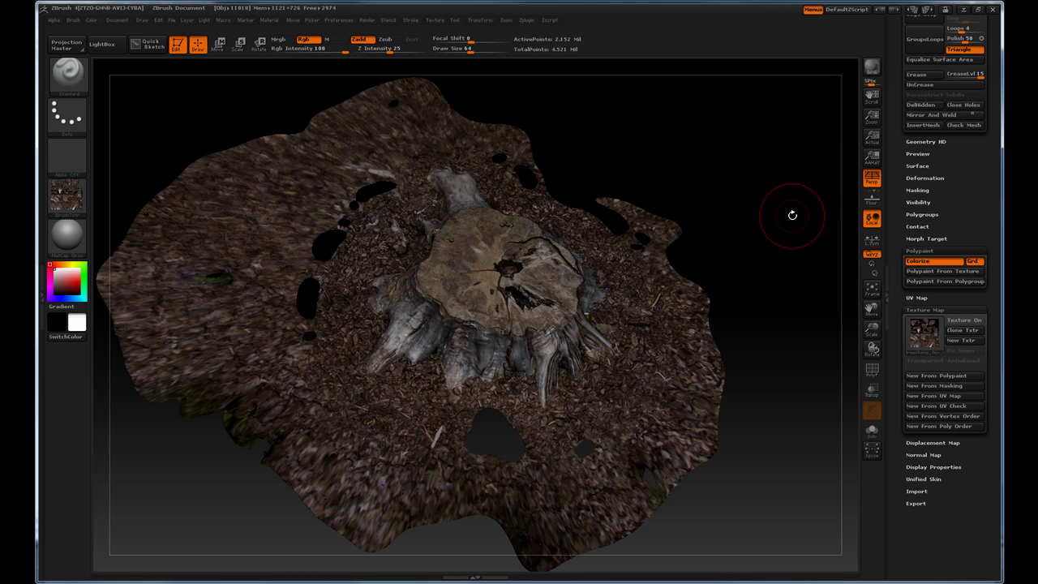
drag(772, 191, 766, 202)
drag(895, 184, 888, 332)
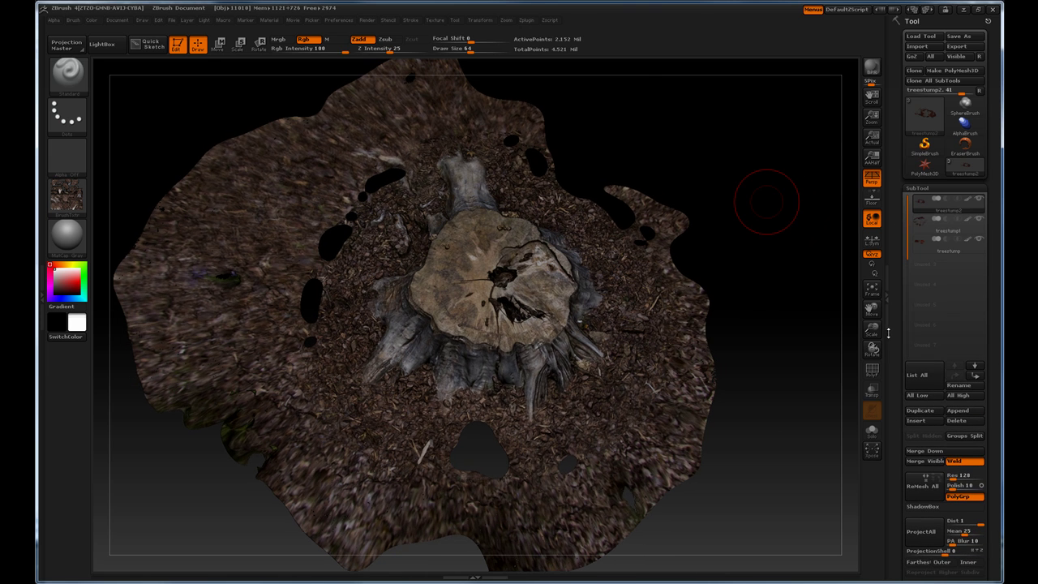
drag(792, 276, 799, 365)
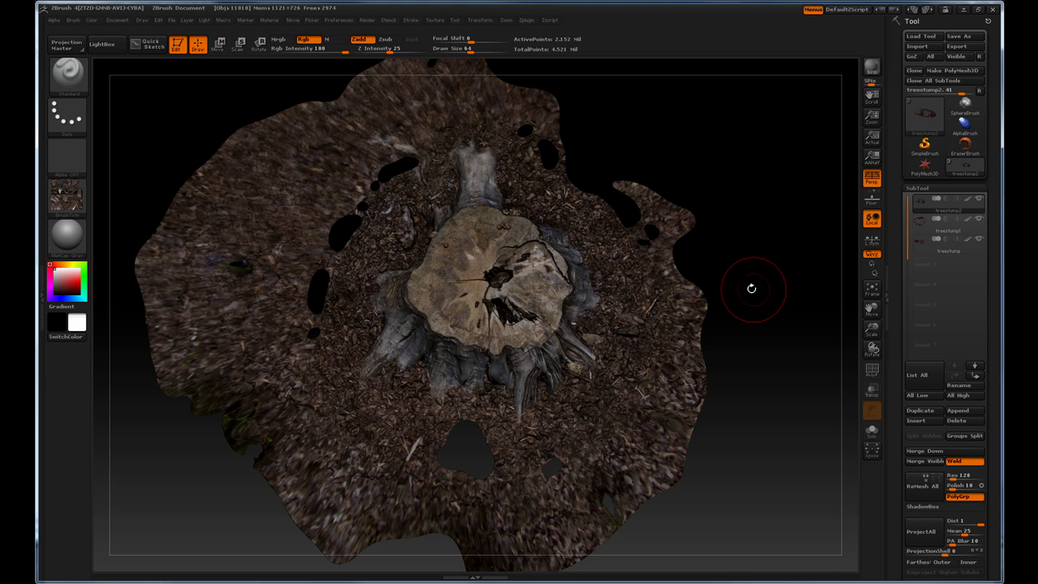
drag(737, 308, 740, 297)
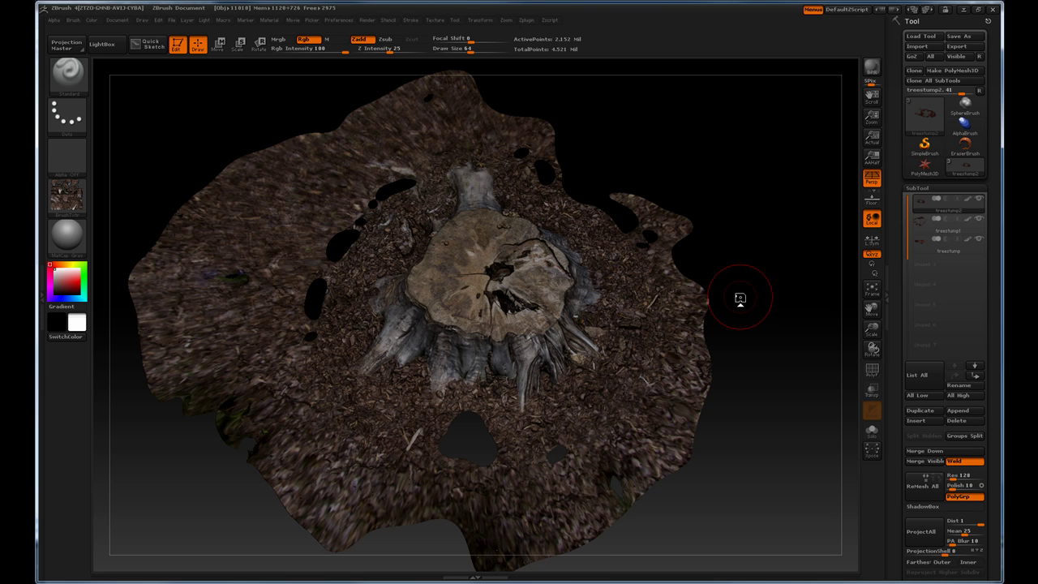
mouse_move(767, 294)
mouse_down()
mouse_move(781, 306)
mouse_move(785, 296)
mouse_up()
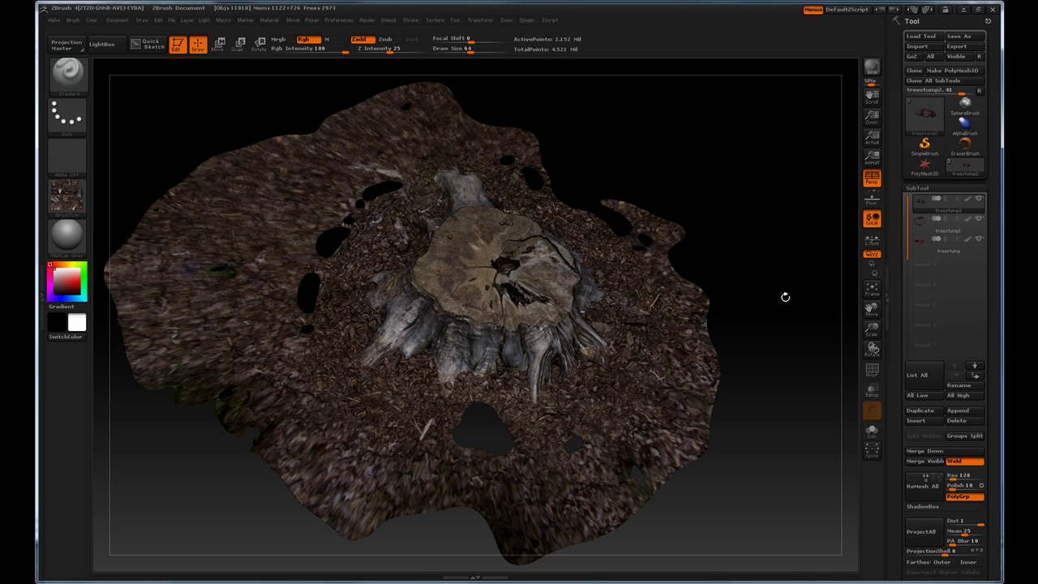
Append a ZSphere to the tree stump model as a new subtool and make it the active subtool
click(959, 411)
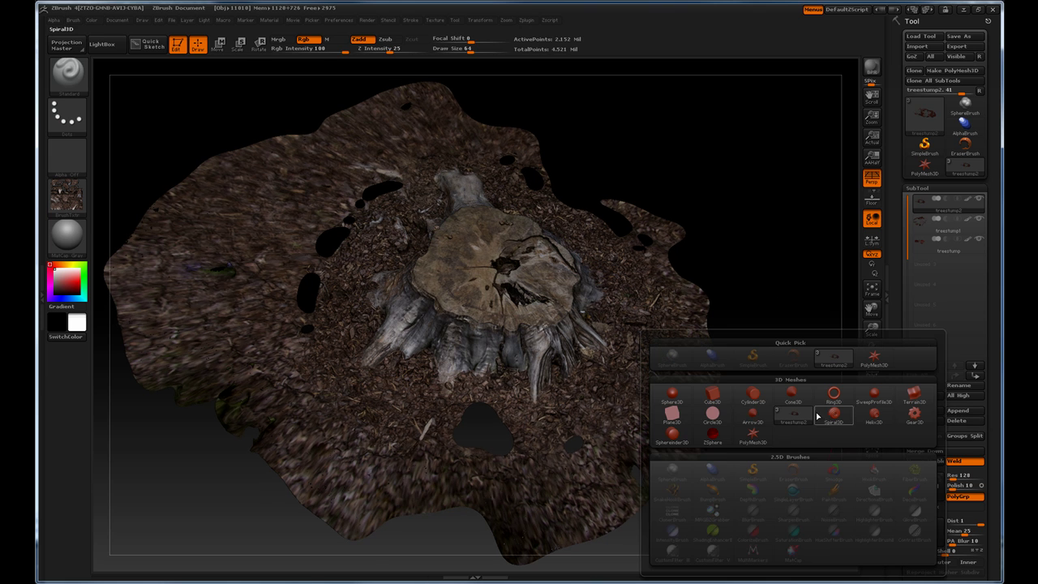
click(722, 438)
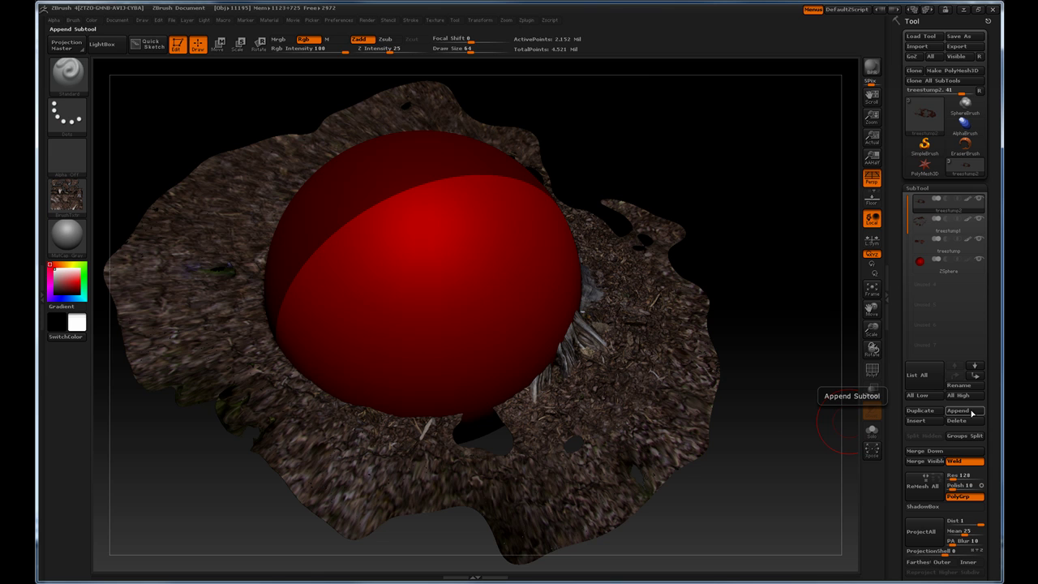
drag(776, 433, 777, 369)
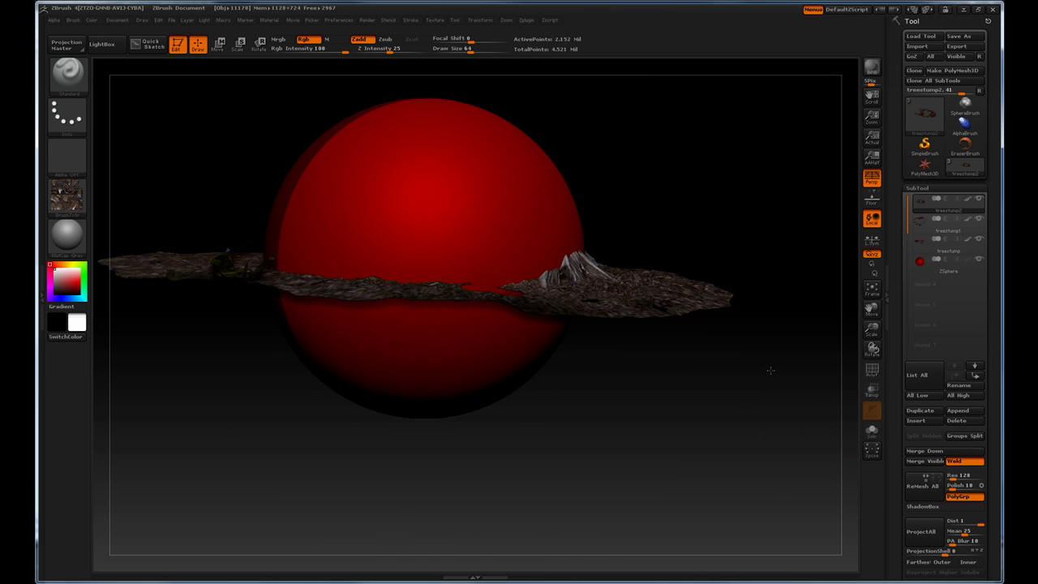
click(974, 275)
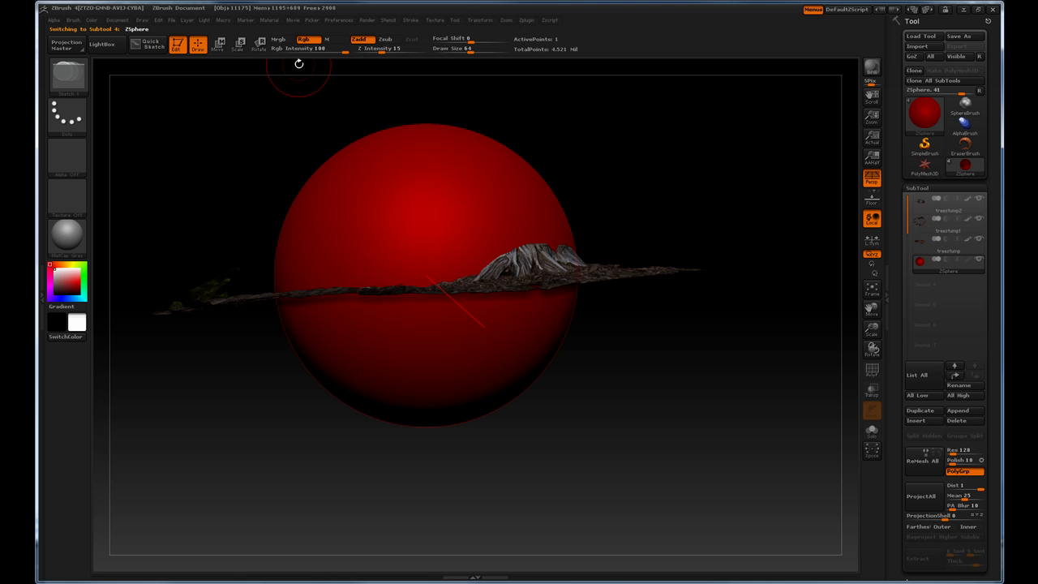
Scale the ZSphere down and move it inside the stump so that it is hidden beneath the cut surface
click(241, 50)
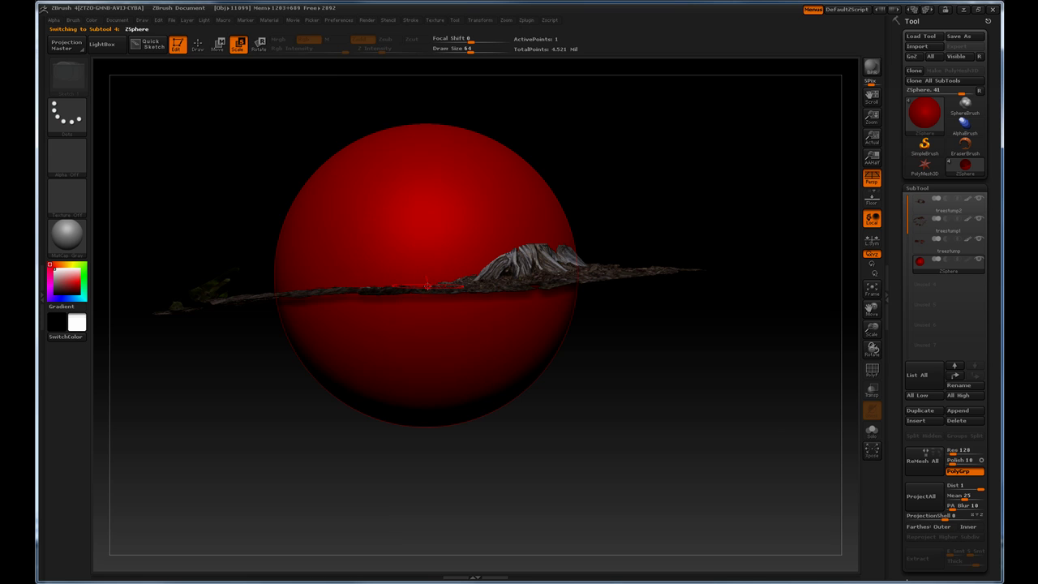
drag(416, 283, 386, 62)
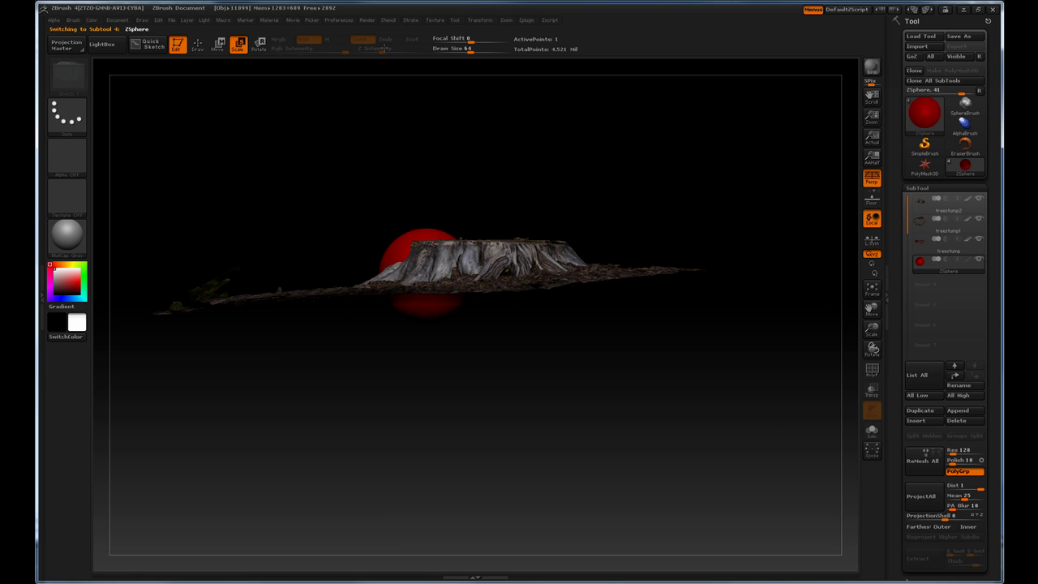
click(217, 44)
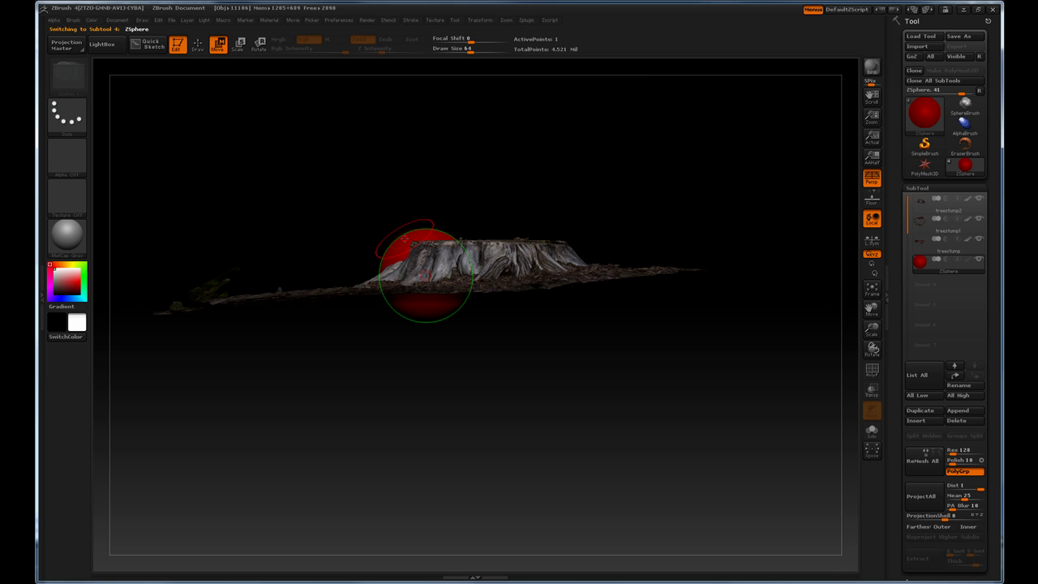
drag(417, 248, 493, 294)
drag(641, 174, 701, 296)
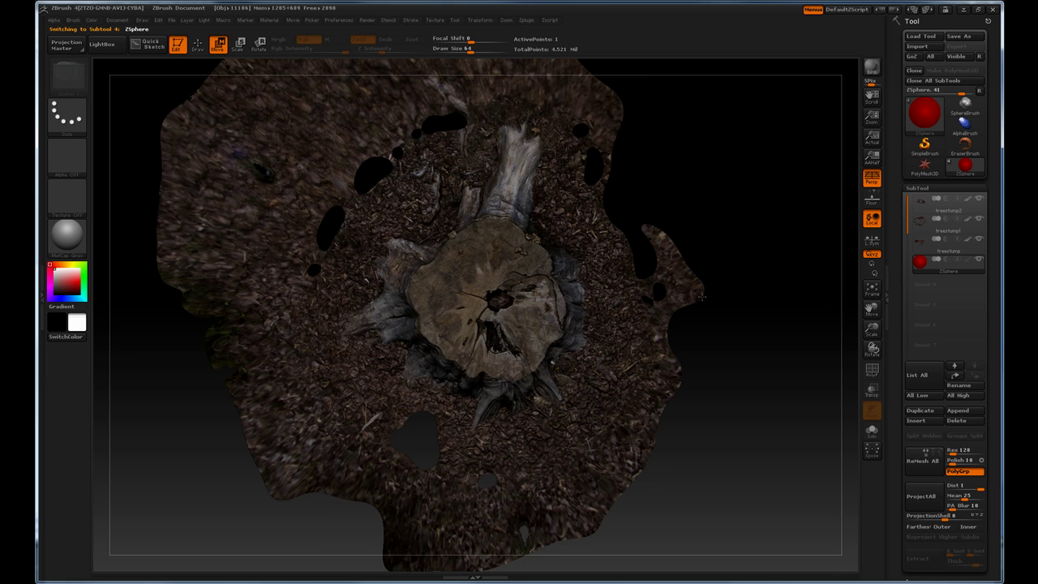
mouse_move(771, 451)
mouse_down()
mouse_move(769, 412)
mouse_move(766, 454)
mouse_up()
drag(790, 209, 834, 271)
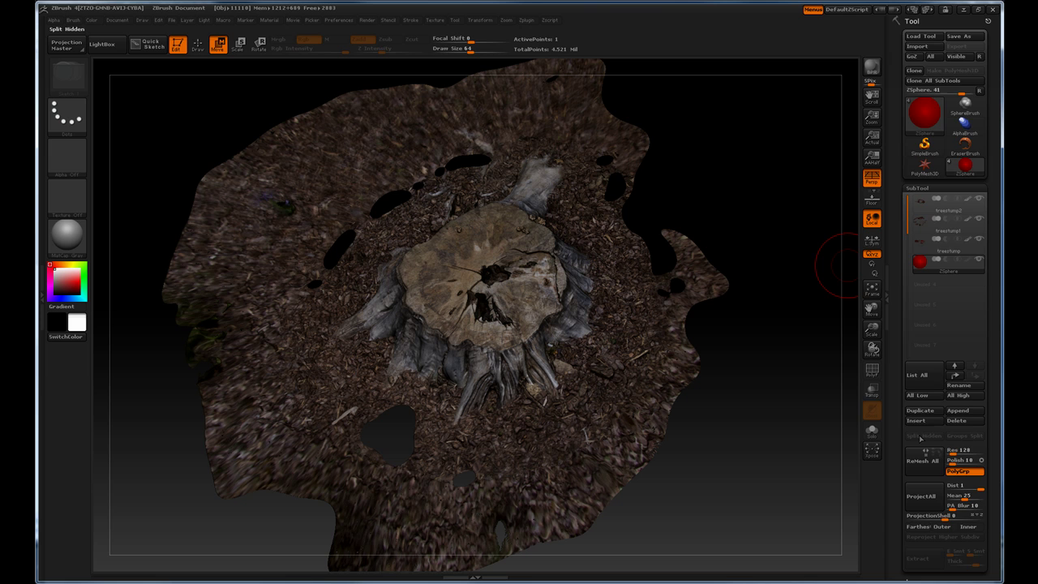
Turn on Edit Topology for the ZSphere, disable perspective, frame the stump's cut top, and switch to Draw mode with draw size 24
drag(899, 422, 898, 306)
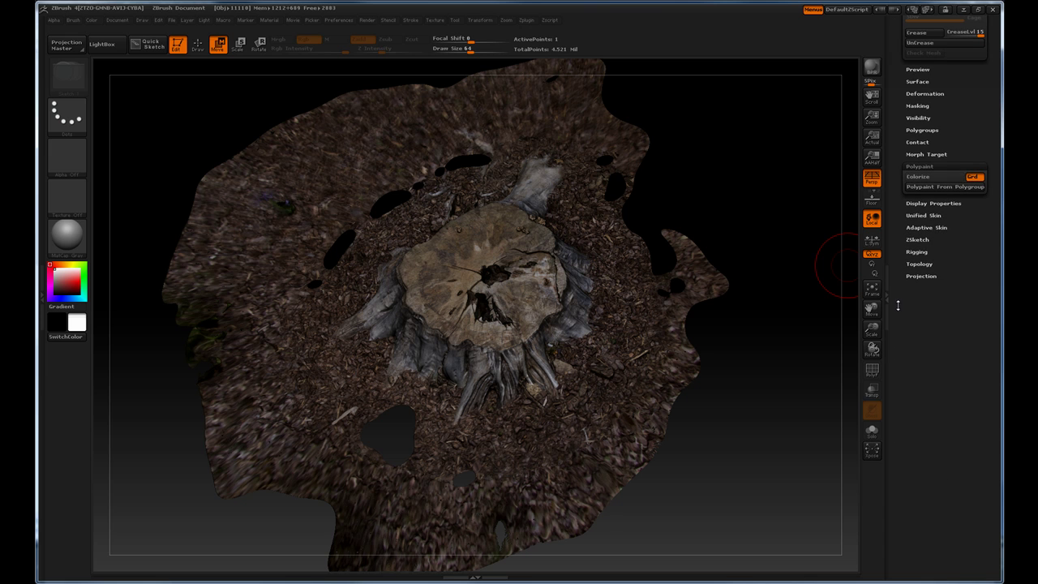
click(918, 263)
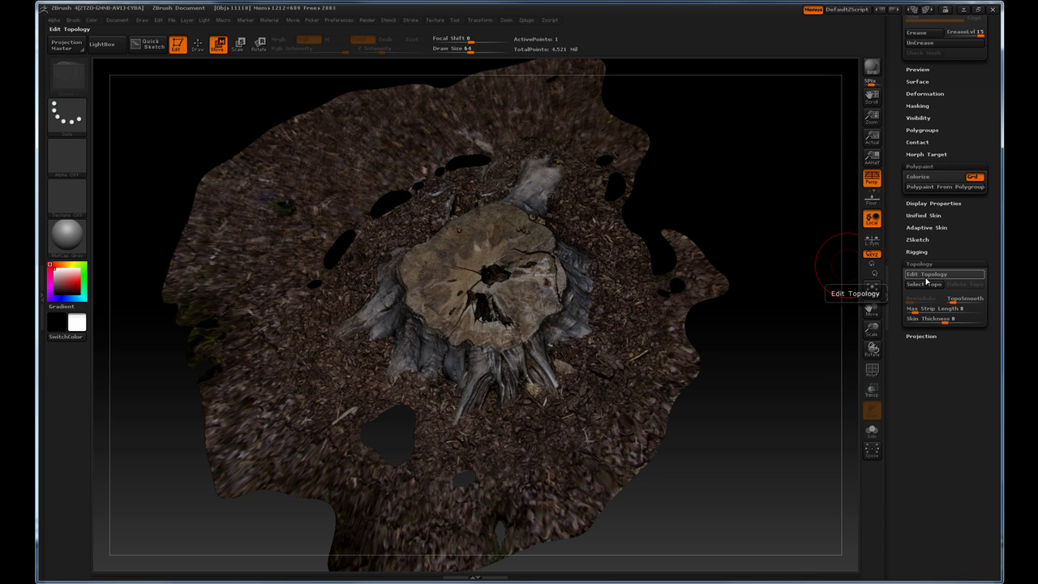
key(p)
alt+drag(758, 214, 755, 296)
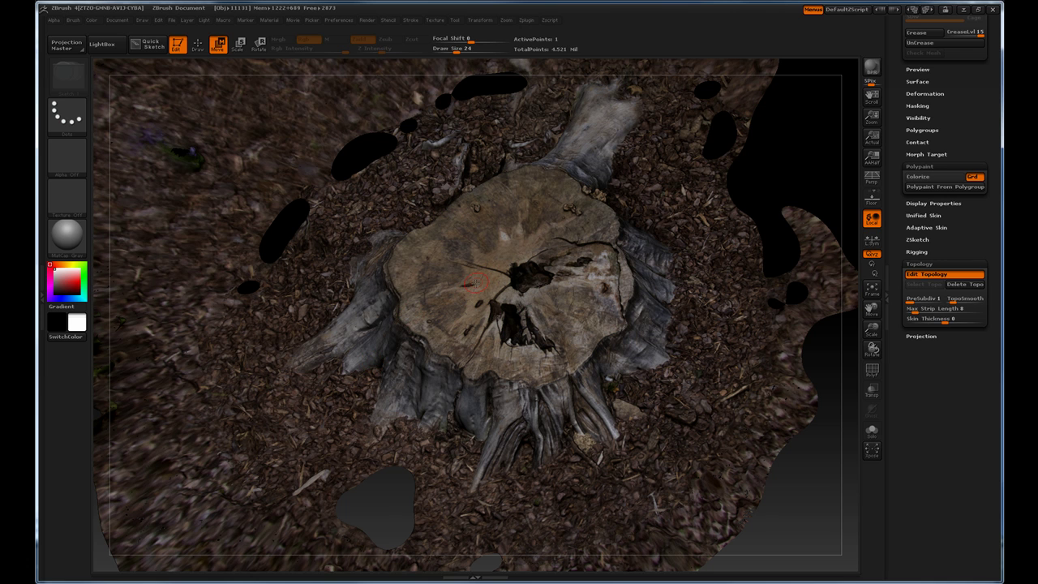
right_drag(469, 284, 473, 285)
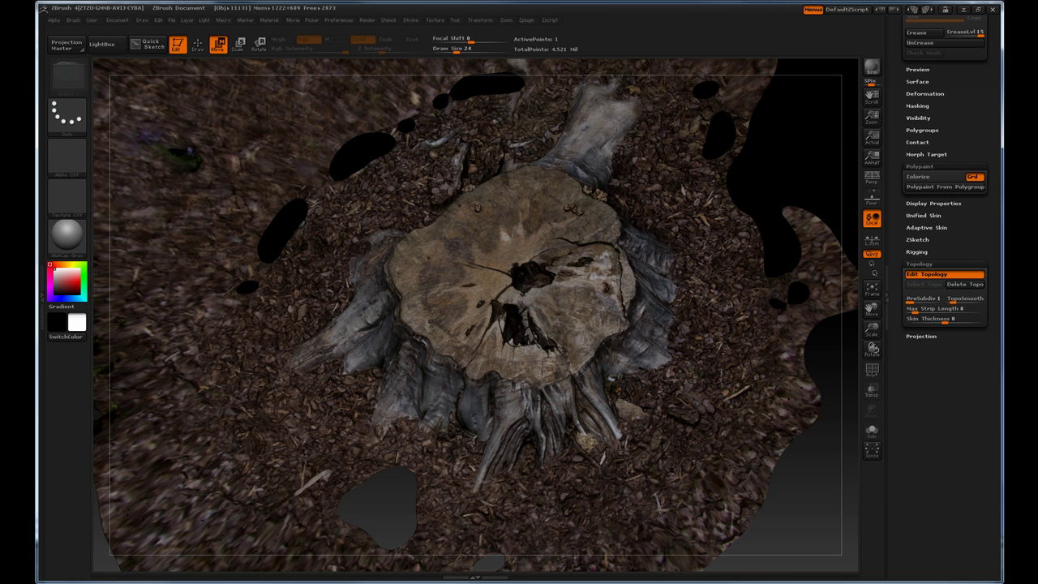
click(197, 44)
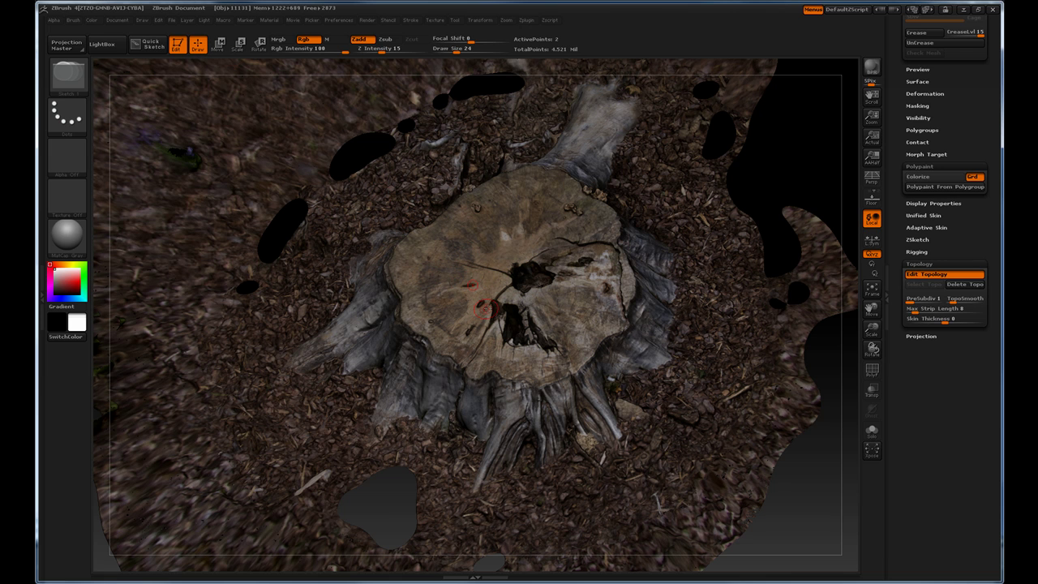
Draw the first topology faces on the stump's cut surface, along the upper-left edge of the central hole
click(513, 297)
click(509, 271)
click(495, 246)
click(470, 284)
ctrl+click(499, 246)
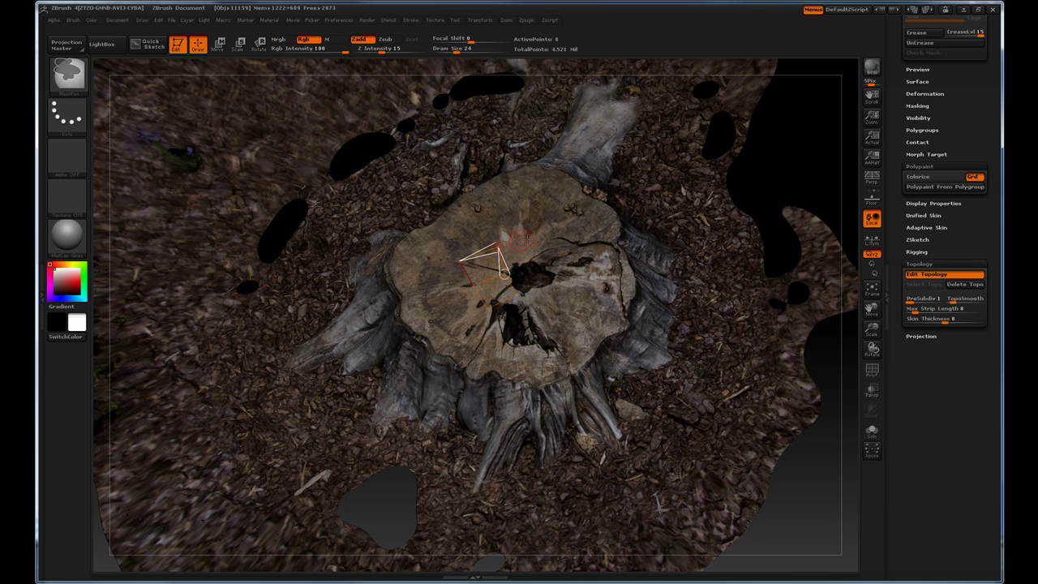
click(536, 233)
click(534, 257)
click(504, 274)
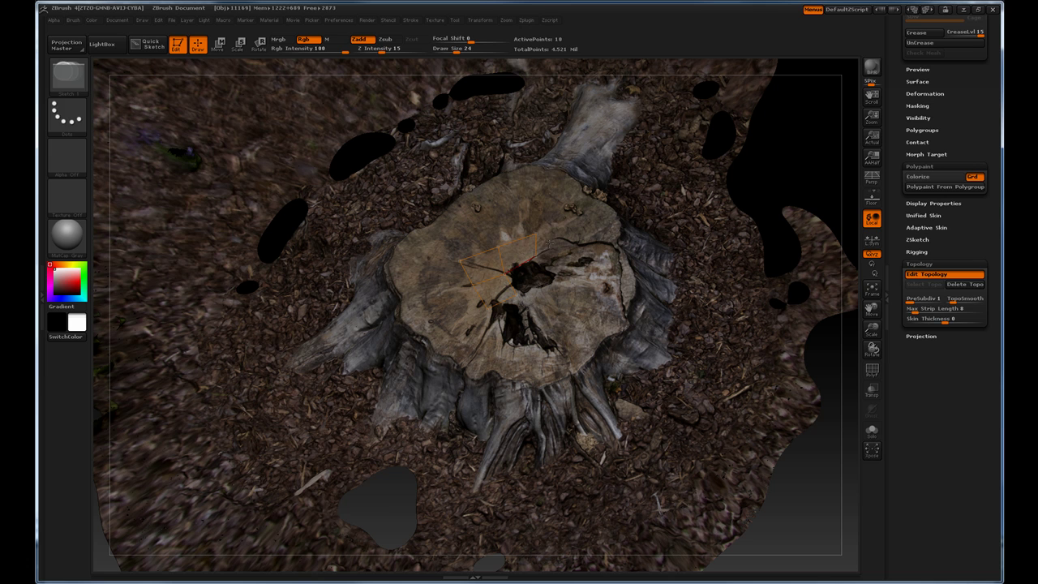
Extend the topology from the first faces around the central hole's right end and along its lower edge
ctrl+click(537, 235)
click(560, 280)
click(581, 272)
click(504, 275)
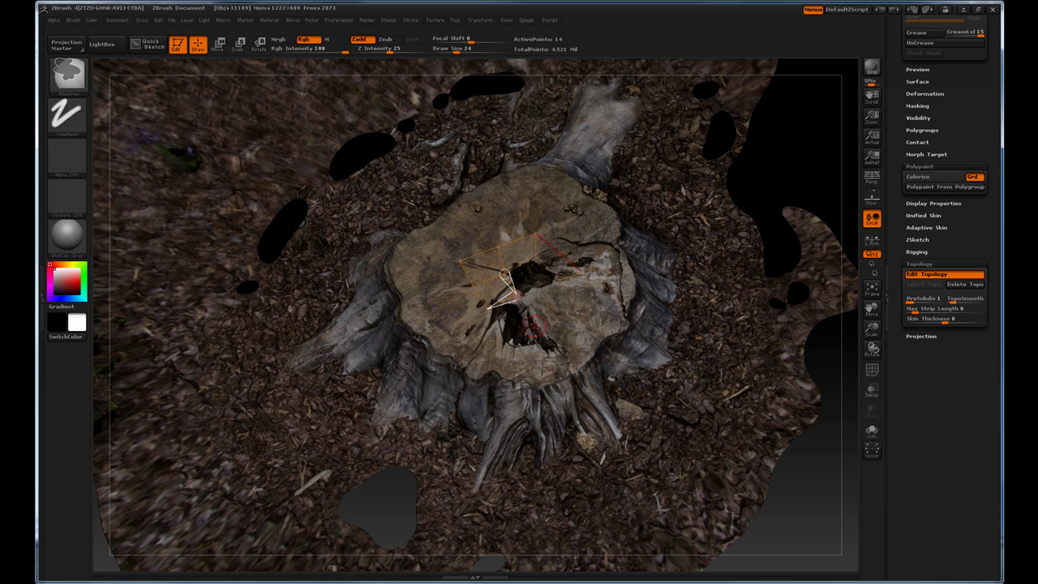
key(shift)
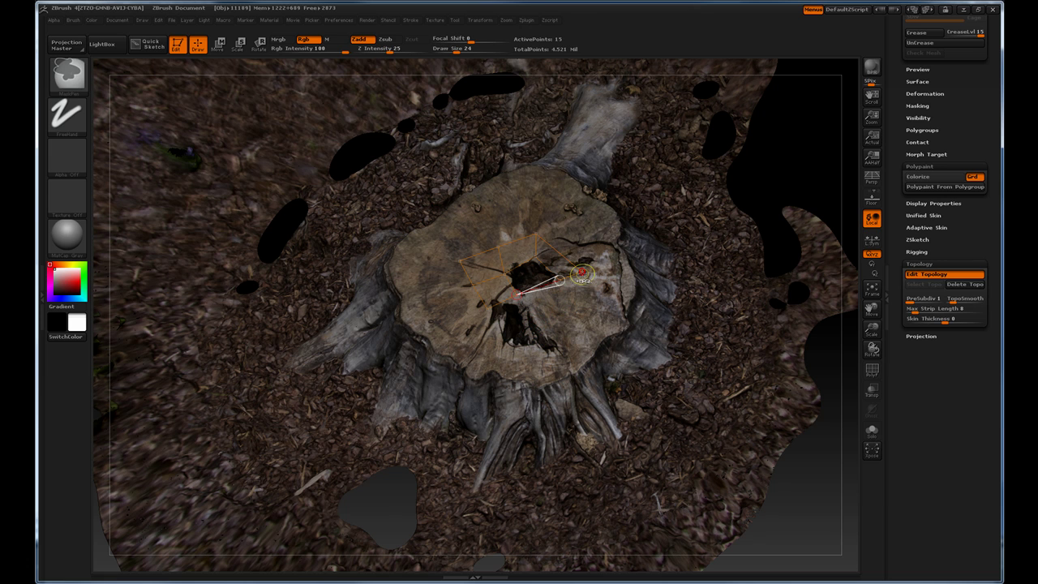
click(581, 270)
key(shift)
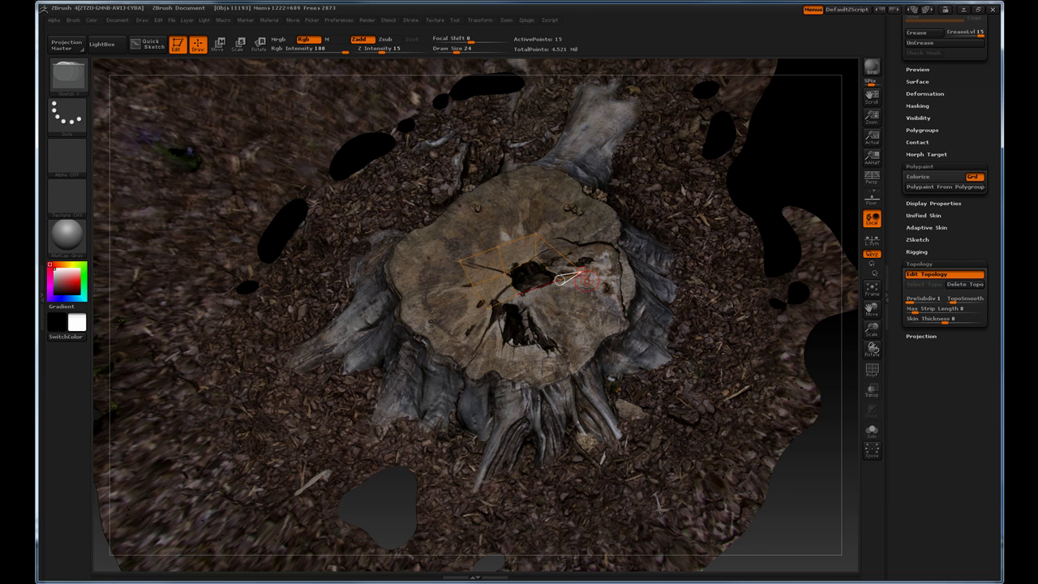
Add topology faces on the wood right of the central hole, continuing down between it and the lower hole
click(595, 296)
click(573, 308)
click(560, 279)
click(544, 324)
click(517, 296)
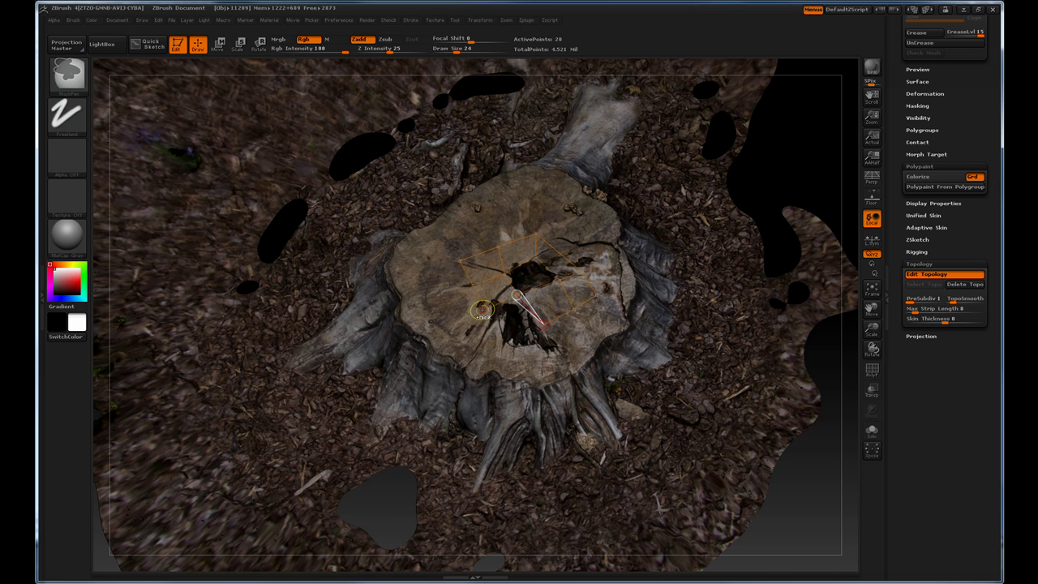
Continue the topology around the lower hole's left and bottom edges, adding a face between the hole and the stump's front rim
click(483, 310)
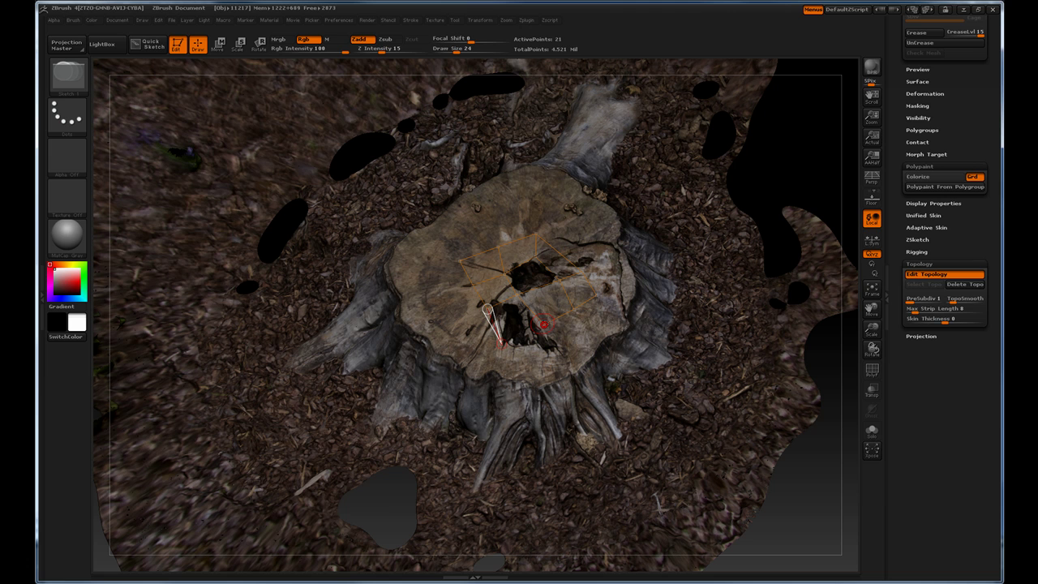
click(502, 345)
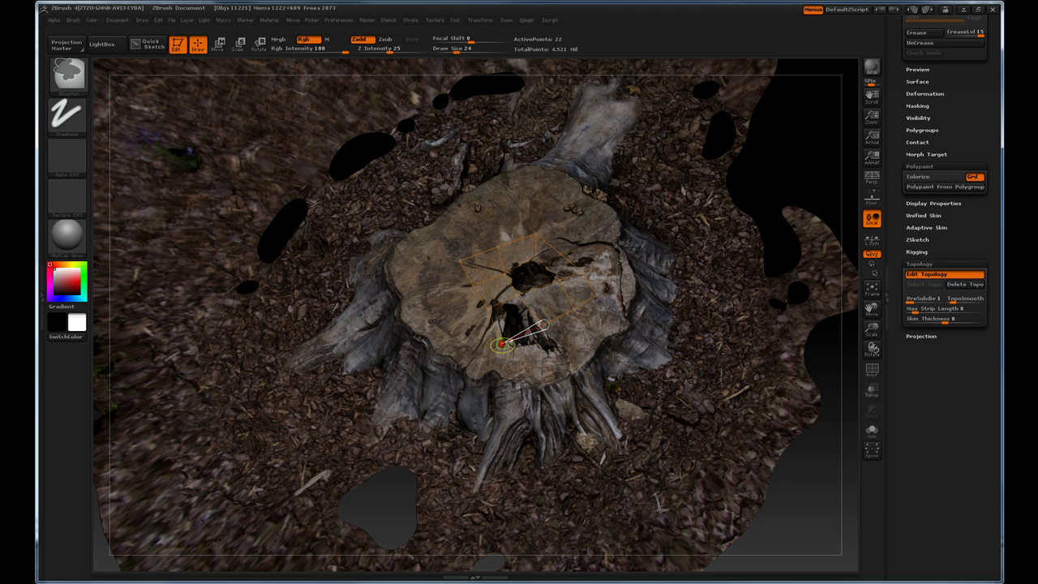
click(498, 365)
click(548, 371)
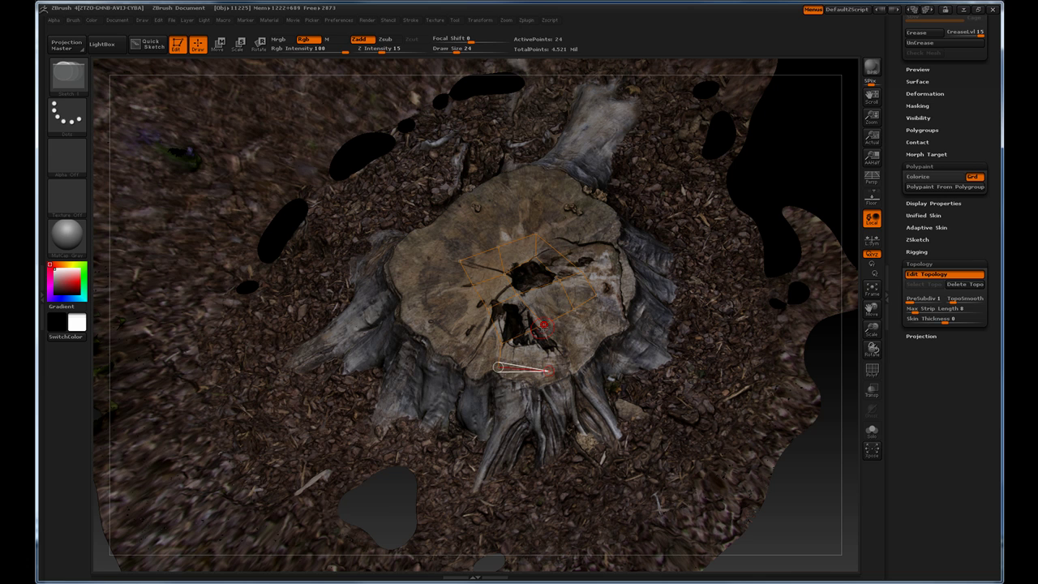
click(545, 325)
Add topology faces along the lower-right rim of the cut surface, joined to the existing points beside the lower hole
ctrl+click(550, 371)
click(598, 339)
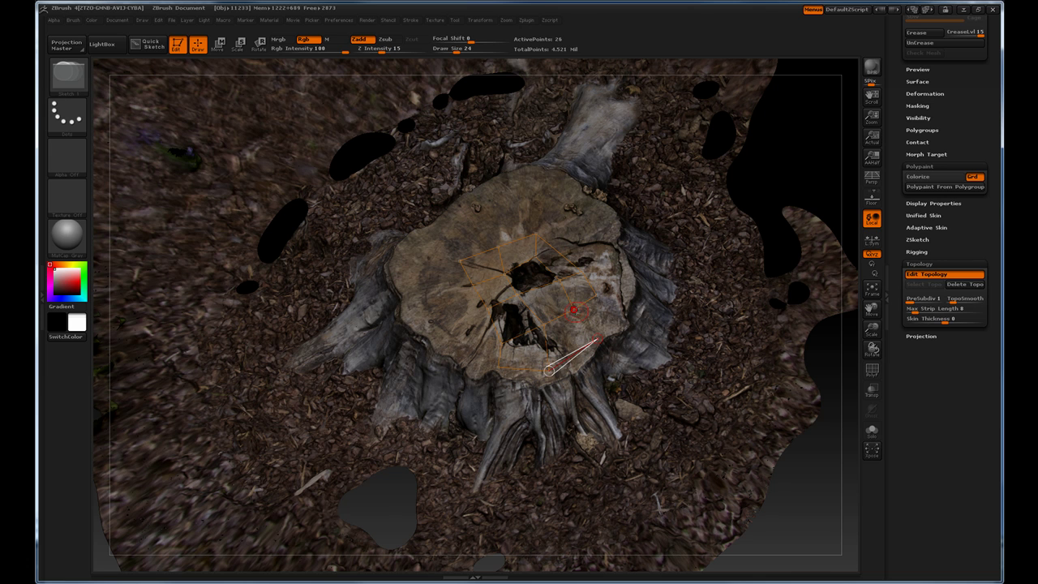
click(574, 310)
ctrl+click(599, 337)
click(622, 321)
click(597, 294)
Extend the topology up the right rim of the cut surface to the end of the long crack above the central hole
click(625, 280)
click(633, 293)
click(622, 321)
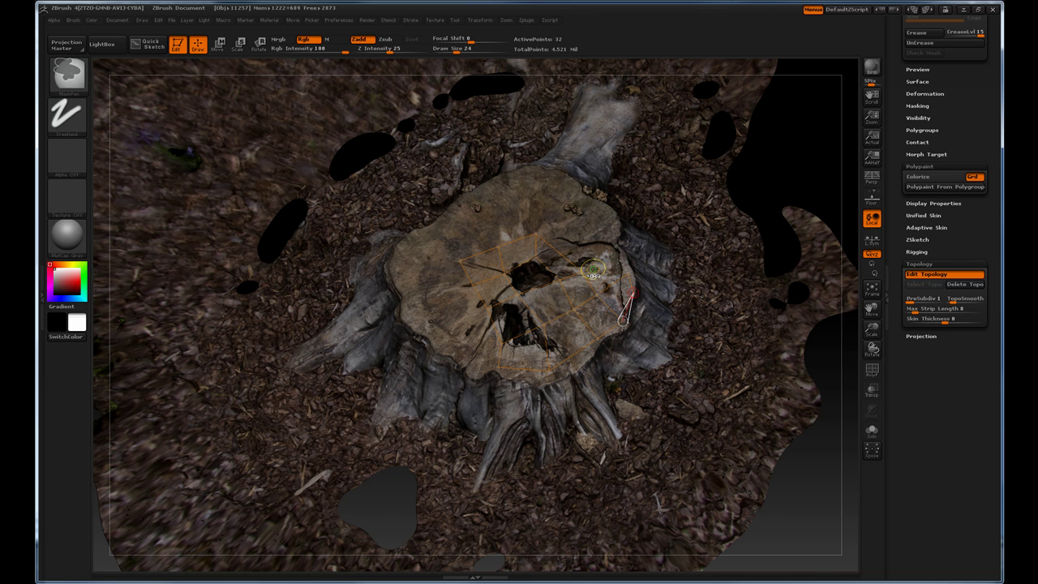
click(616, 250)
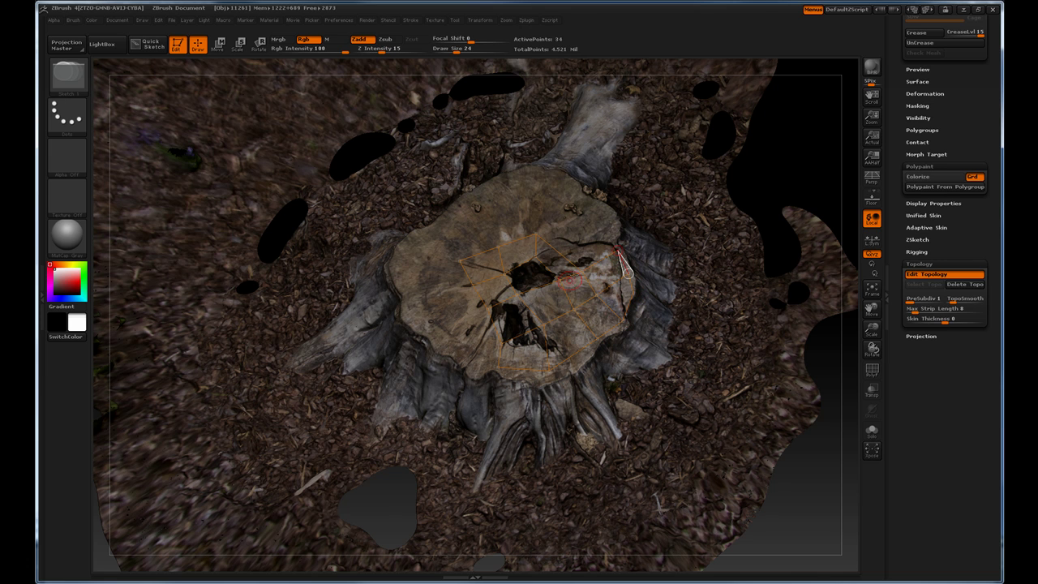
click(535, 235)
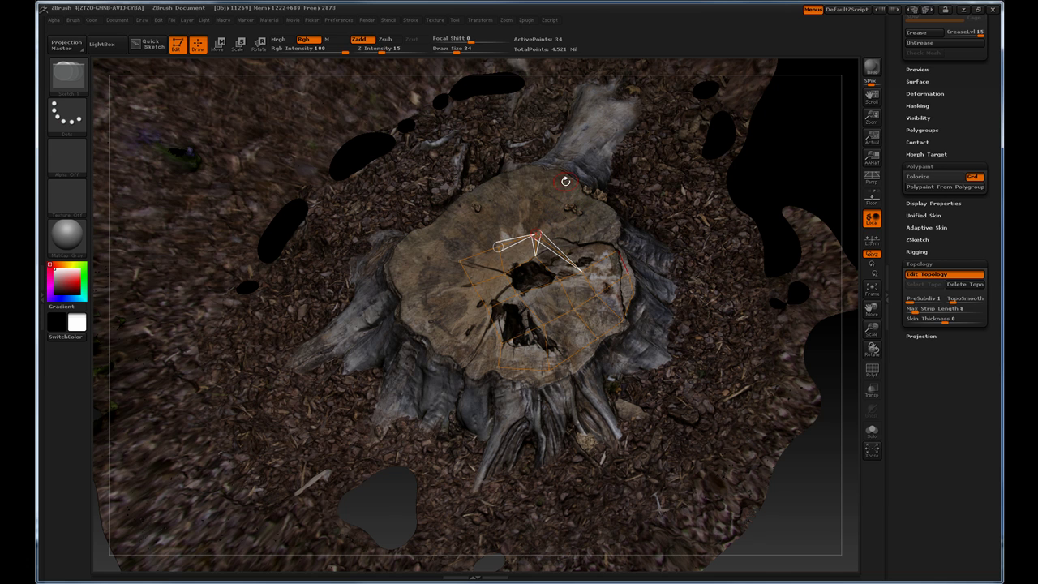
Add topology faces from above the central hole to the upper-right rim, down to the end of the long crack
click(565, 181)
click(593, 201)
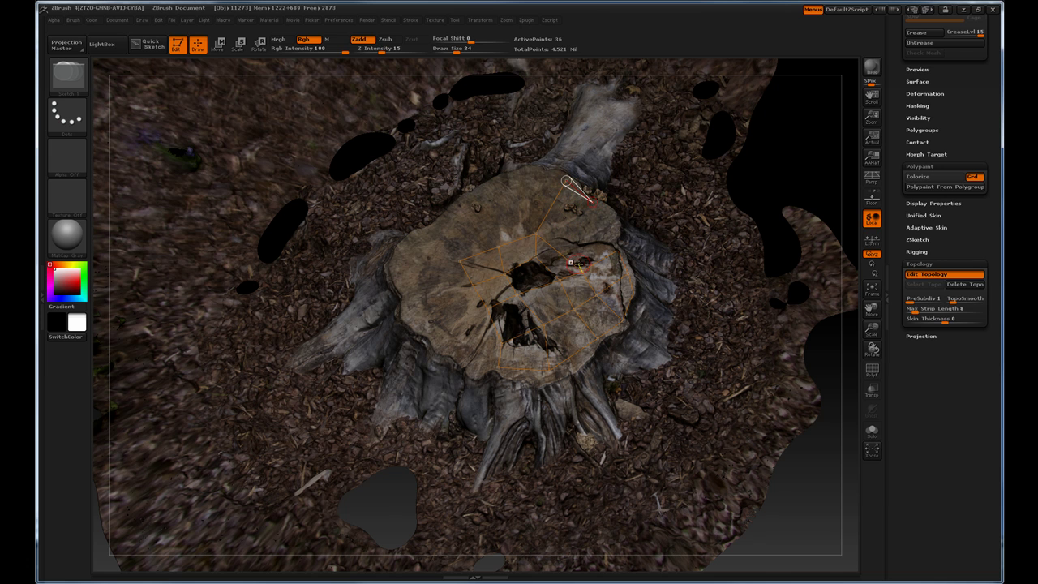
click(581, 269)
click(611, 211)
click(614, 245)
ctrl+click(535, 233)
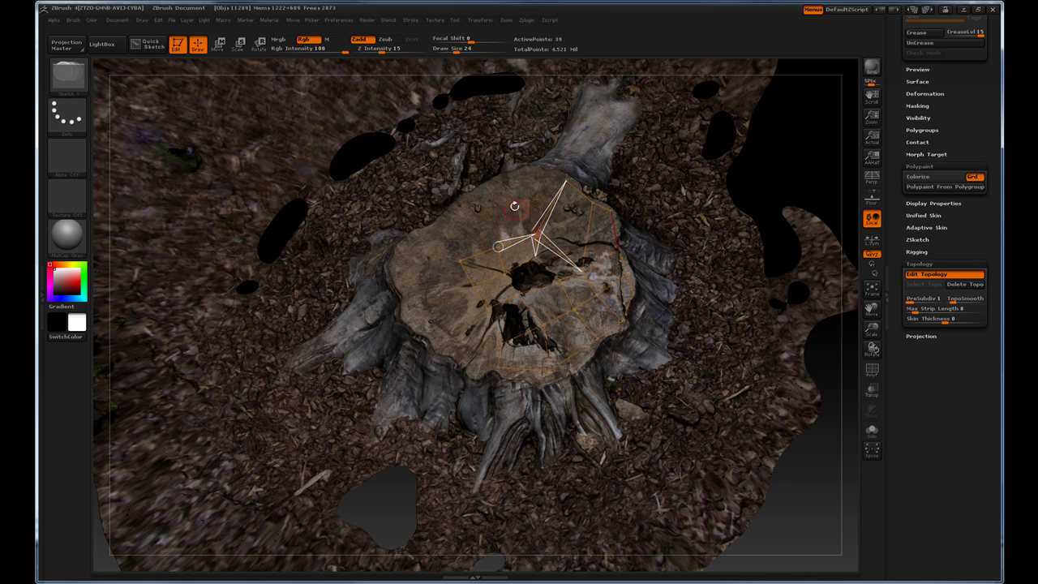
Extend the topology along the back rim of the cut surface, joined to the points above the central hole
click(501, 181)
click(535, 169)
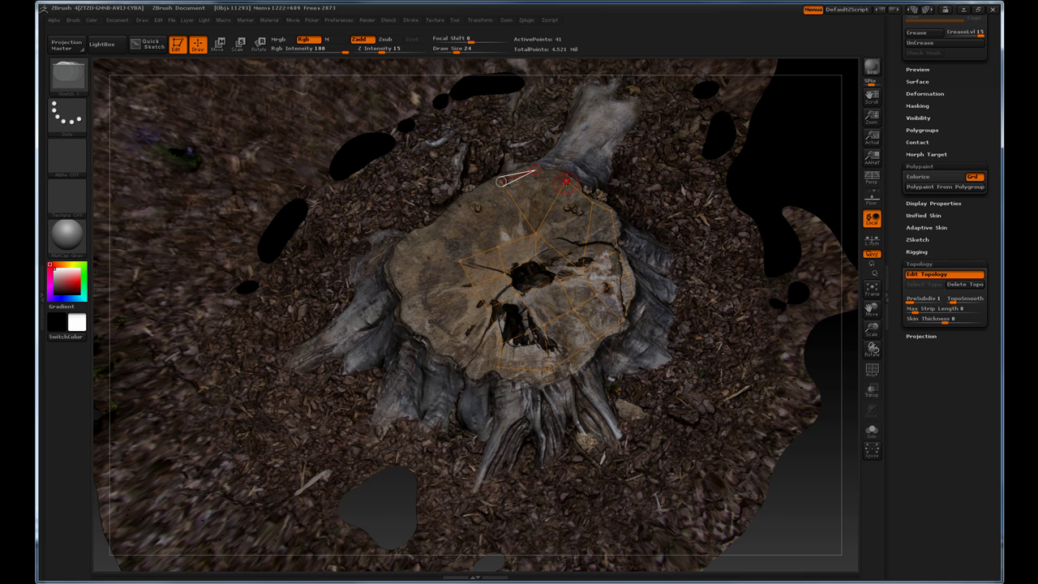
click(566, 180)
ctrl+click(502, 181)
click(468, 198)
click(497, 246)
ctrl+click(469, 199)
Add topology faces along the left rim of the cut surface, connected to the existing points left of the central hole
click(459, 260)
click(438, 228)
click(398, 272)
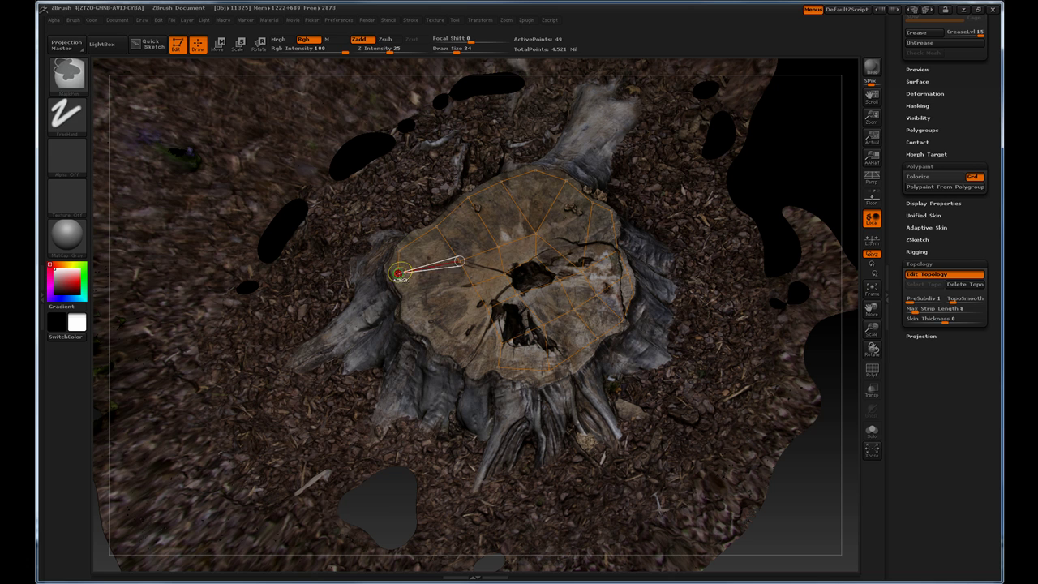
ctrl+click(399, 272)
click(408, 301)
click(472, 285)
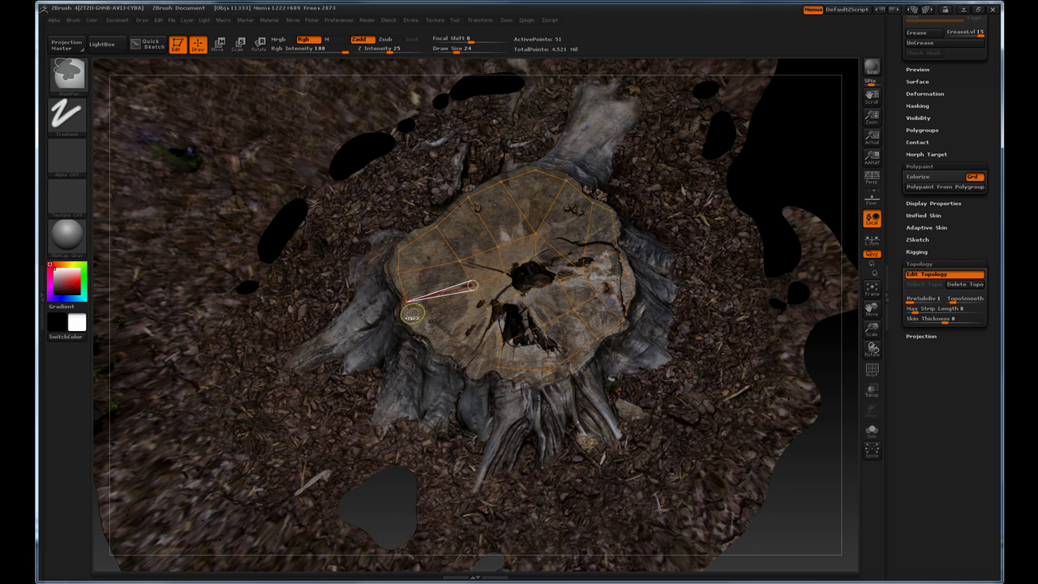
Continue the topology down the lower-left rim to the front, covering the rest of the cut surface
click(431, 335)
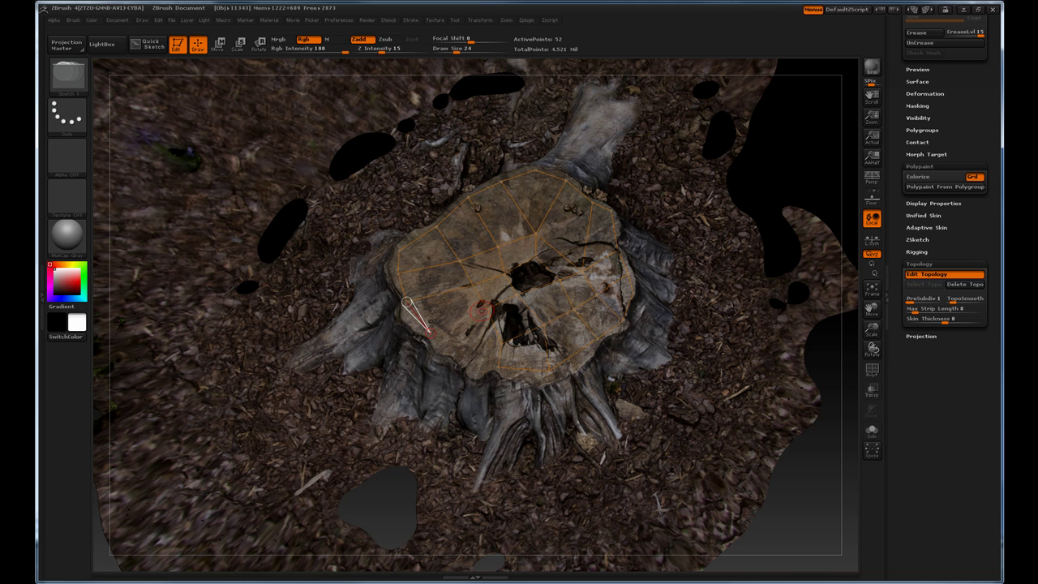
click(490, 306)
ctrl+click(431, 333)
click(459, 355)
click(498, 346)
ctrl+click(459, 354)
click(477, 372)
click(496, 367)
Start a ring of side faces by drawing topology from the front rim down onto the bark
drag(798, 489, 814, 486)
ctrl+click(480, 373)
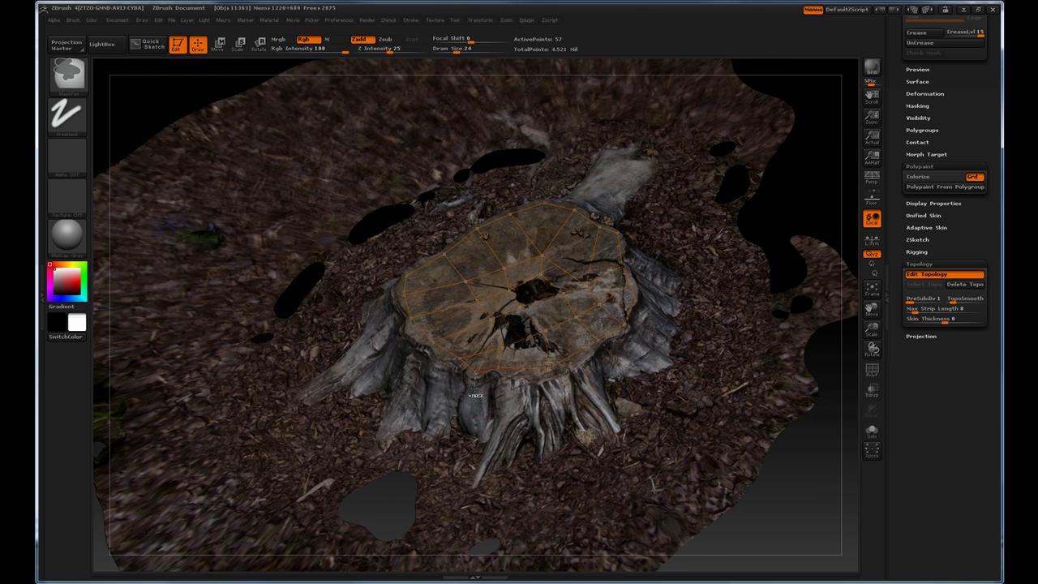
click(475, 406)
click(506, 406)
click(497, 368)
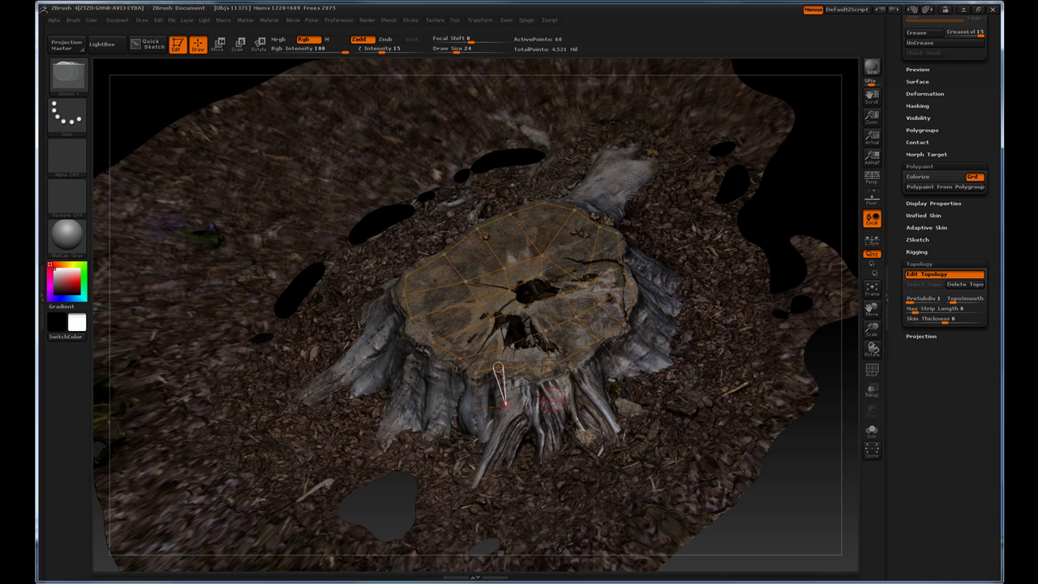
click(556, 397)
click(549, 369)
click(600, 373)
Continue the ring of side faces up the stump's right side toward the base of the large root
drag(778, 222, 681, 266)
click(680, 224)
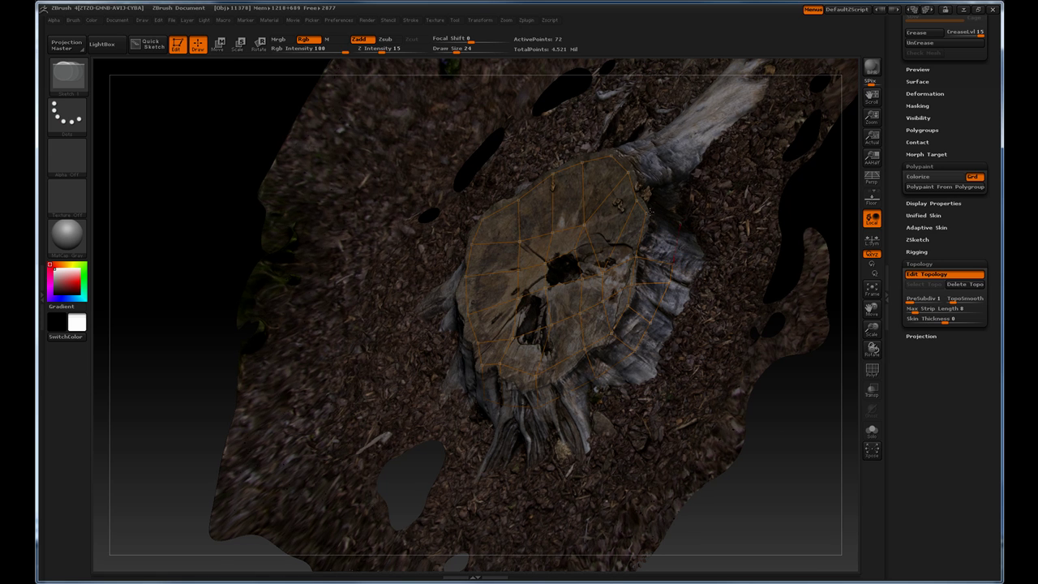
click(646, 213)
click(662, 171)
drag(798, 200, 851, 177)
Carry the first ring of side faces across the large root's base and around the back of the stump
alt+drag(851, 177, 766, 256)
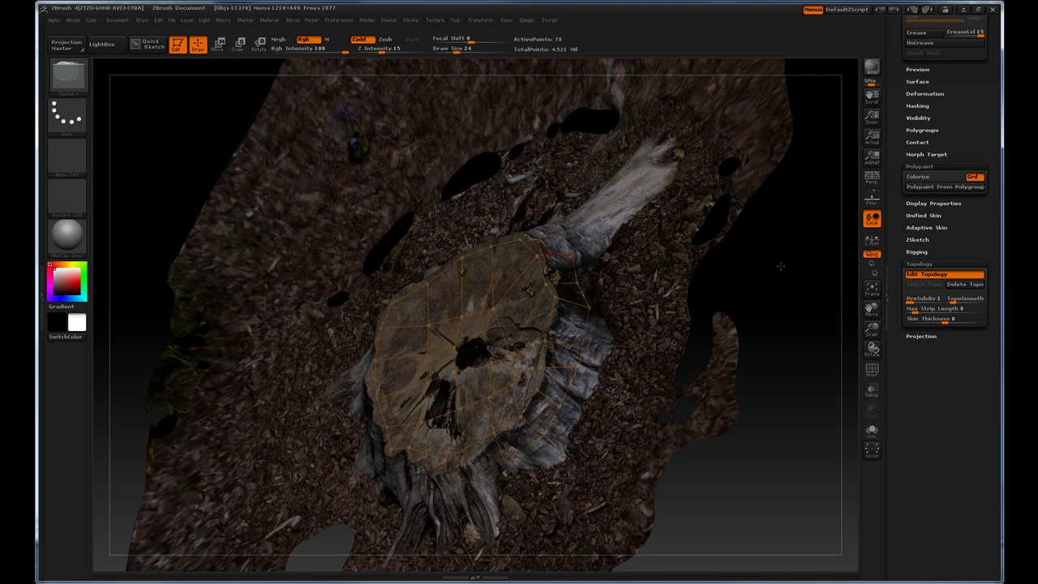
drag(579, 208, 553, 221)
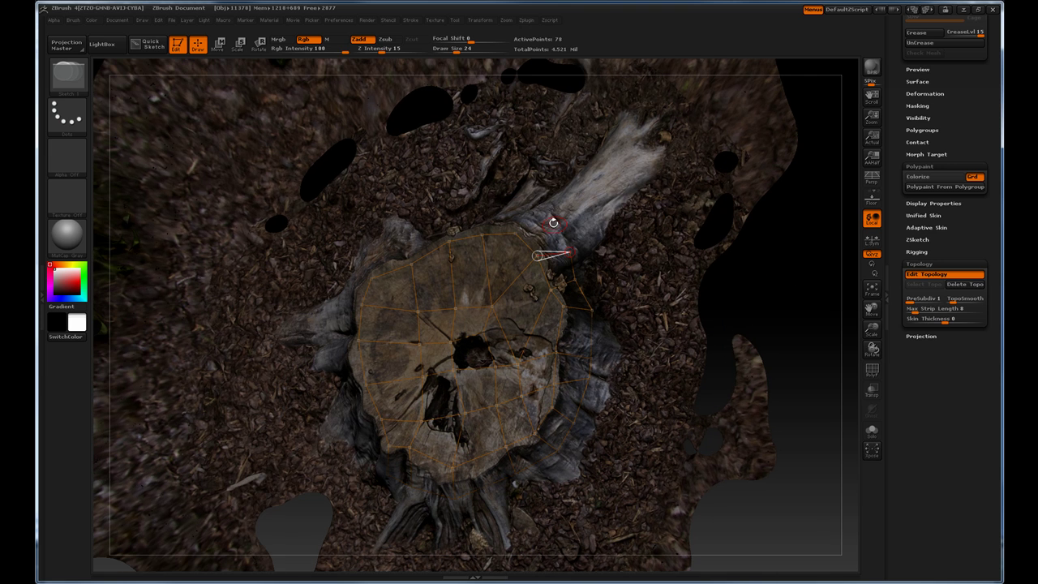
drag(780, 227, 813, 243)
click(483, 210)
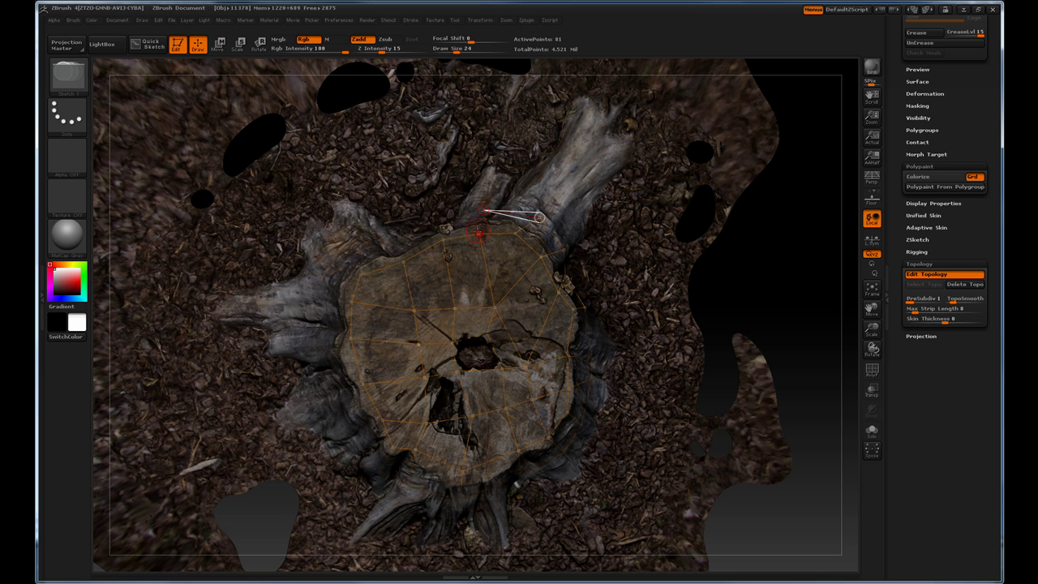
click(445, 223)
click(408, 242)
click(346, 260)
click(360, 276)
Continue the first ring of side faces down the stump's left side to the lower-left roots
click(320, 299)
click(351, 301)
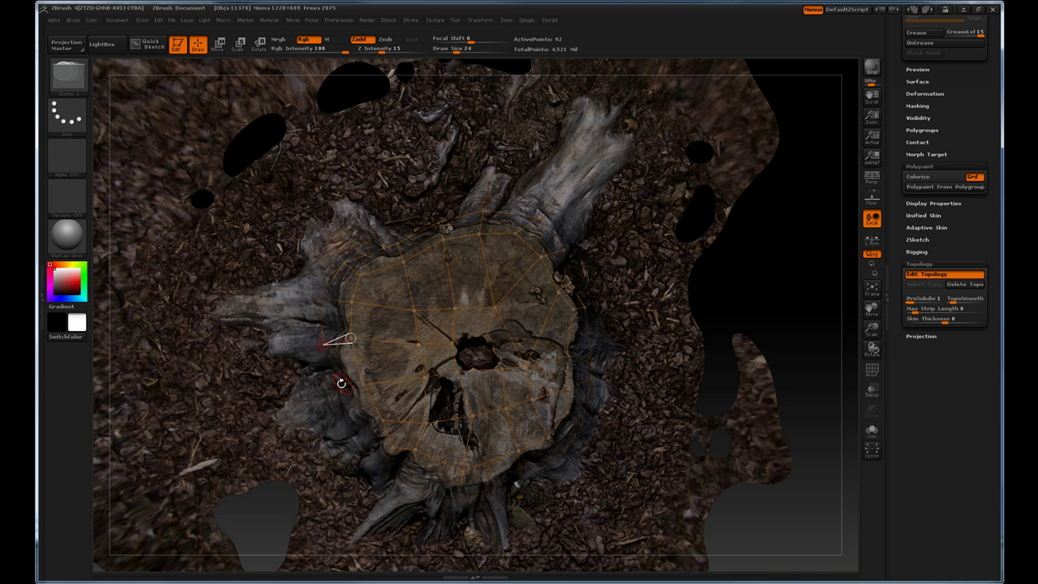
click(333, 392)
click(363, 384)
click(379, 470)
Start a second ring of faces outside the first one, from the lower-left bark across the front roots
drag(776, 322, 778, 253)
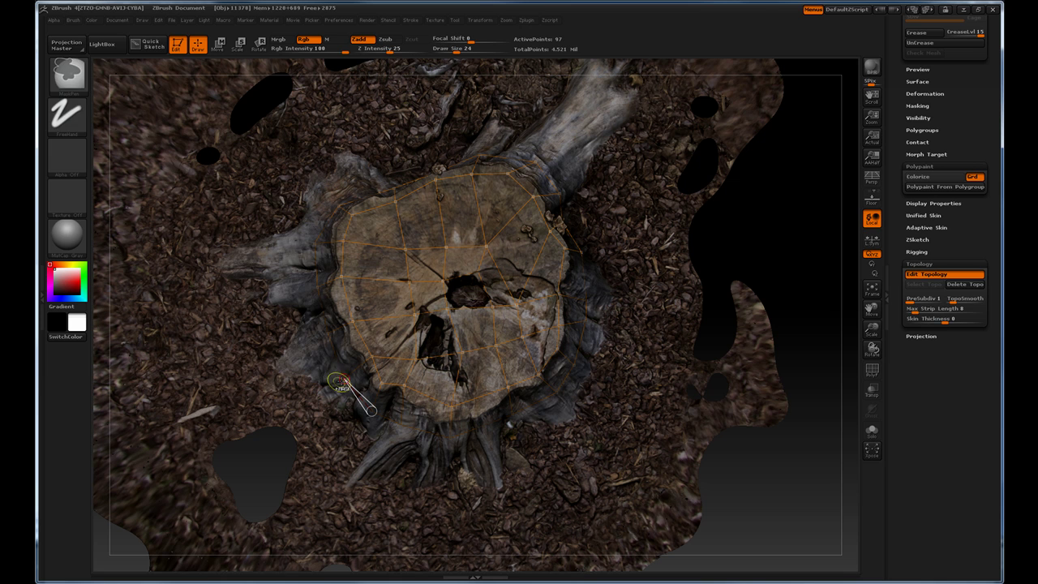
ctrl+click(344, 379)
click(312, 409)
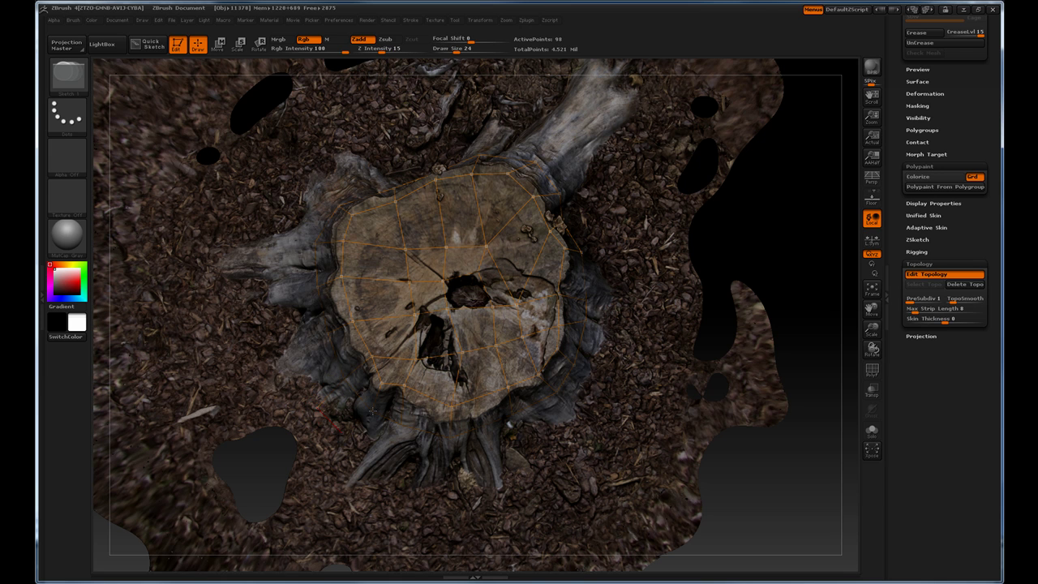
click(371, 411)
click(382, 462)
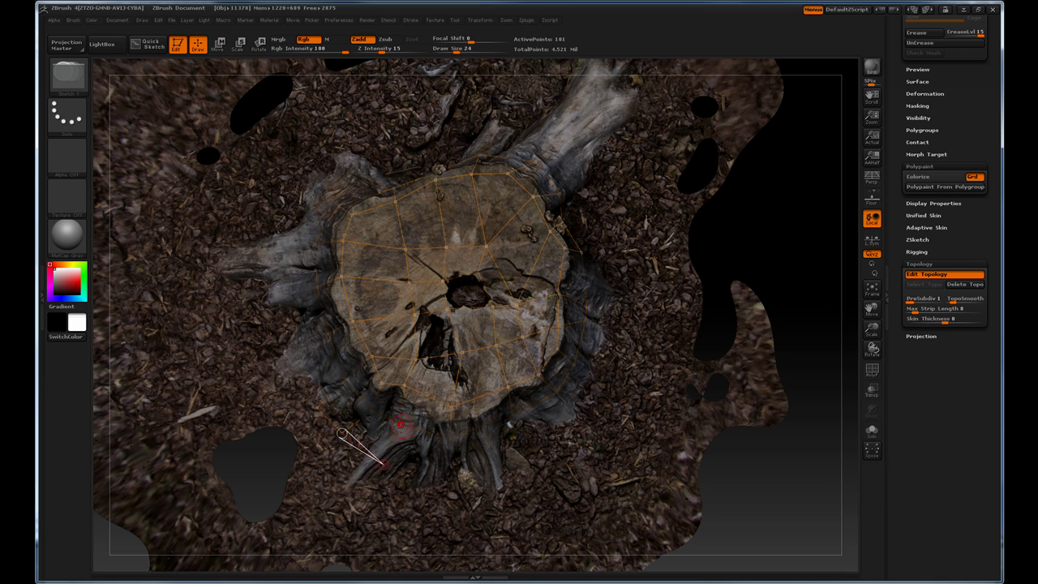
click(452, 438)
click(522, 451)
click(512, 414)
Extend the second ring of faces around the lower-right roots and up the right side of the stump
click(578, 421)
click(612, 381)
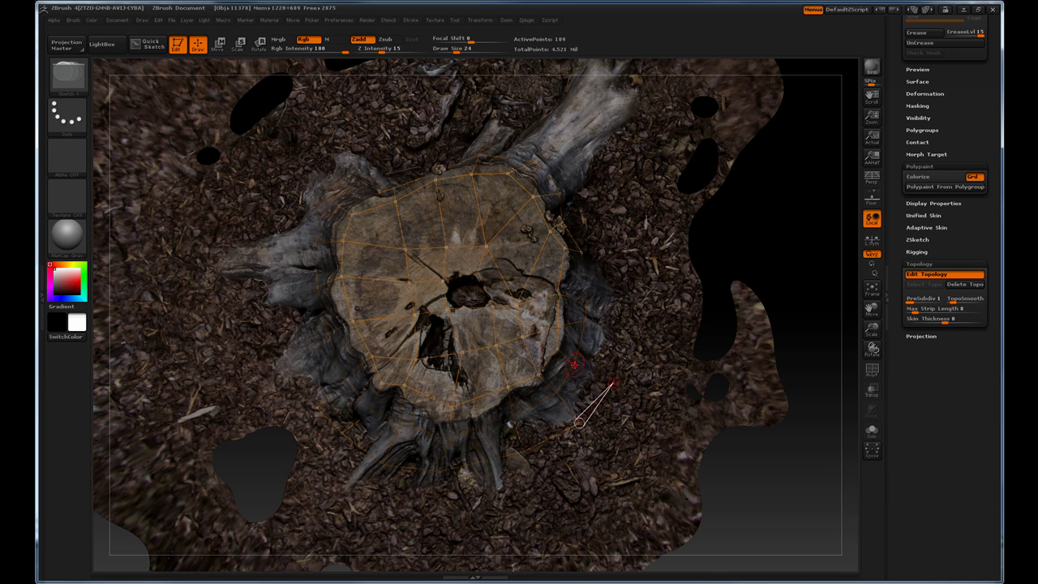
click(576, 364)
click(617, 323)
click(585, 321)
click(581, 250)
click(600, 209)
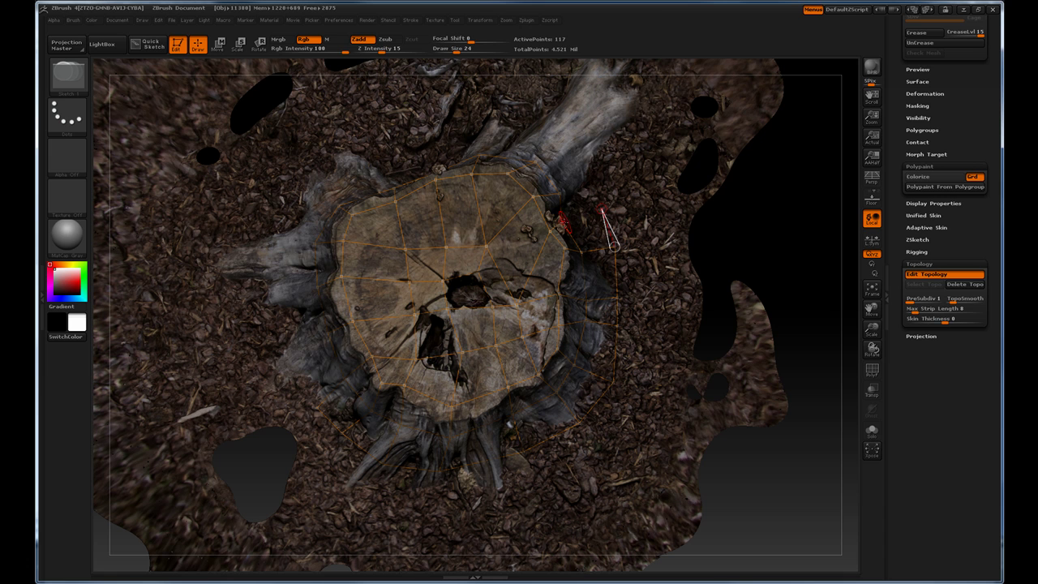
Continue the second ring of faces across the large root's base to the smaller root behind the stump
click(561, 223)
click(592, 177)
click(561, 195)
click(559, 144)
click(536, 160)
click(482, 130)
click(473, 172)
Add second-ring faces behind the stump from the smaller root to the upper-left root
click(436, 149)
click(439, 170)
click(389, 163)
click(394, 189)
click(322, 185)
click(338, 206)
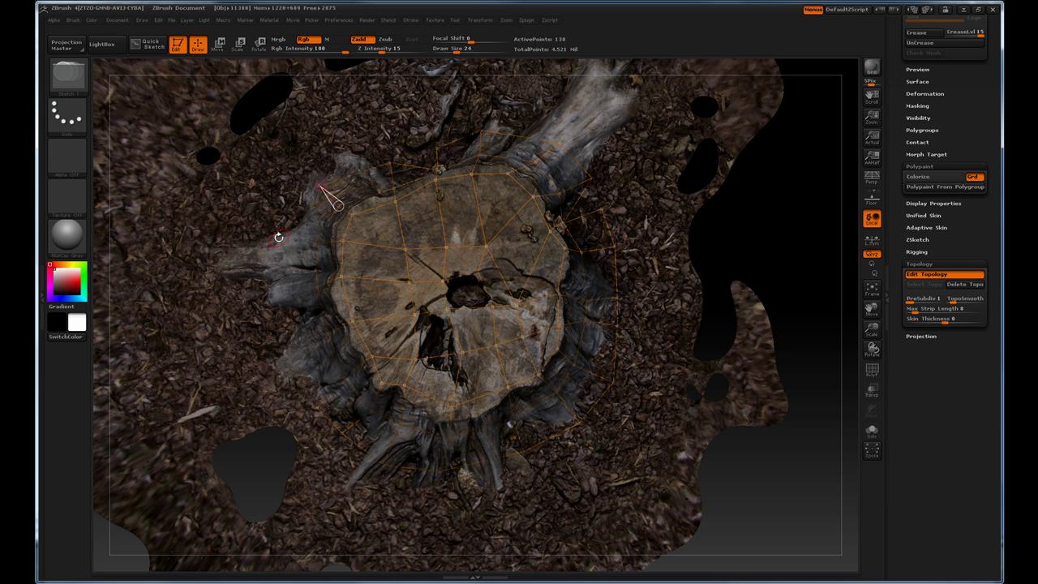
Close the second ring of faces down the left roots to its starting points at the lower left
click(280, 238)
click(313, 242)
click(291, 292)
click(318, 289)
click(297, 340)
click(331, 333)
click(317, 408)
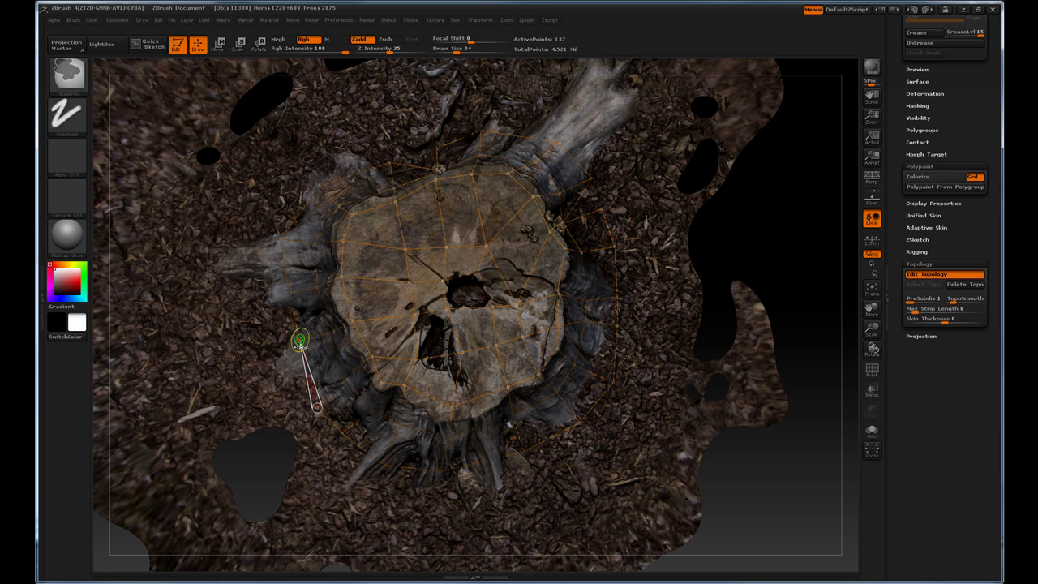
Start a third ring of faces on the ground outside the lower-left roots
ctrl+click(300, 340)
click(252, 358)
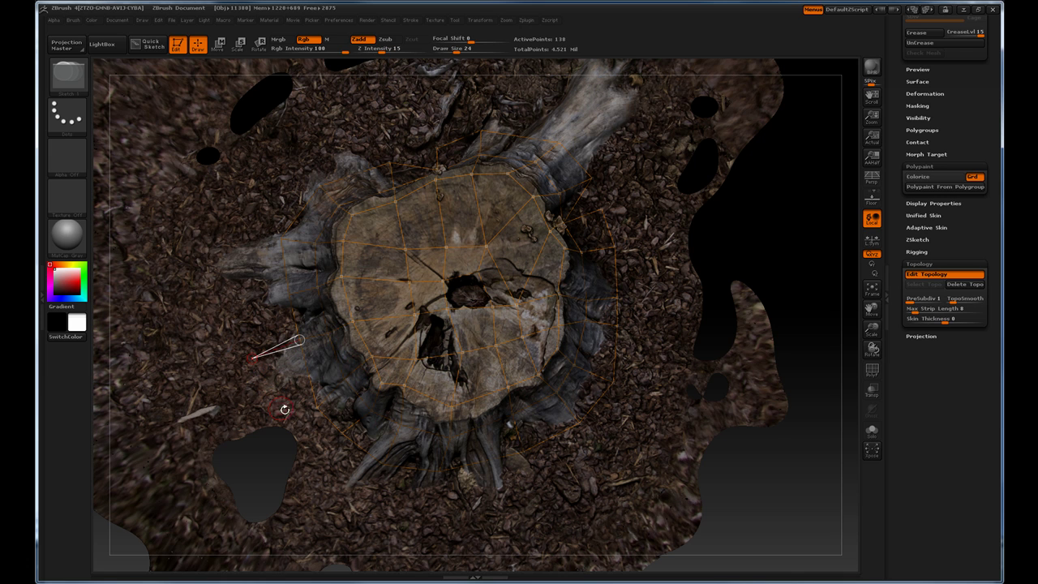
click(288, 419)
click(317, 406)
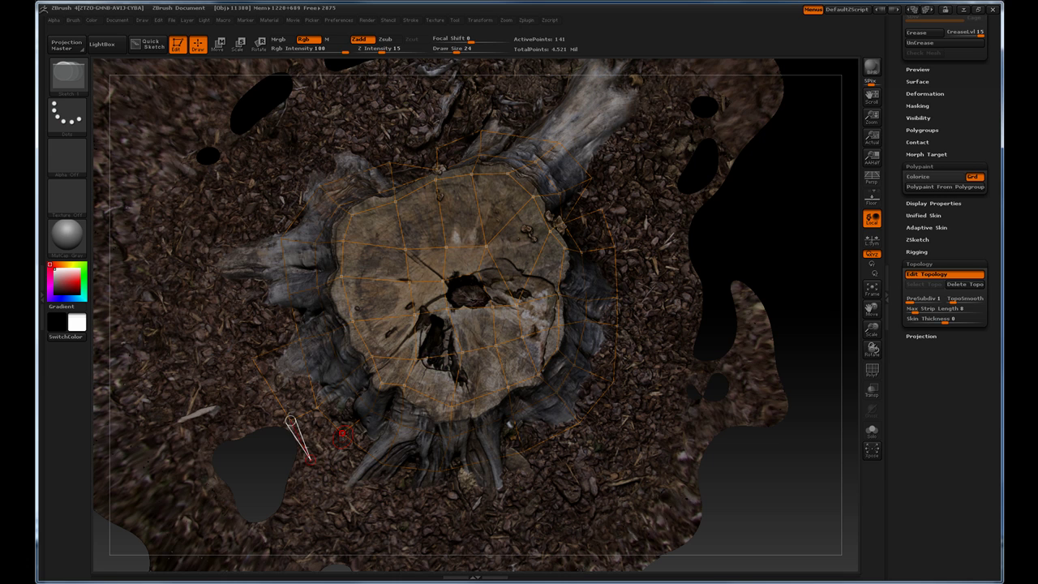
click(343, 432)
Extend the third ring of faces along the ground in front of the front roots
click(370, 495)
click(383, 465)
click(439, 479)
click(531, 486)
click(522, 452)
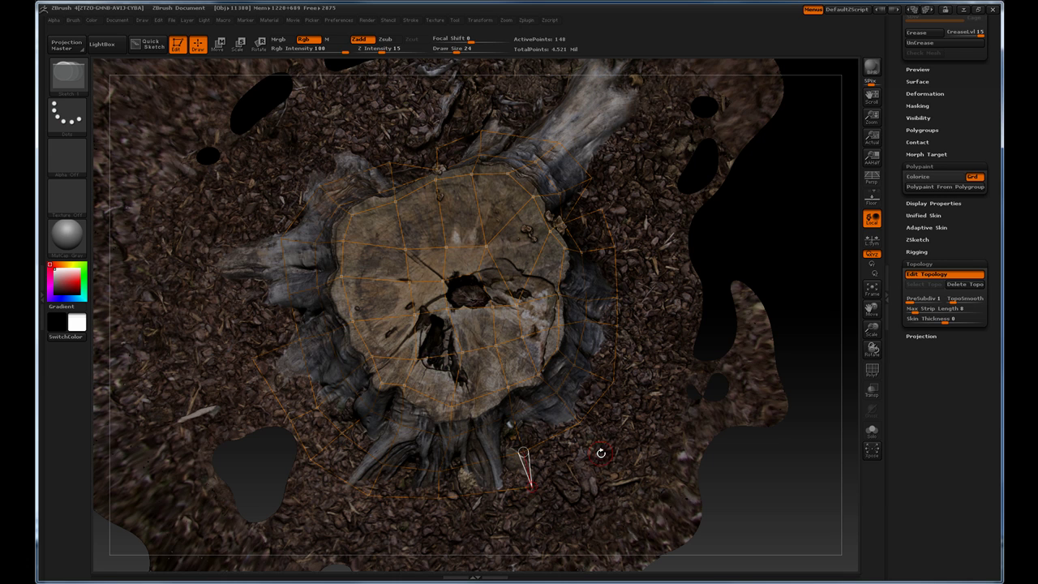
Continue the third ring of faces over the ground around the lower-right roots and up the stump's right side
click(600, 454)
click(583, 424)
click(639, 404)
click(613, 382)
click(653, 335)
click(617, 324)
click(663, 296)
click(616, 297)
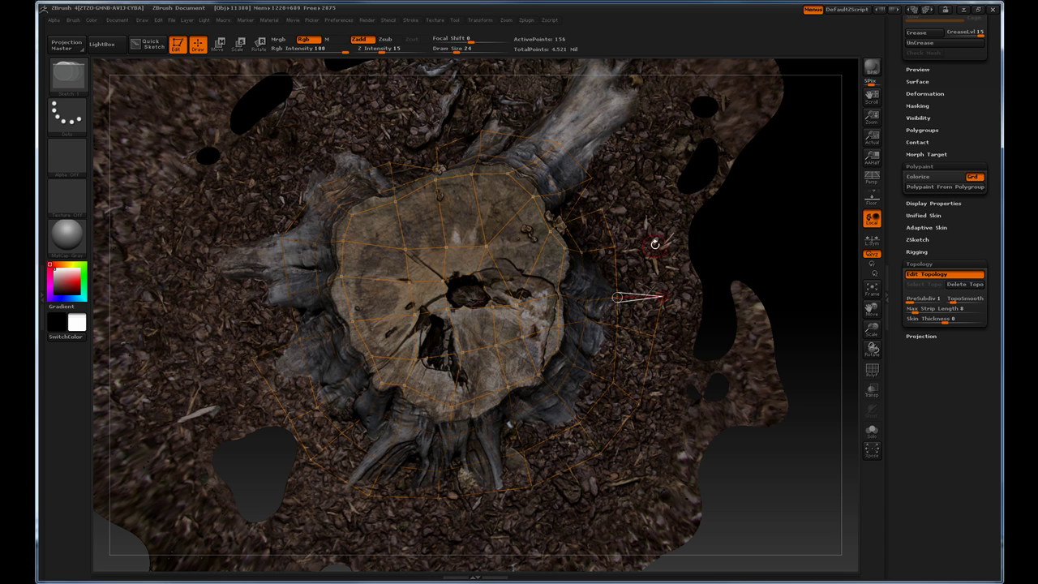
click(653, 236)
click(616, 247)
Undo the last edit, redraw the edges beside the large root's base, and add an outer ground face there
key(ctrl+z)
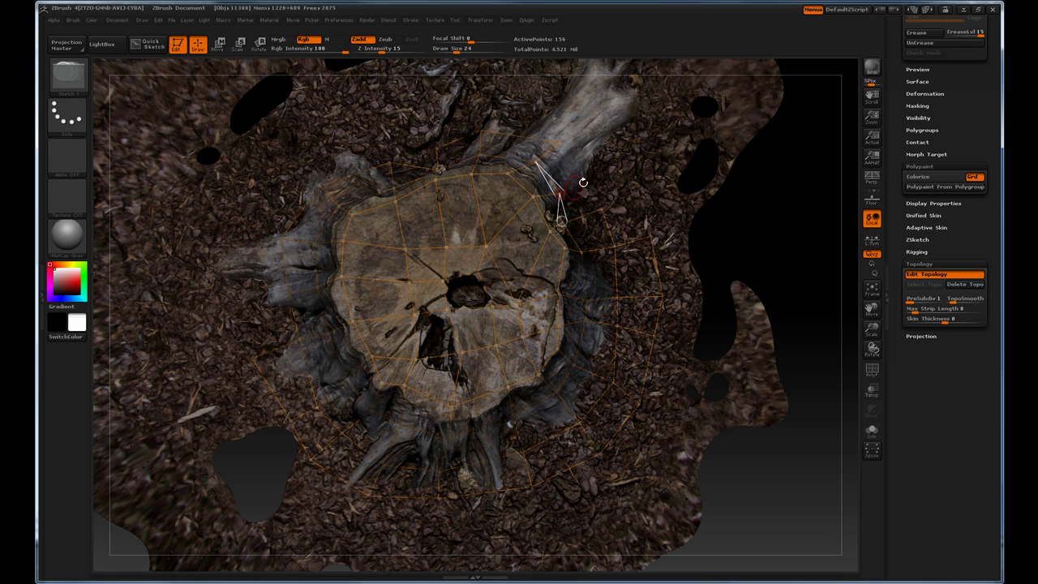
click(590, 180)
click(602, 211)
ctrl+click(590, 180)
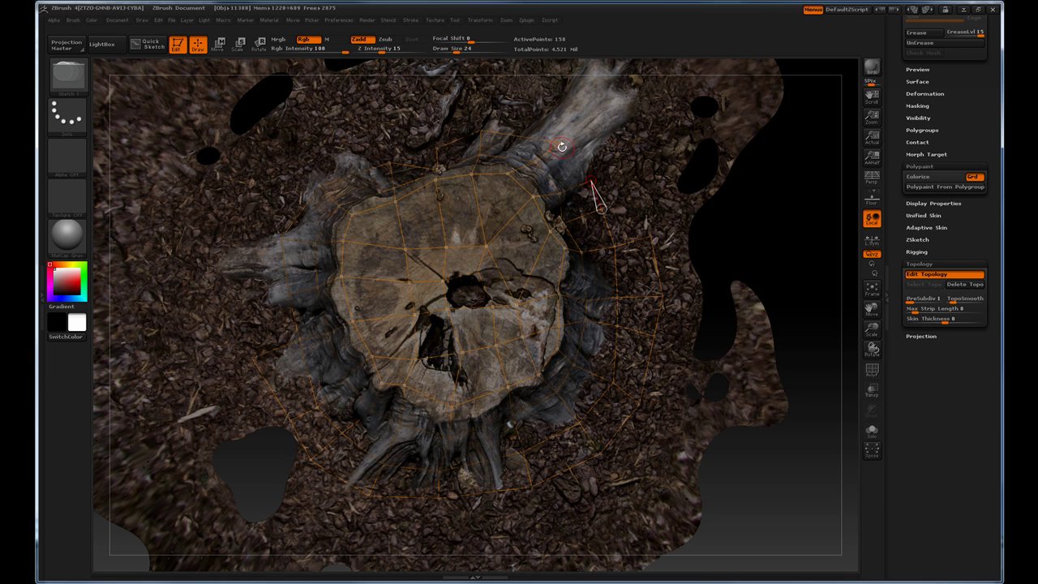
click(560, 145)
click(641, 203)
click(650, 237)
ctrl+click(641, 203)
click(631, 162)
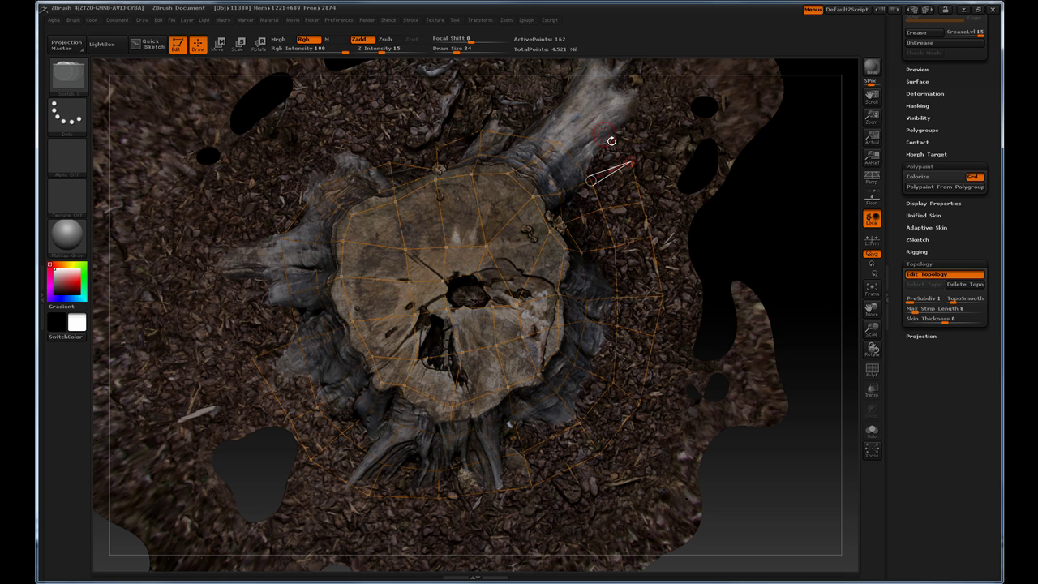
key(ctrl+shift+z)
key(ctrl+z)
key(ctrl+z)
Extend the topology along the right side of the large root out to its tip, joined back at the root's base
click(590, 179)
ctrl+click(648, 148)
click(644, 99)
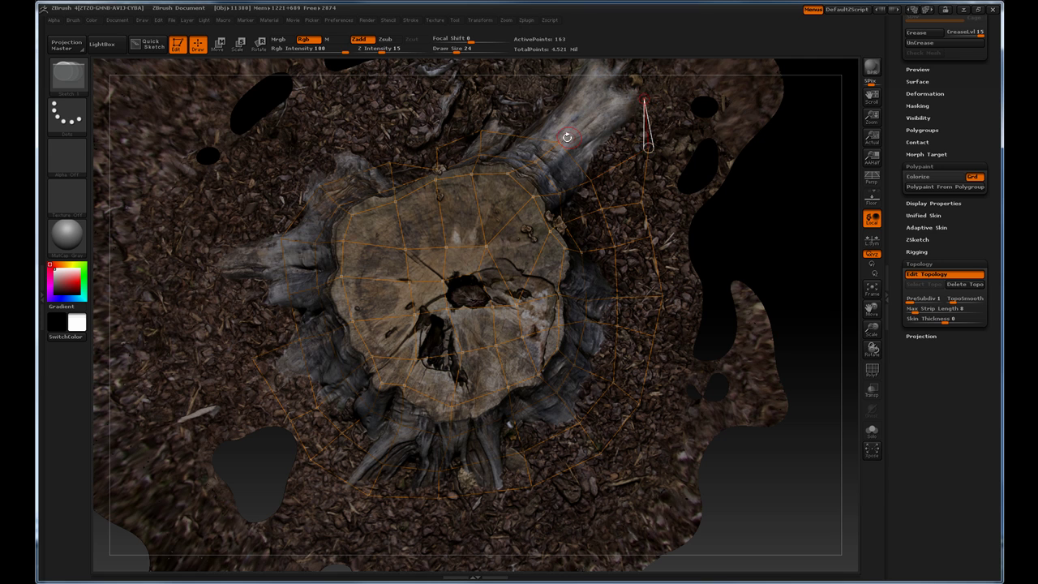
click(560, 144)
alt+drag(802, 236, 790, 314)
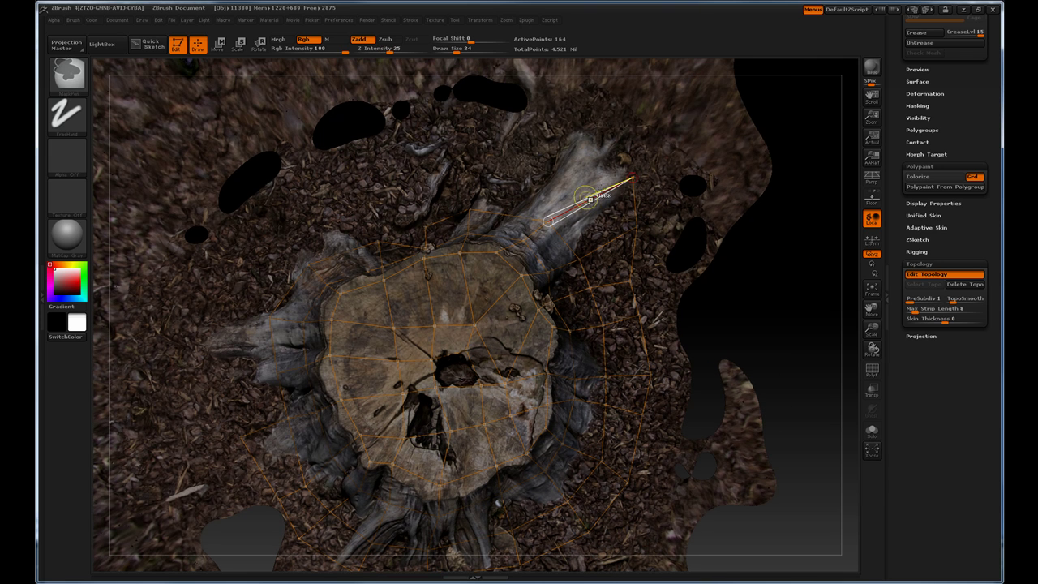
Add a face over the large root's left side, connecting the points beyond its tip to the smaller root
ctrl+click(632, 177)
click(553, 126)
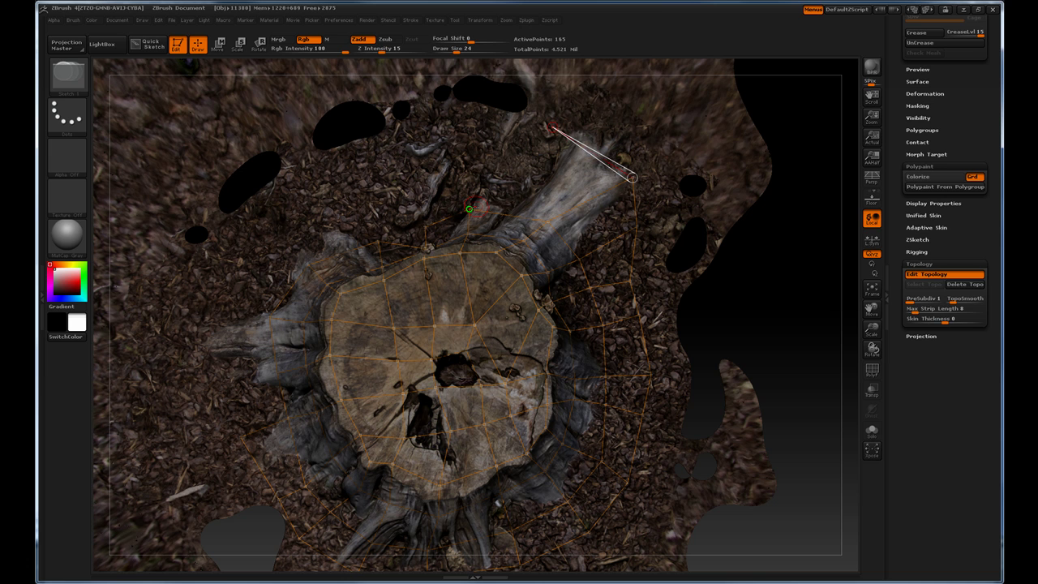
click(468, 209)
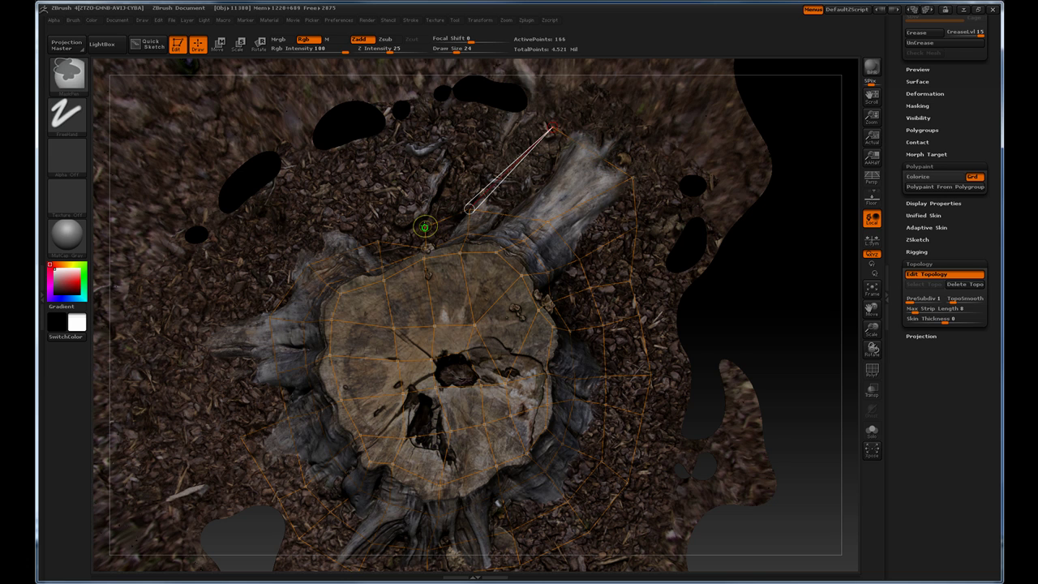
Draw an outer point on the ground behind the stump, connect it toward the large root's tip, and undo the last edit
click(405, 144)
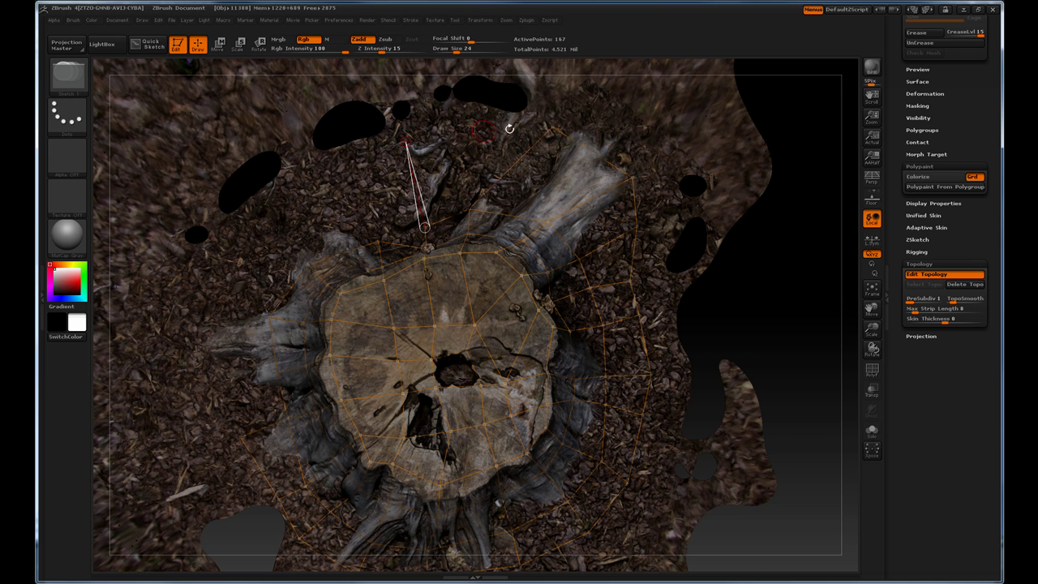
click(546, 125)
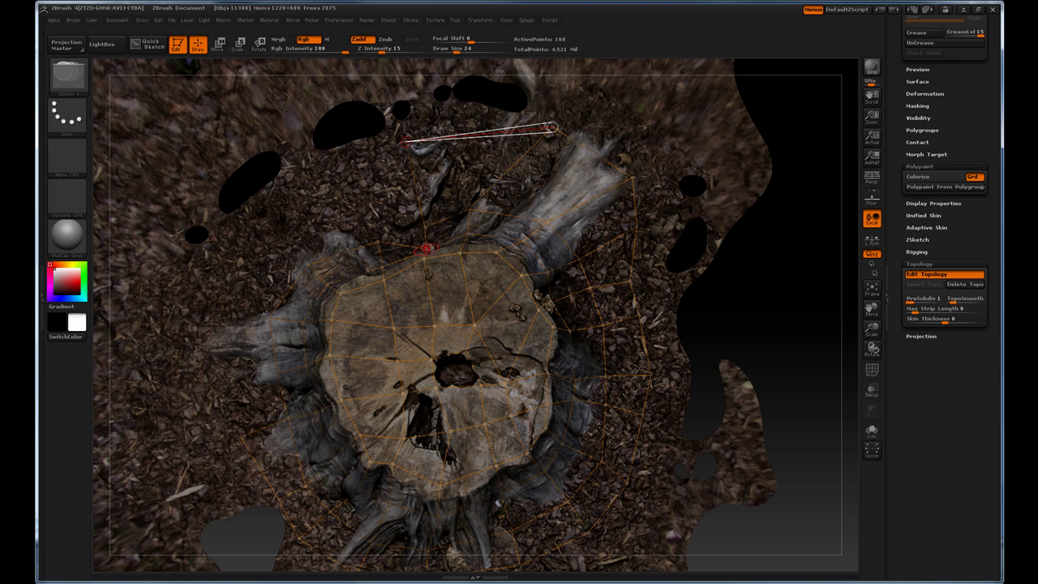
key(ctrl+z)
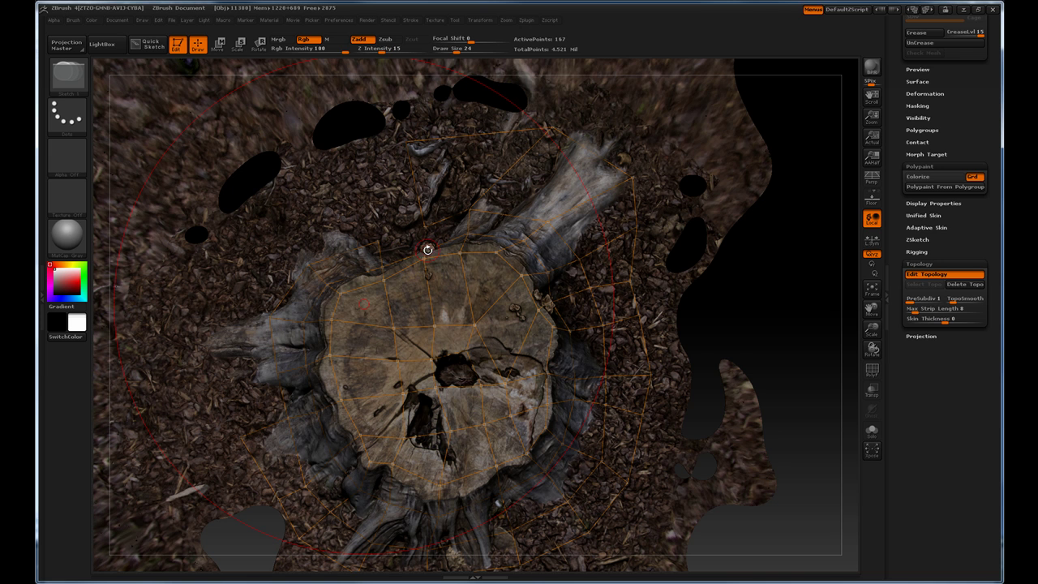
drag(773, 291, 784, 321)
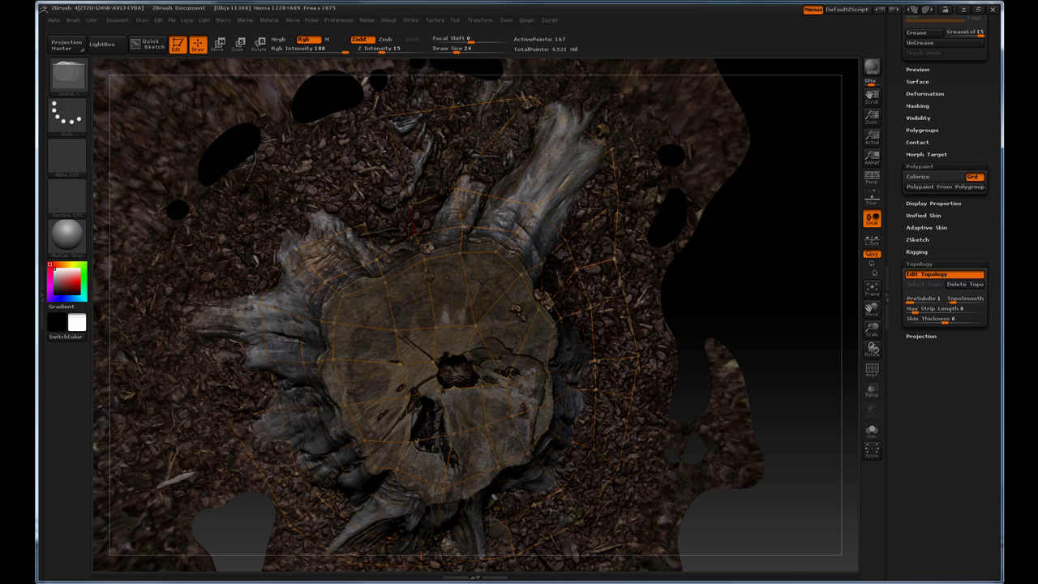
Add outer ground faces around the back of the stump, joining new outer points to the inner points beside the small root tips
click(410, 209)
click(385, 117)
ctrl+click(364, 223)
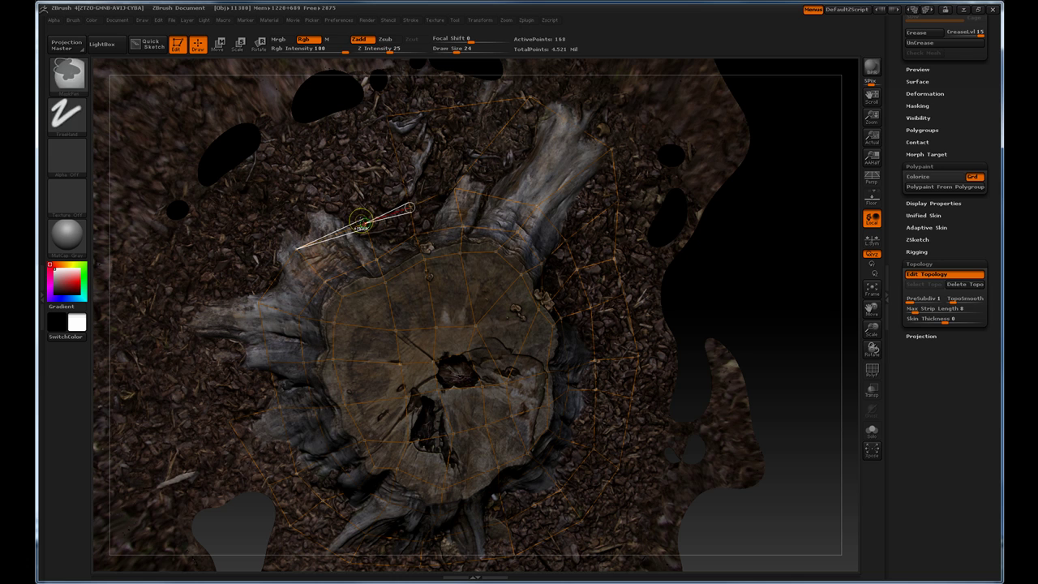
click(325, 138)
click(261, 180)
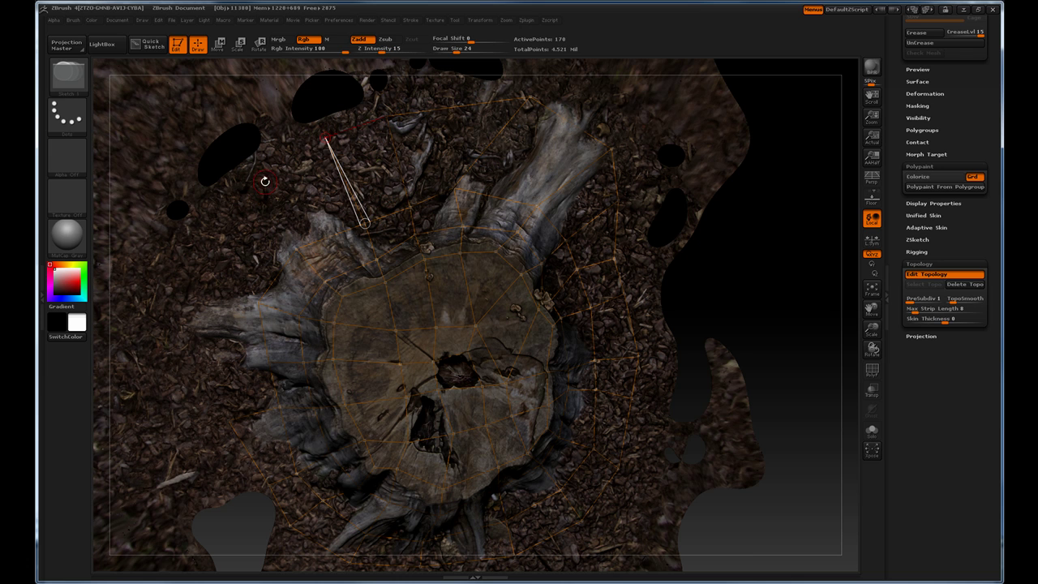
click(297, 248)
ctrl+click(259, 182)
click(196, 253)
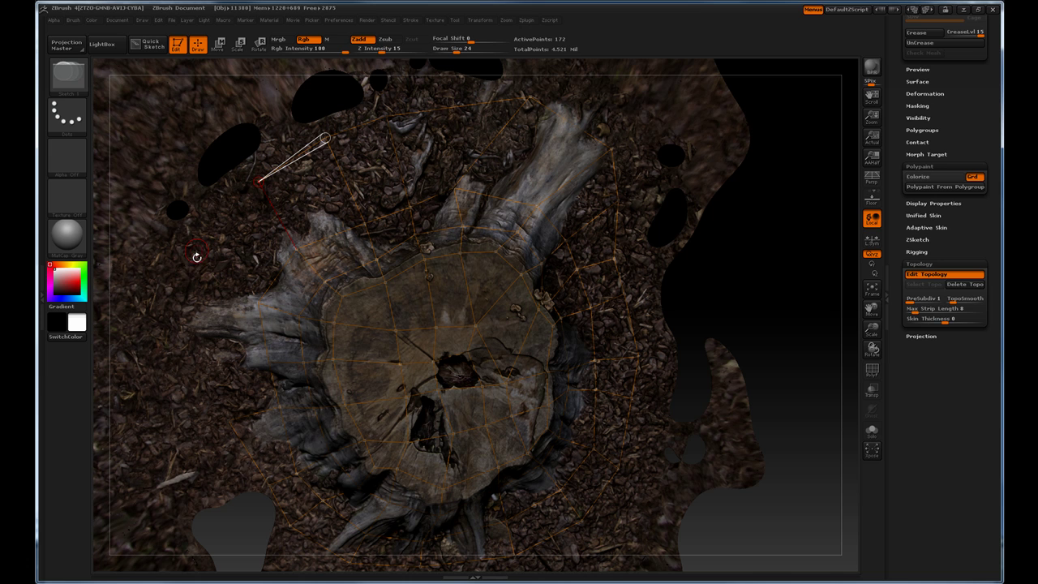
Close the outer ground ring around the left root's tip, undoing one misplaced edge and connecting it to the points in front
click(190, 273)
click(257, 303)
ctrl+click(189, 275)
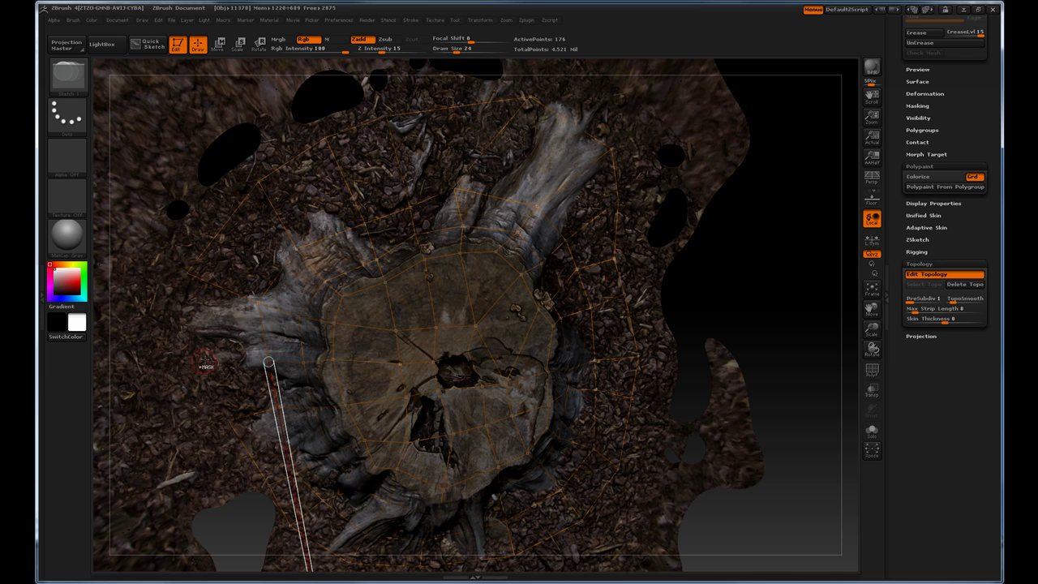
key(ctrl)
click(187, 273)
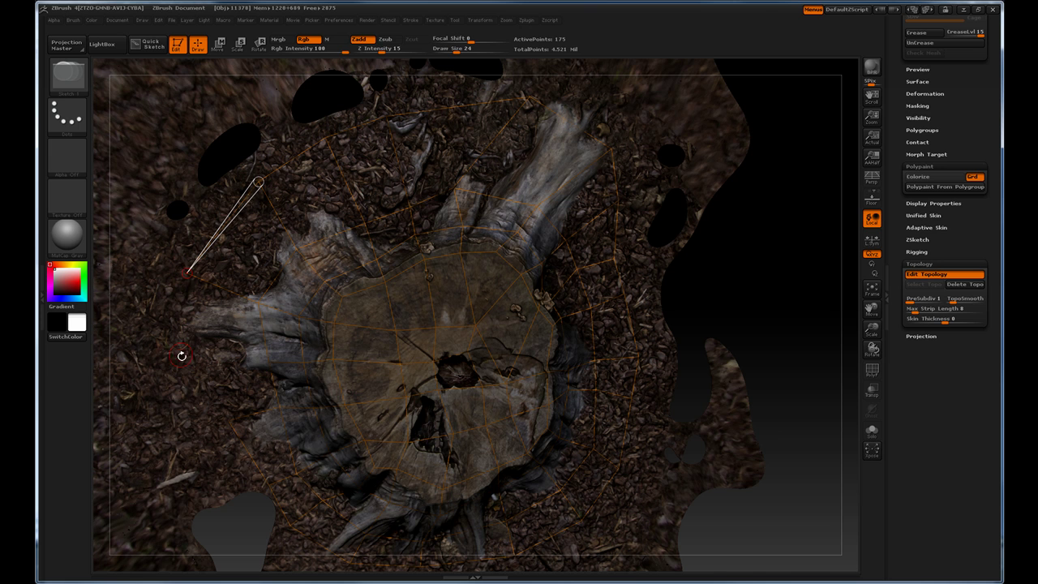
click(188, 359)
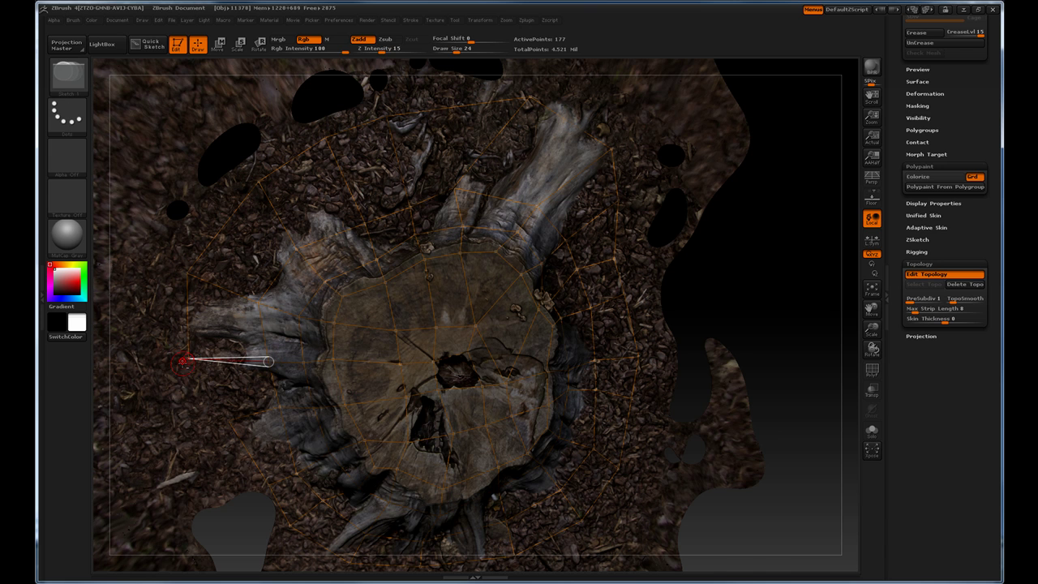
key(ctrl+z)
click(228, 420)
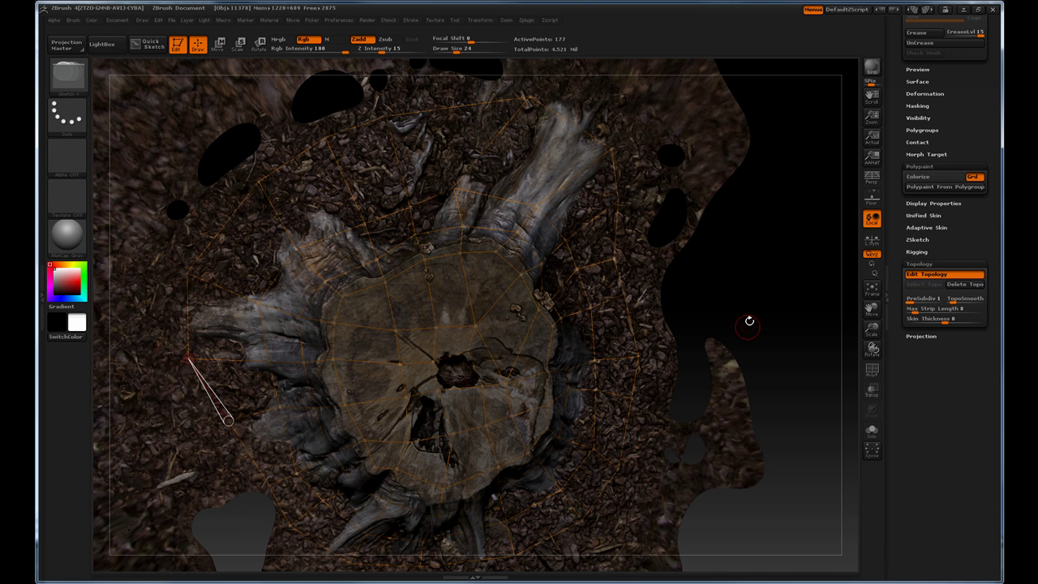
Delete the outer points around the large root's tip and redraw them farther out, connected back to the root and the outer ring
alt+drag(771, 276, 672, 203)
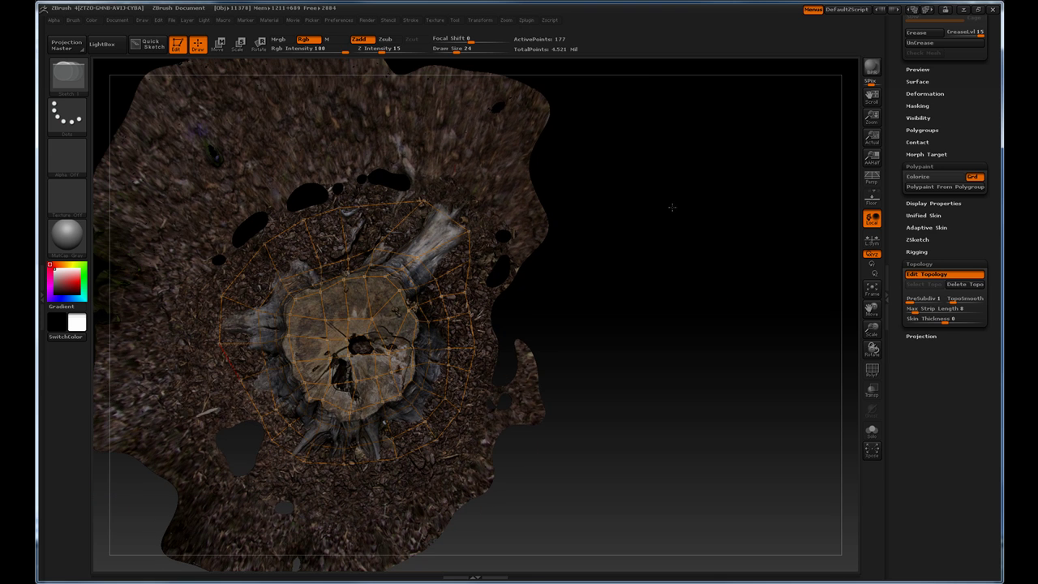
alt+click(469, 231)
alt+click(426, 202)
alt+click(389, 203)
ctrl+click(375, 248)
click(431, 193)
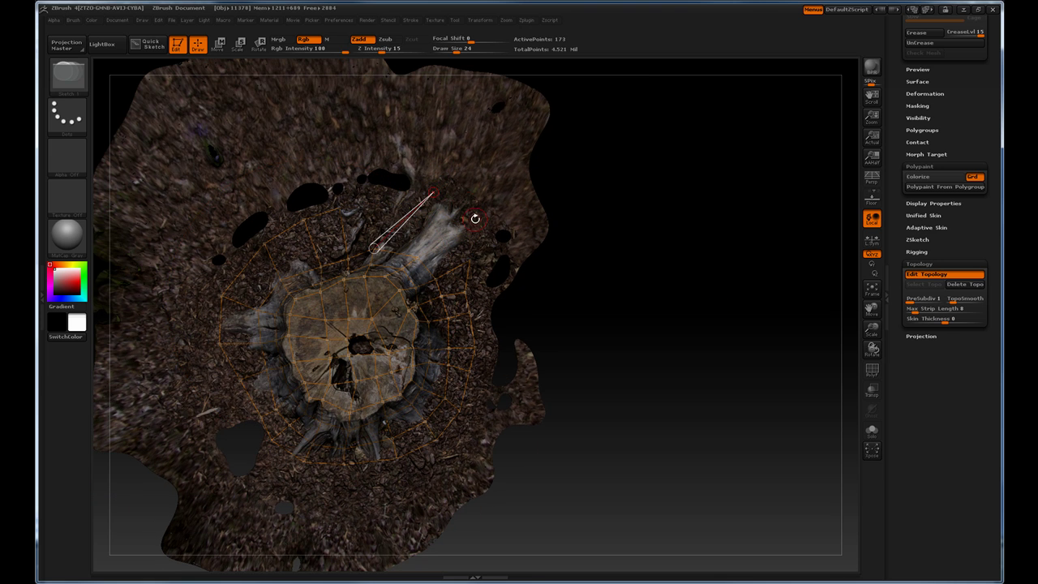
click(470, 260)
ctrl+click(473, 219)
click(416, 257)
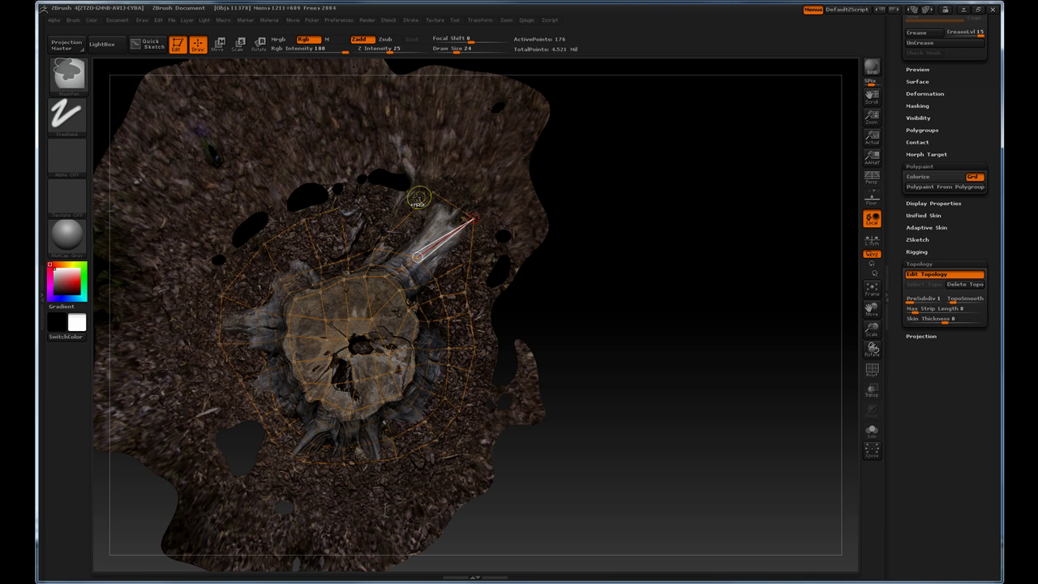
ctrl+click(432, 193)
click(340, 208)
Delete the outer points by the front roots and redraw that ground ring farther out, connected to the inner points
alt+drag(635, 262, 612, 198)
mouse_move(613, 254)
mouse_down()
mouse_move(598, 280)
mouse_move(616, 302)
mouse_move(680, 271)
mouse_move(704, 277)
mouse_up()
alt+click(334, 453)
alt+click(375, 454)
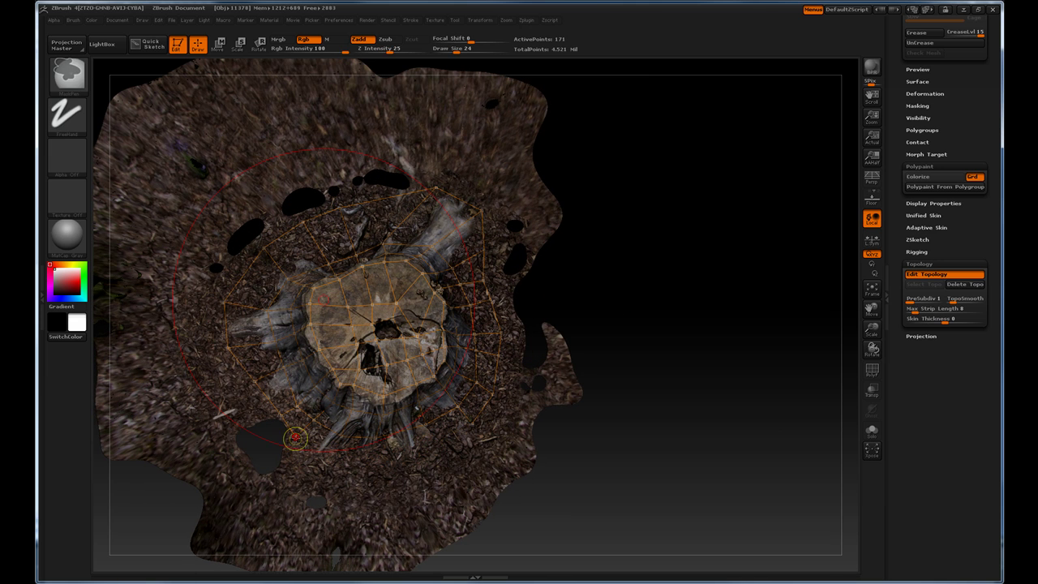
click(340, 436)
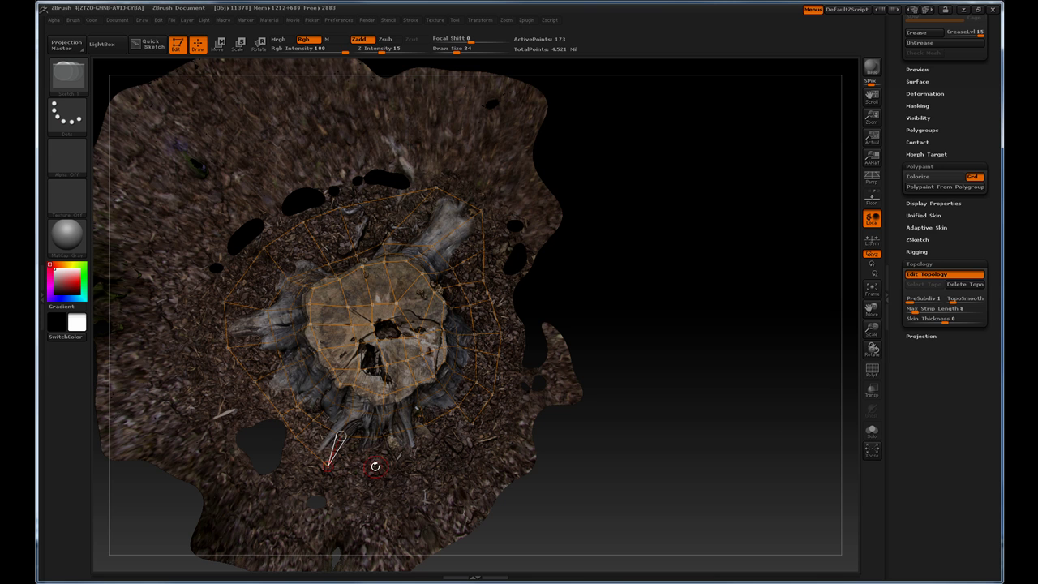
click(371, 467)
click(375, 437)
click(436, 455)
click(424, 423)
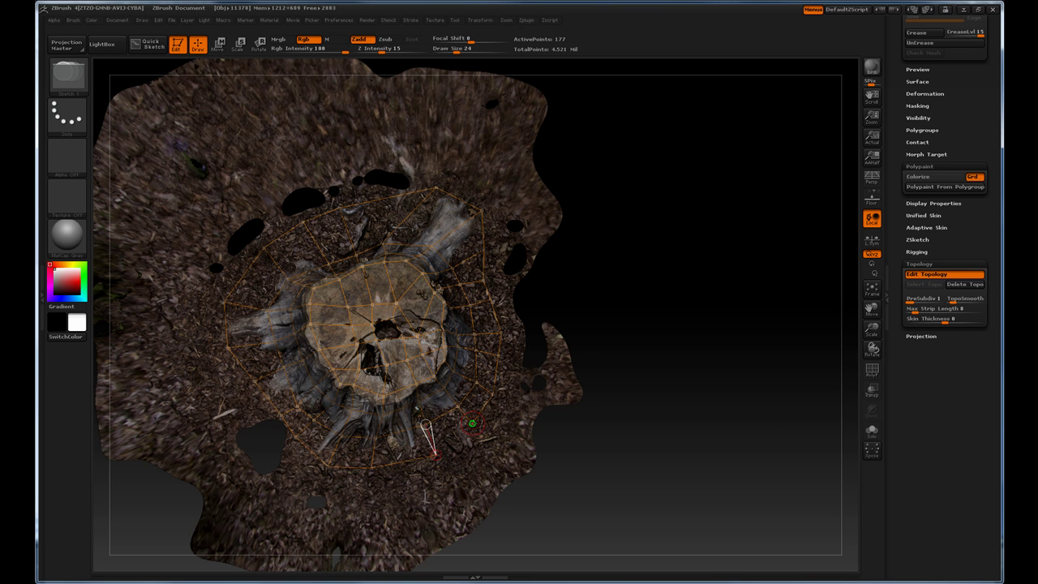
Set the adaptive skin density to 1 and generate a mesh from the drawn topology
drag(676, 340, 722, 308)
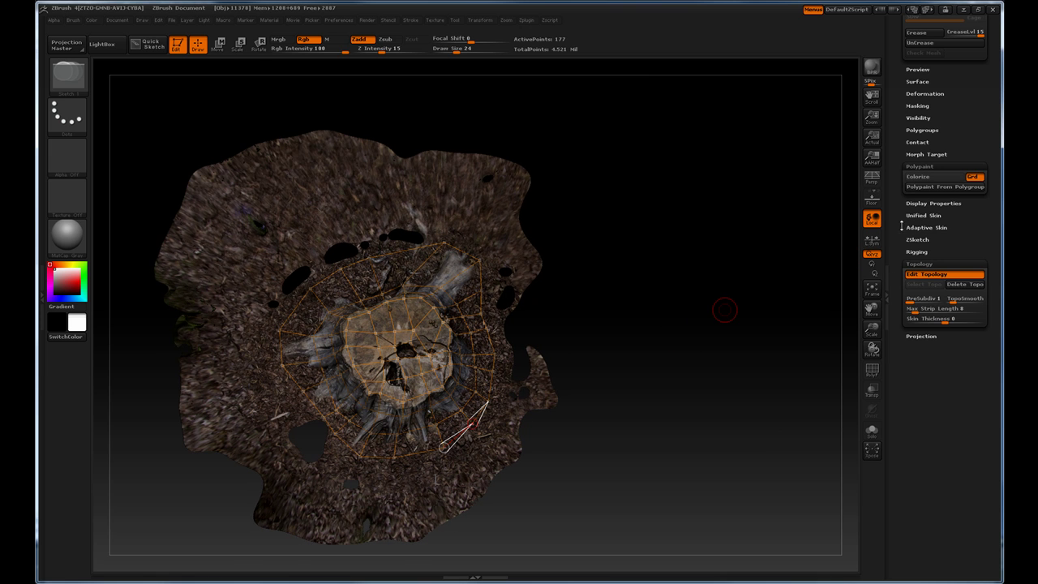
click(902, 227)
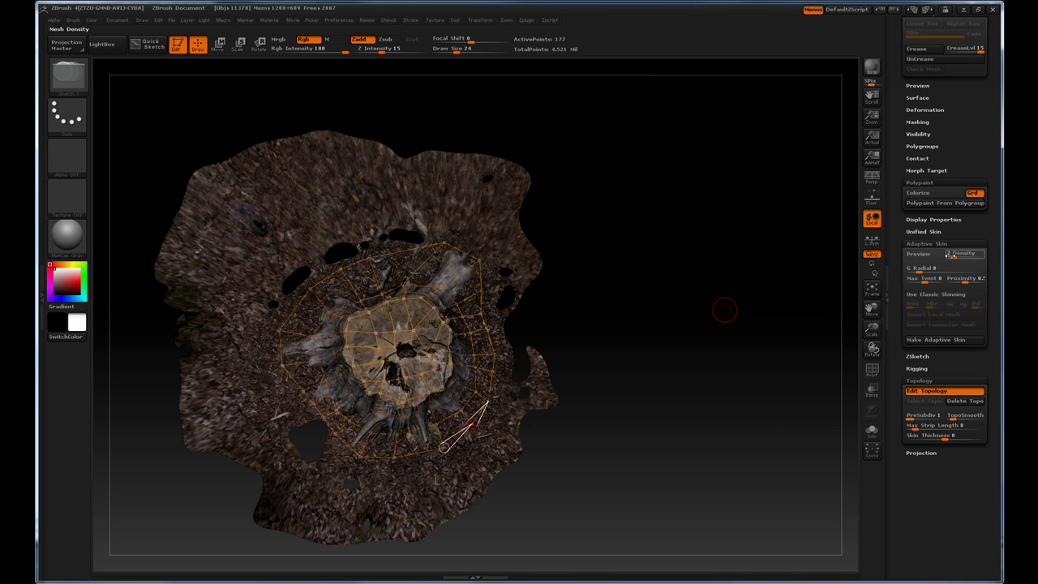
click(948, 254)
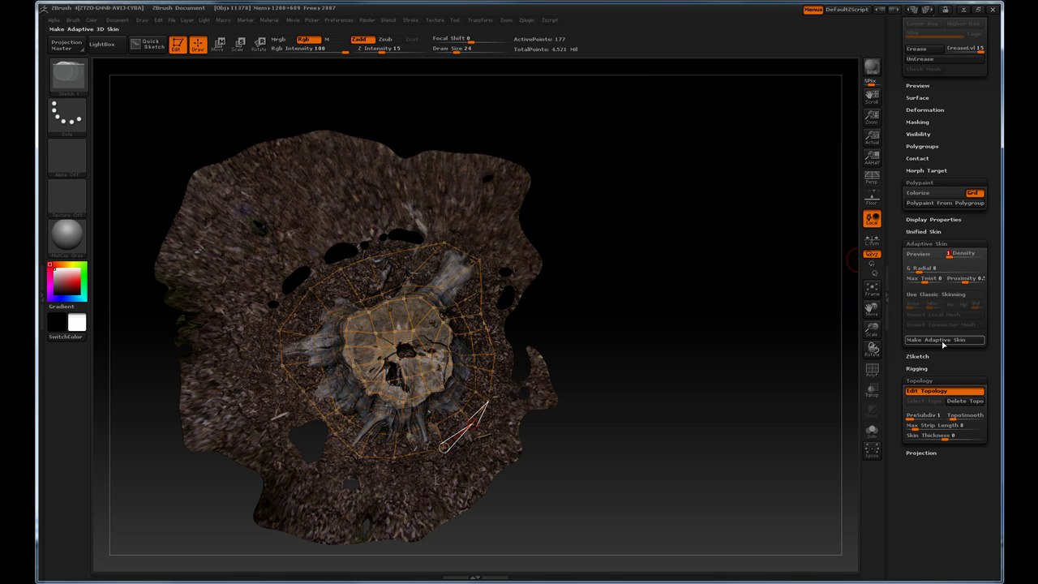
click(943, 344)
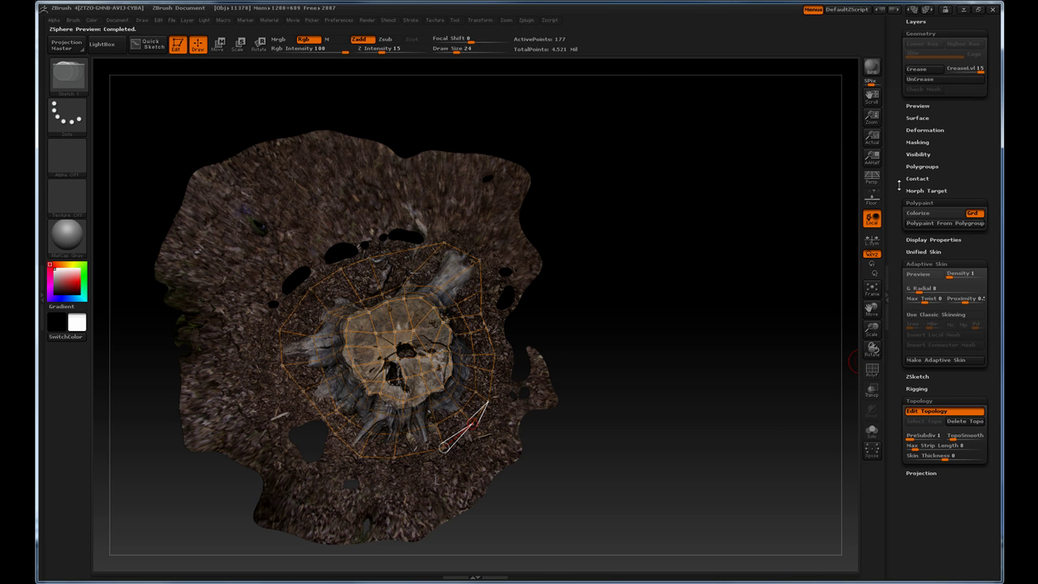
Switch to the generated Skin_ZSphere mesh, display its polyframe, and examine the topology from several angles
drag(899, 185, 896, 290)
drag(893, 223, 894, 283)
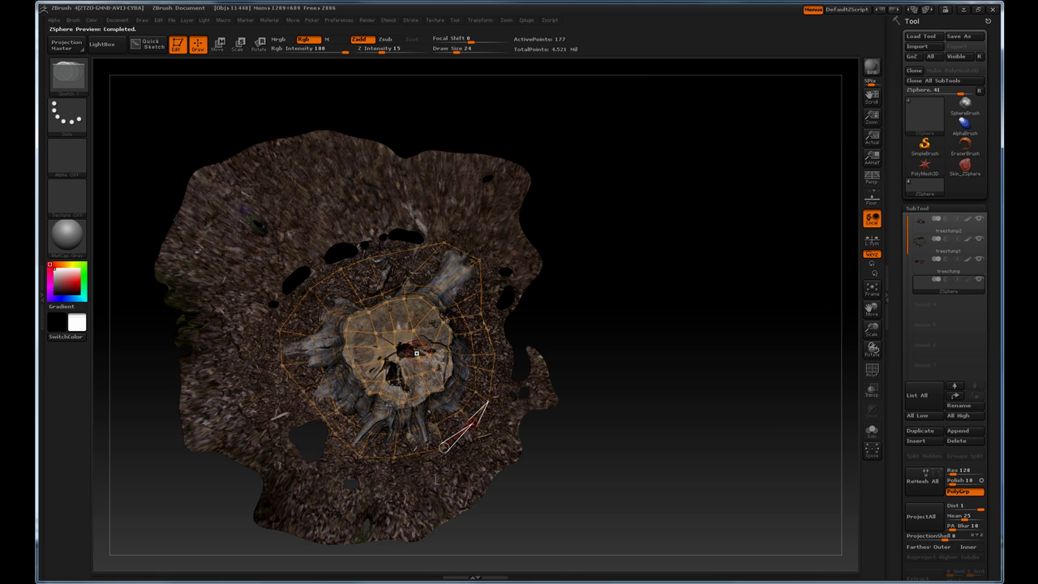
drag(693, 366, 850, 256)
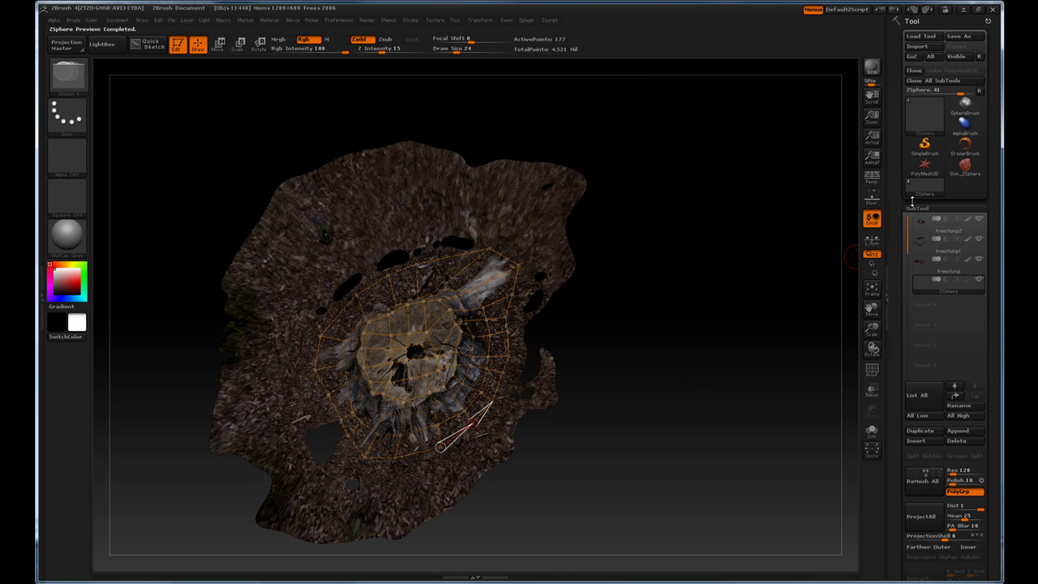
mouse_move(966, 176)
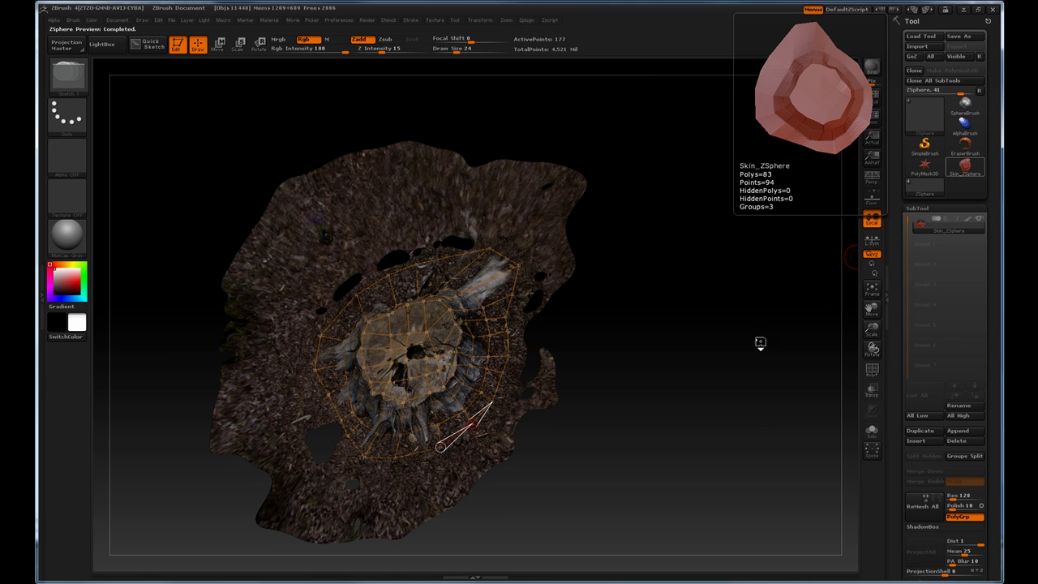
drag(729, 347, 780, 308)
click(871, 370)
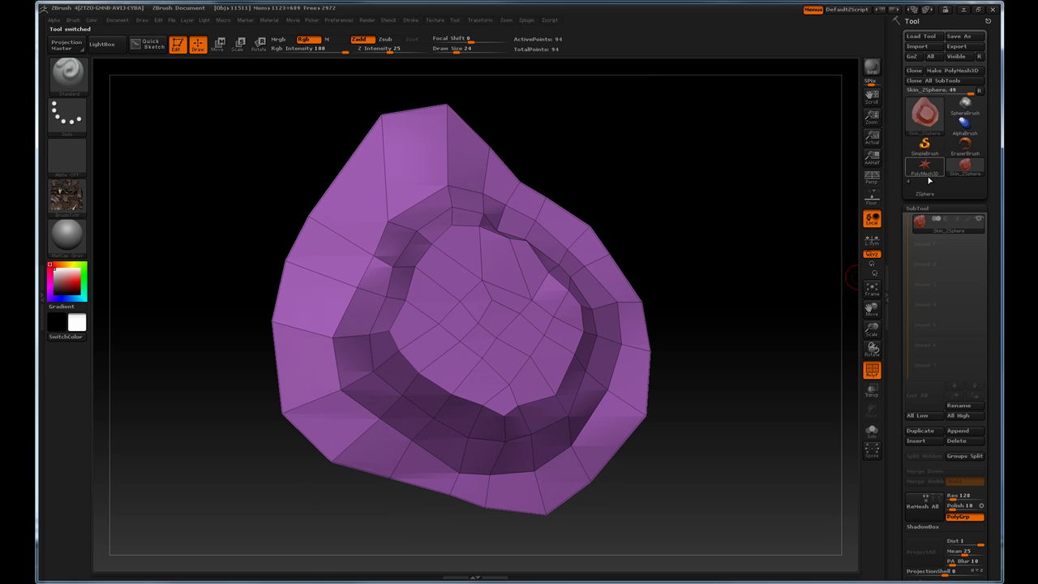
drag(811, 239, 535, 258)
drag(759, 286, 396, 282)
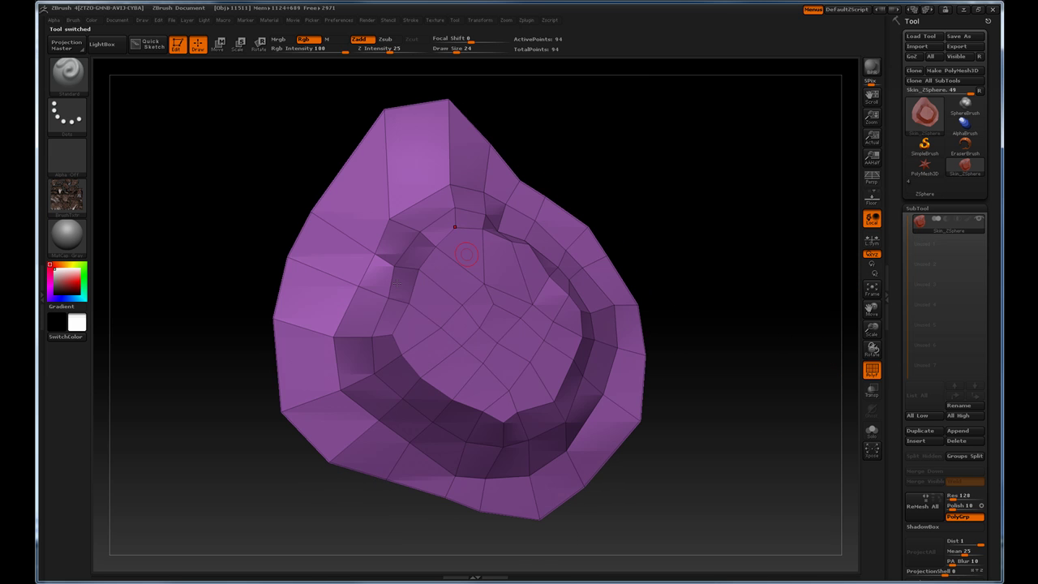
drag(802, 283, 581, 314)
drag(709, 287, 535, 268)
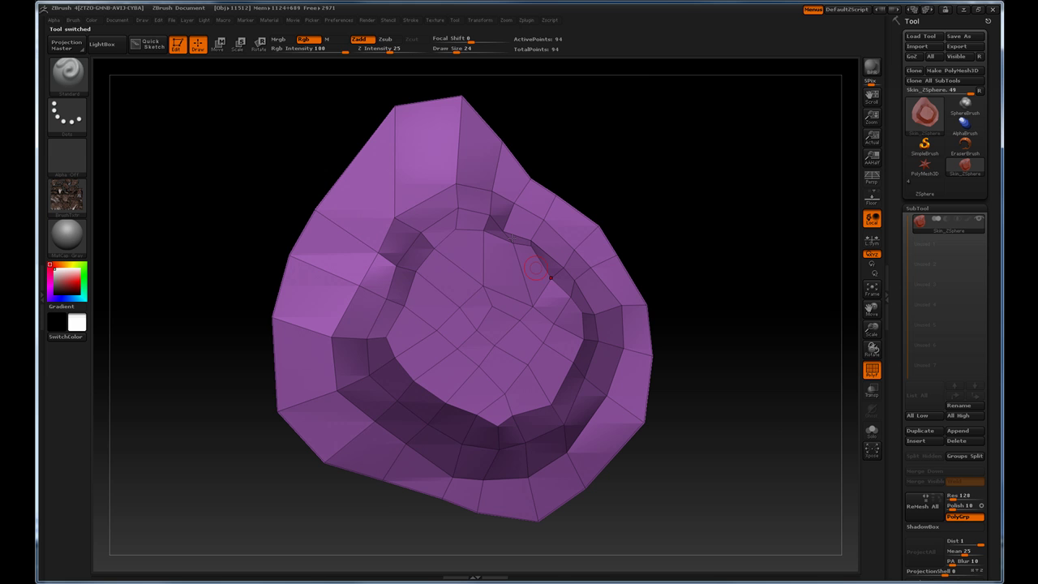
drag(699, 273, 505, 241)
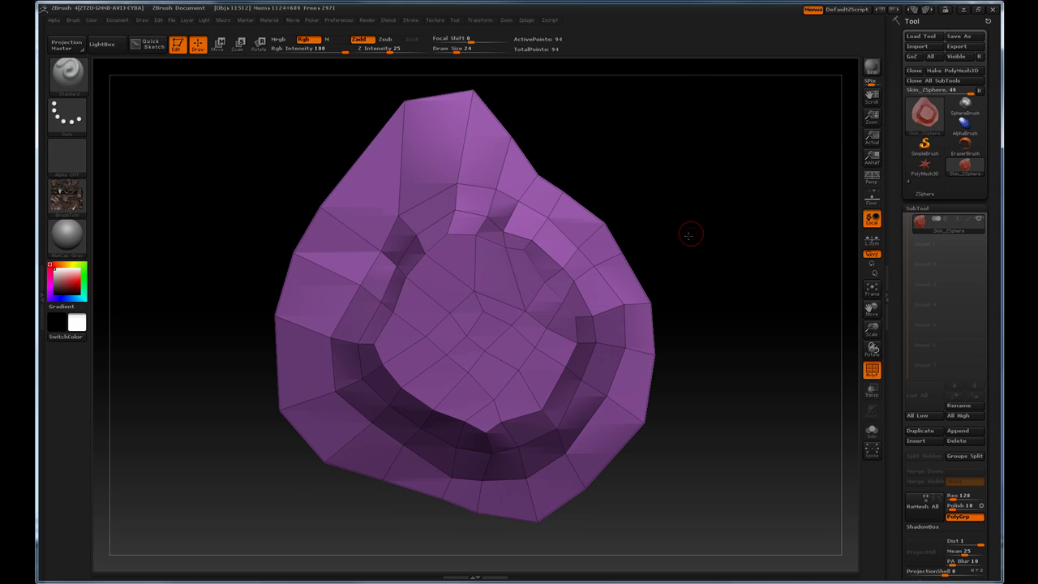
mouse_move(688, 235)
mouse_down()
mouse_move(745, 275)
mouse_move(736, 297)
mouse_move(671, 226)
mouse_up()
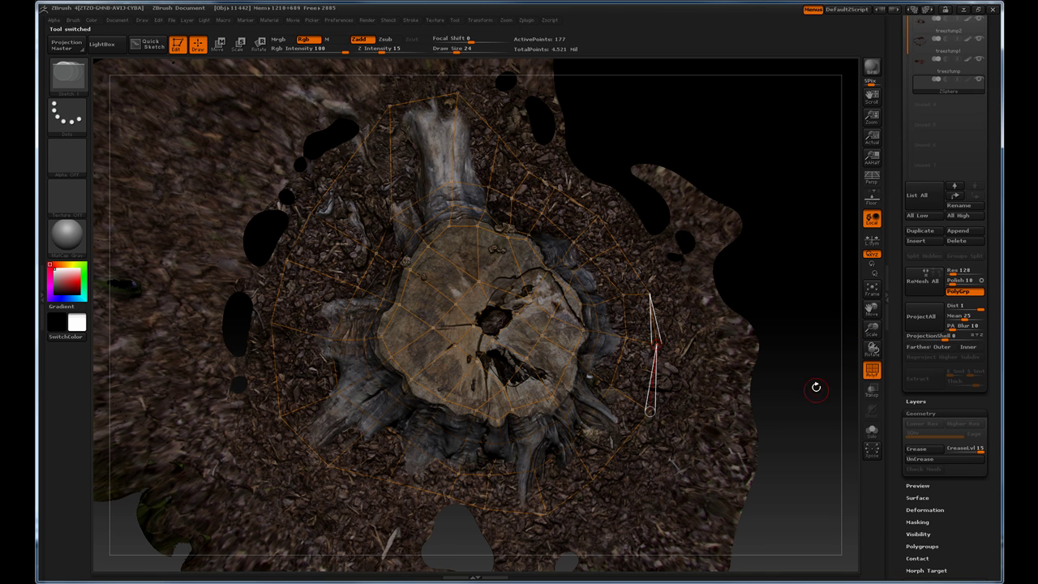
Return to the ZSphere, isolate it with Solo, and examine its topology for flaws
alt+drag(816, 387, 857, 389)
click(871, 430)
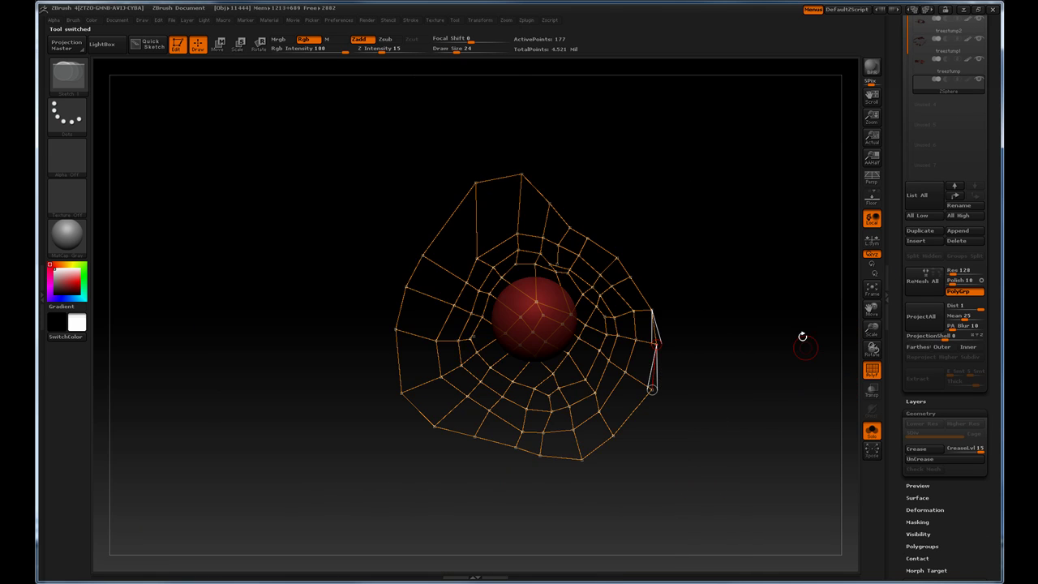
alt+drag(801, 338, 692, 280)
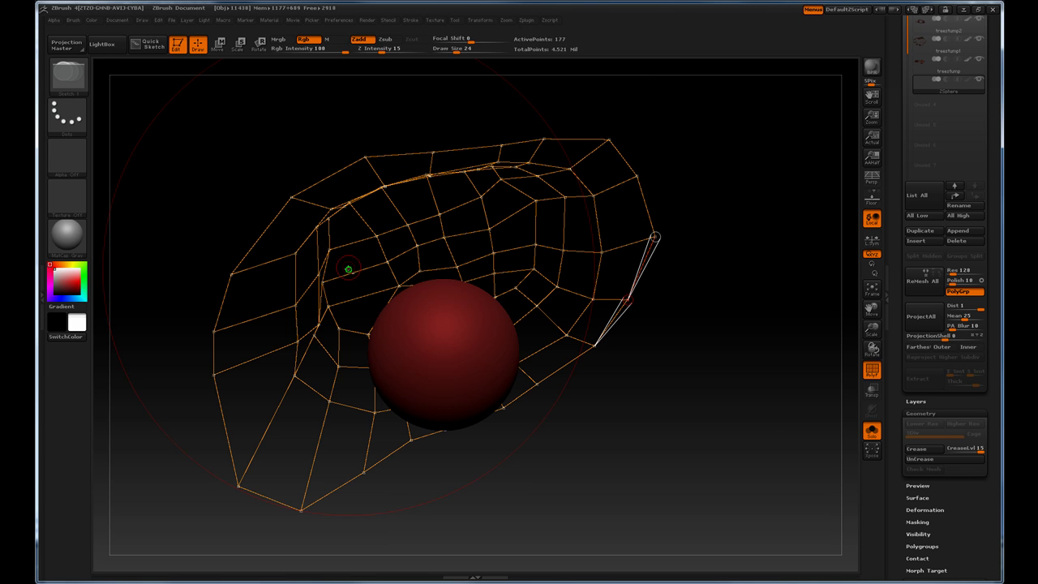
drag(747, 286, 797, 307)
Generate another adaptive skin from the ZSphere topology, switch to Skin_ZSphere1, and check its faces
drag(901, 381, 897, 280)
mouse_move(975, 315)
mouse_down()
mouse_move(977, 367)
mouse_move(986, 304)
mouse_up()
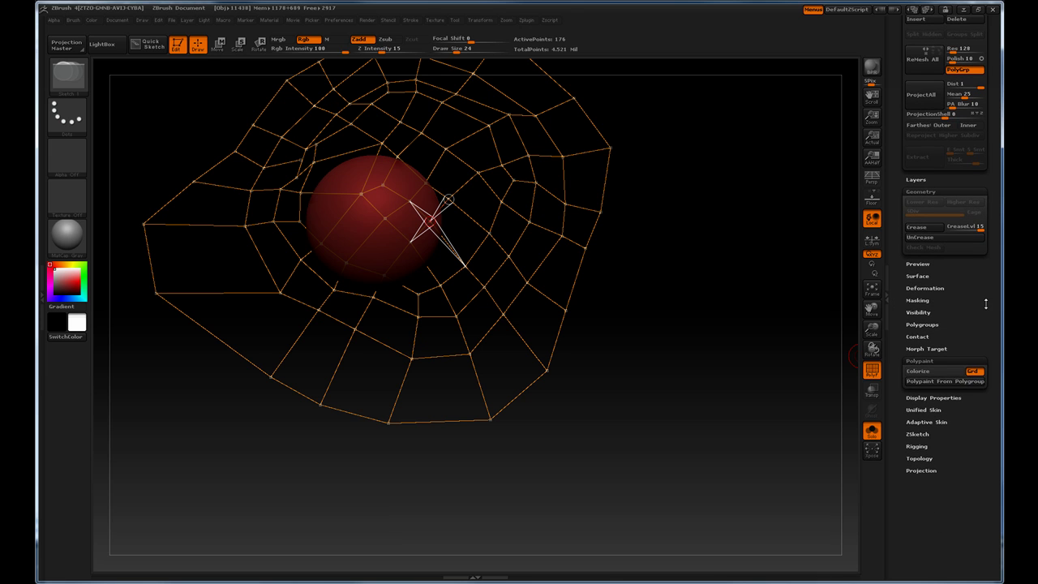
click(922, 421)
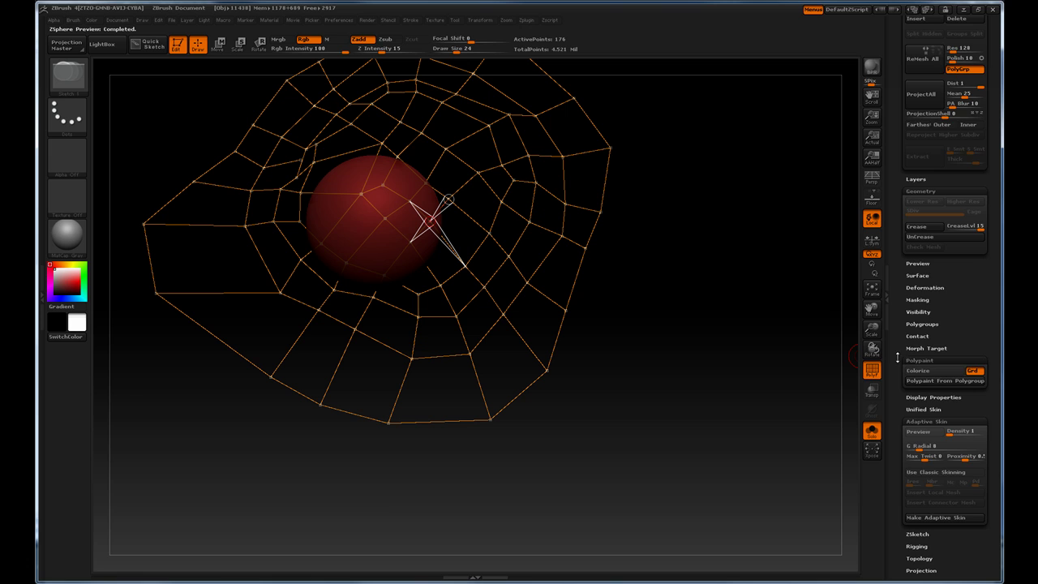
drag(901, 338, 898, 353)
mouse_move(931, 193)
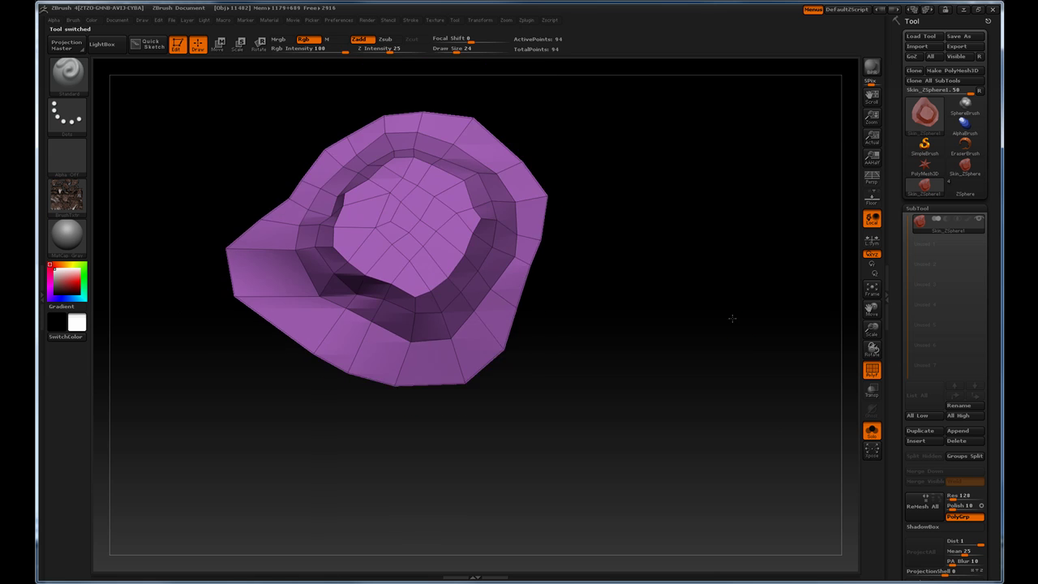
drag(731, 318, 663, 259)
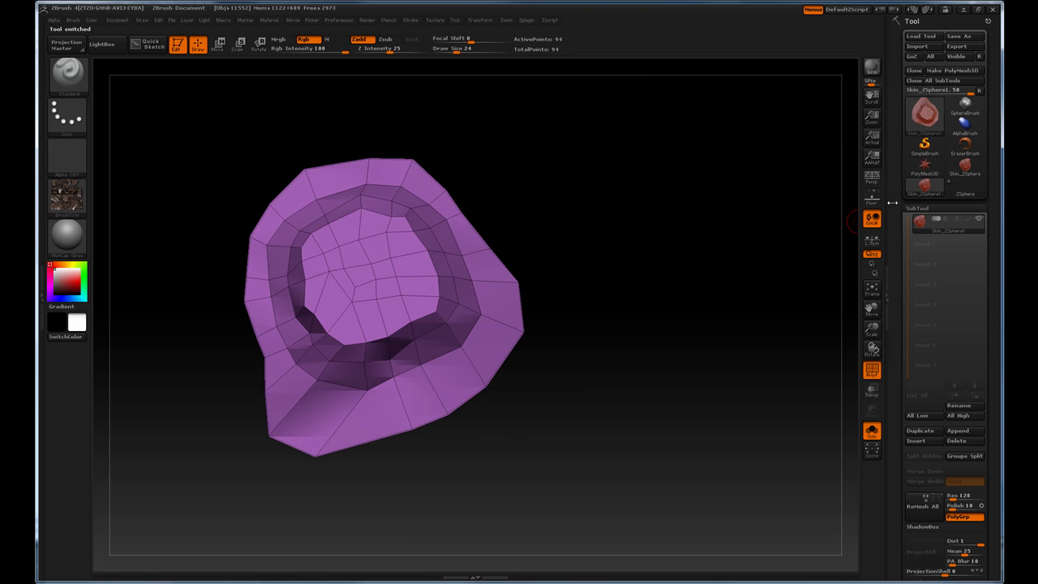
Switch back to the stump tool and delete its ZSphere subtool
click(962, 190)
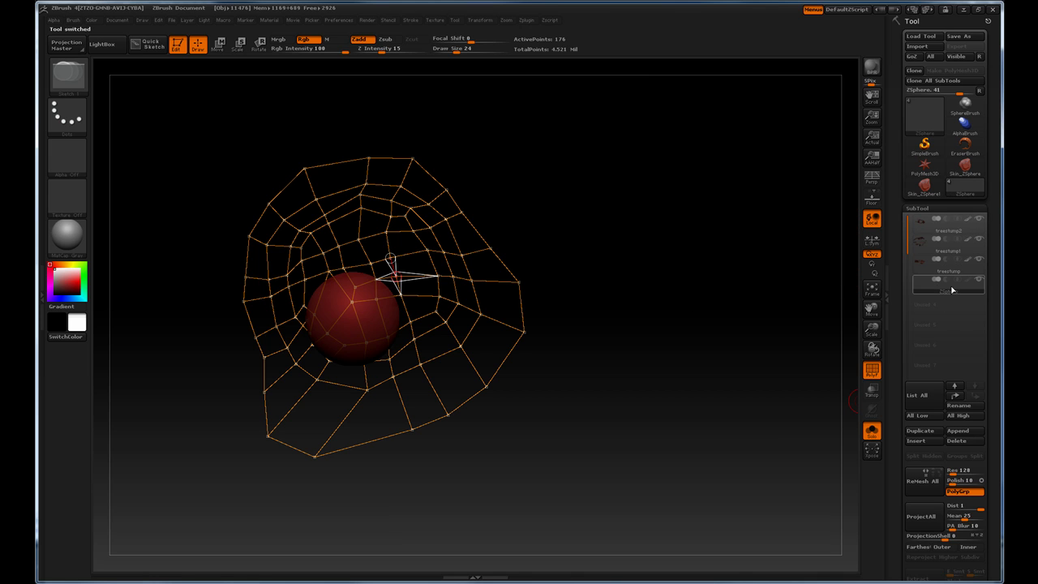
click(956, 440)
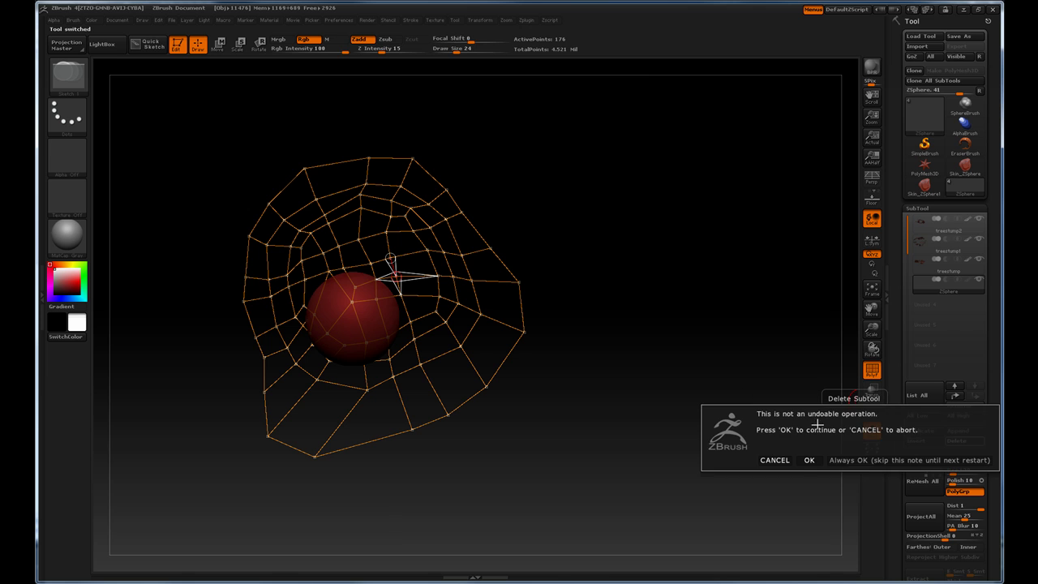
click(810, 460)
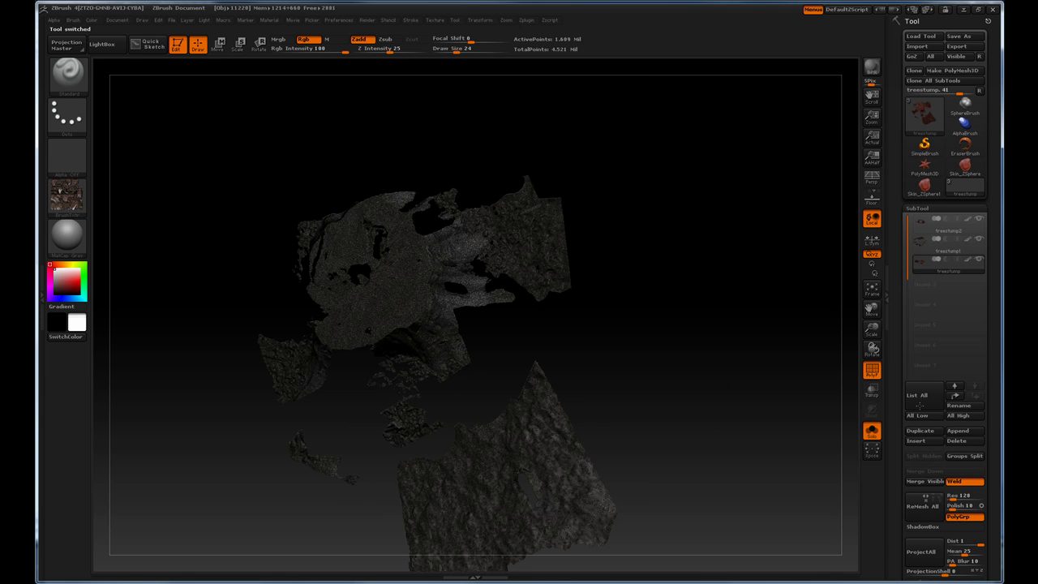
Append Skin_ZSphere1 to the stump's subtools and make it the active subtool with the polyframe hidden
click(958, 430)
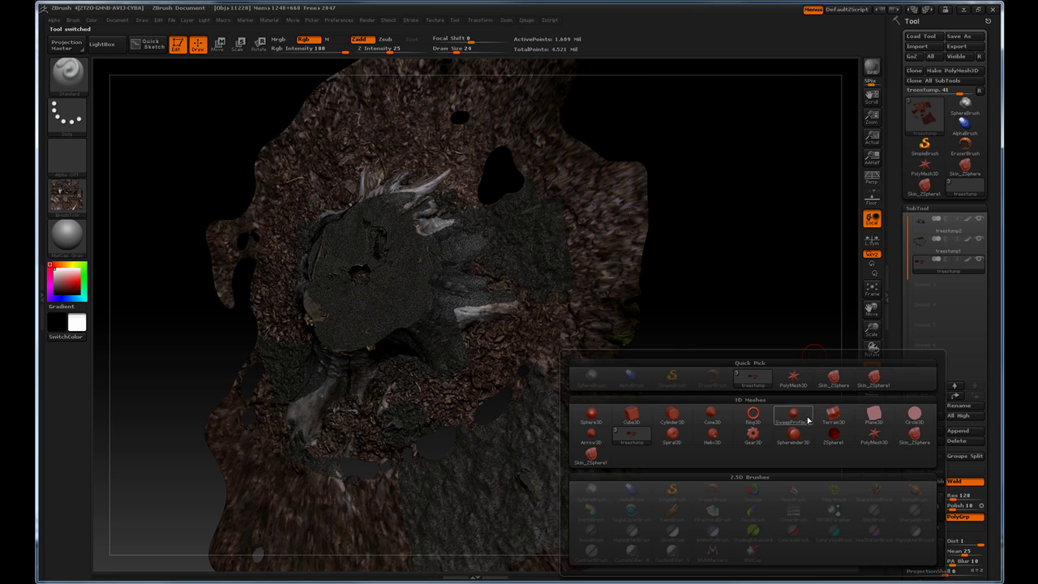
click(873, 380)
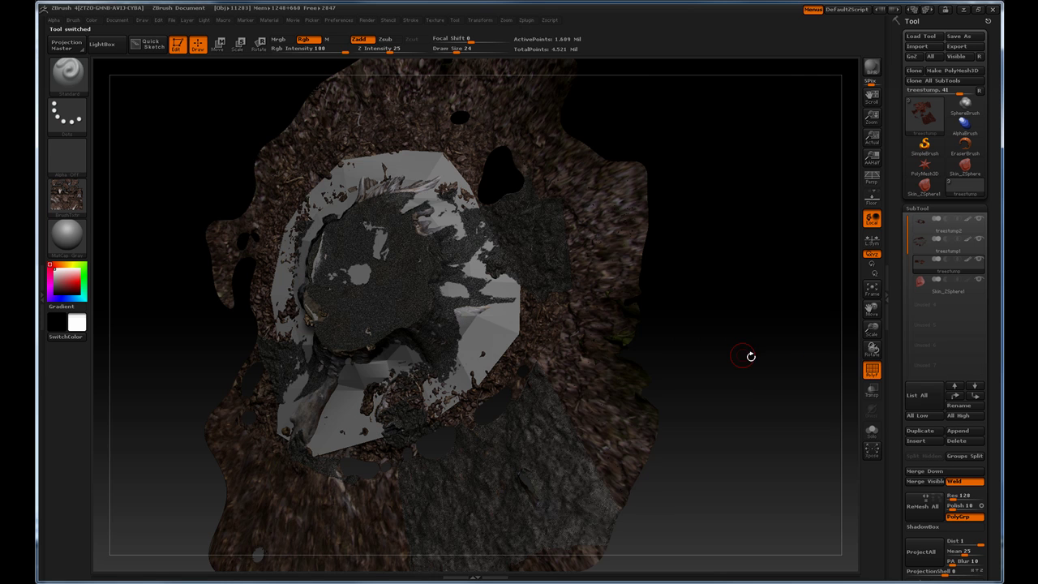
click(875, 374)
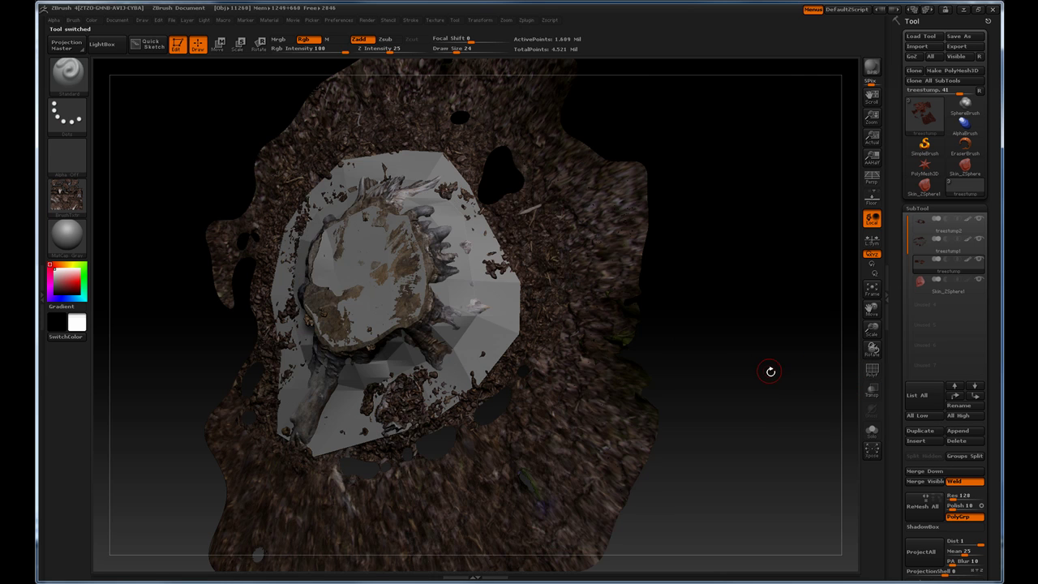
mouse_move(771, 370)
alt+mouse_down()
mouse_move(750, 351)
mouse_move(769, 343)
mouse_move(741, 339)
mouse_move(754, 371)
mouse_move(764, 303)
mouse_move(775, 306)
mouse_move(764, 302)
mouse_move(783, 303)
mouse_move(791, 317)
mouse_move(813, 310)
mouse_move(770, 316)
mouse_move(773, 269)
mouse_move(790, 257)
mouse_move(776, 262)
mouse_move(934, 316)
alt+mouse_up()
click(950, 293)
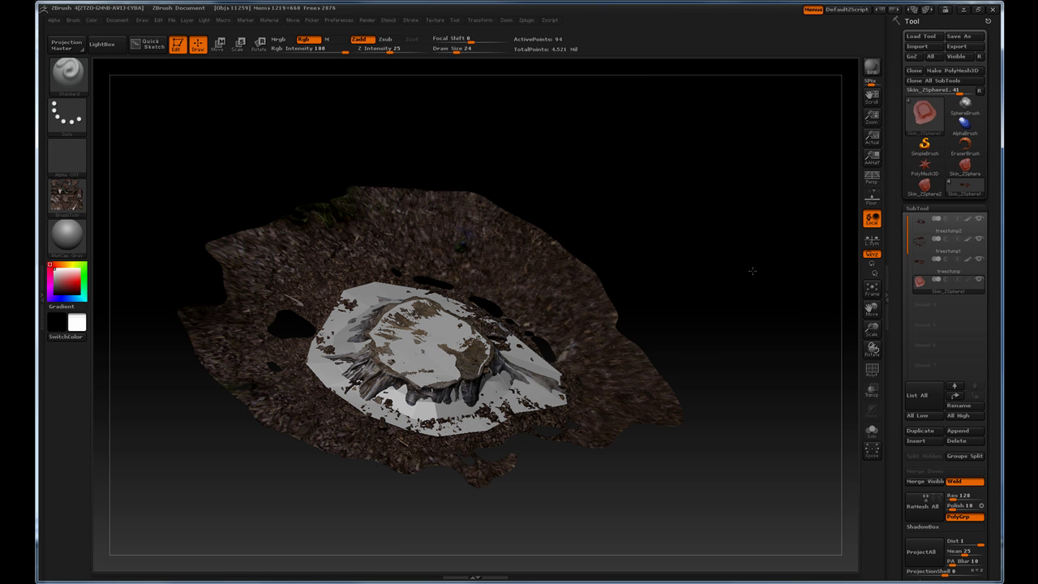
Subdivide the appended Skin_ZSphere1 mesh repeatedly with smoothing up to subdivision level 8
drag(752, 271, 670, 293)
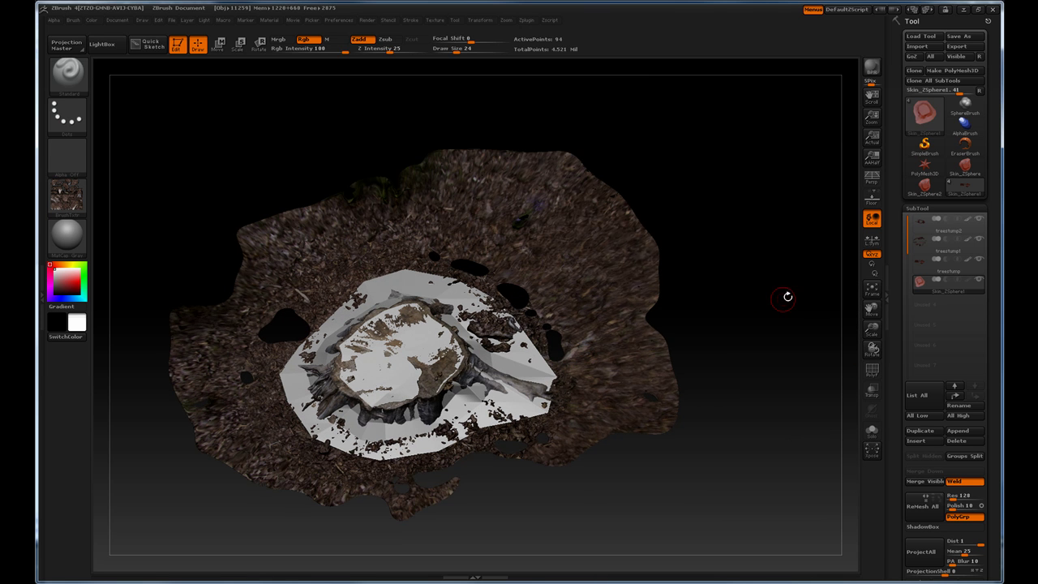
drag(787, 297, 452, 375)
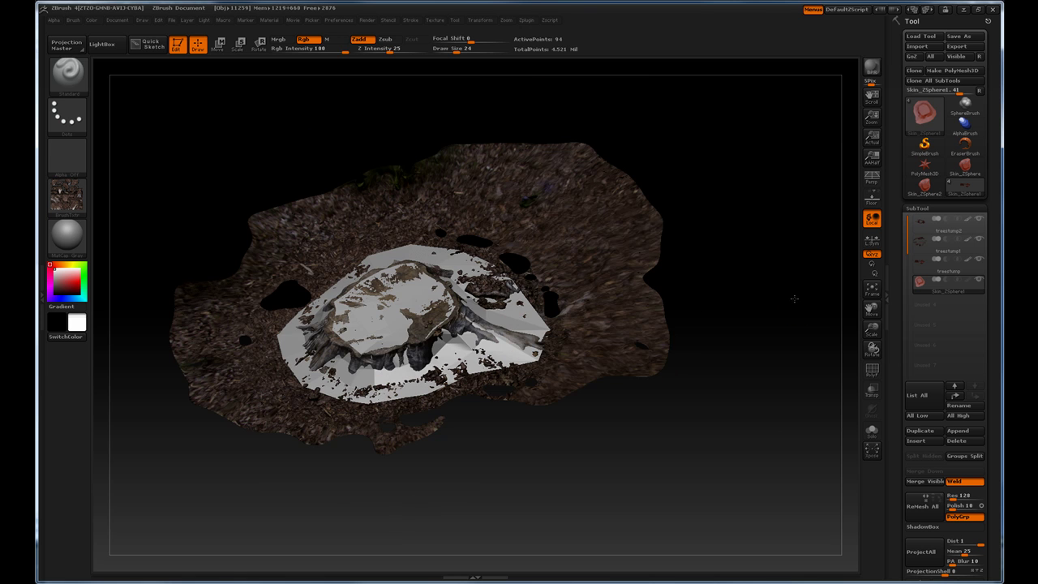
drag(793, 298, 736, 355)
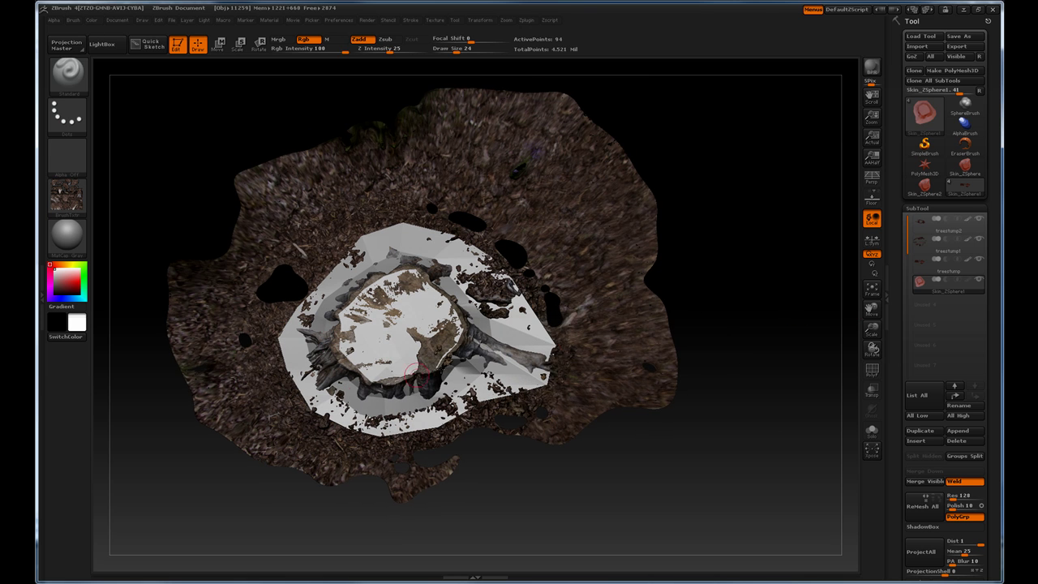
drag(726, 295, 364, 354)
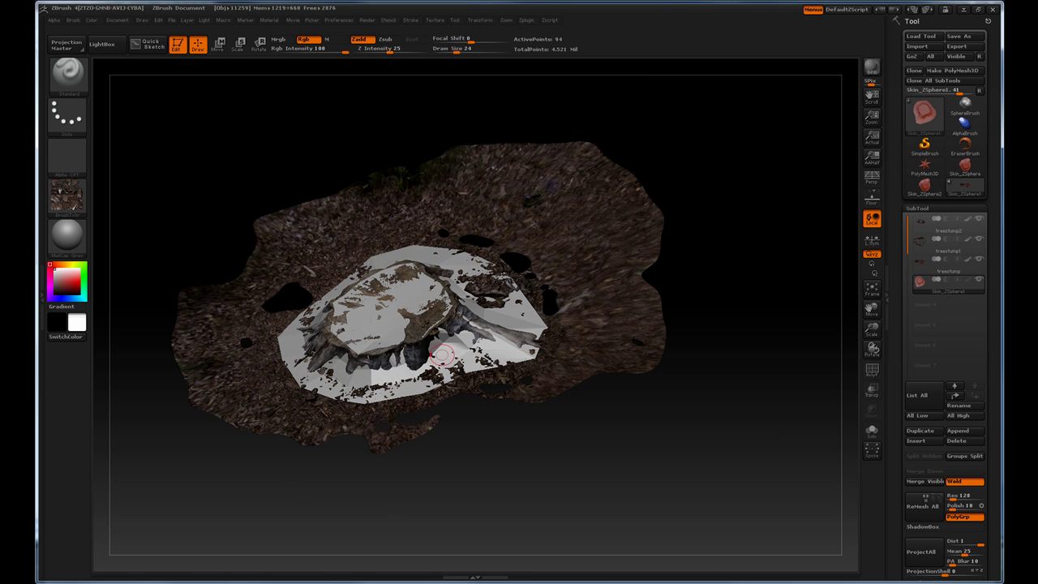
drag(799, 296, 852, 314)
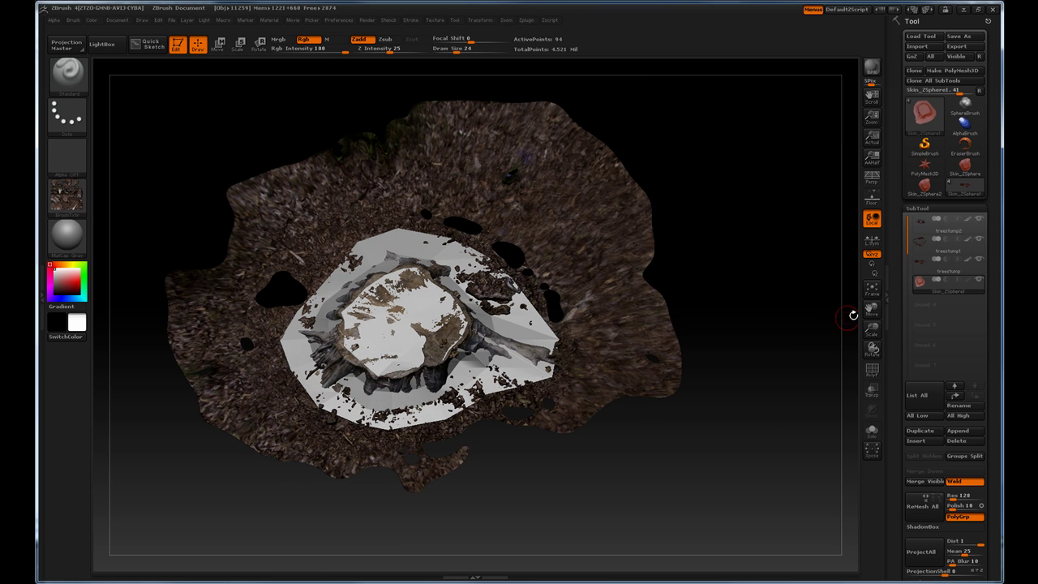
mouse_move(938, 287)
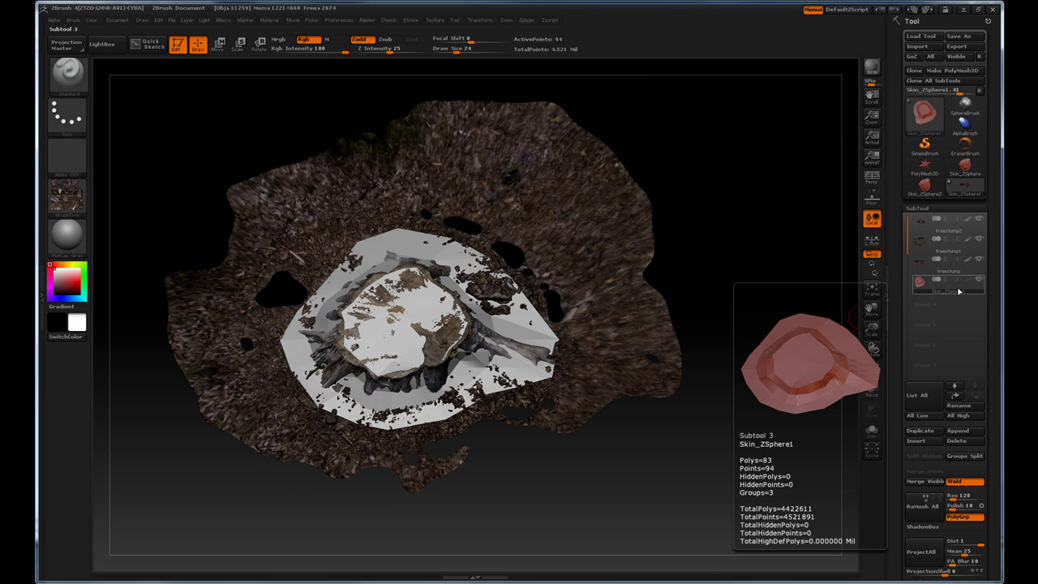
scroll(930, 284, down, 10)
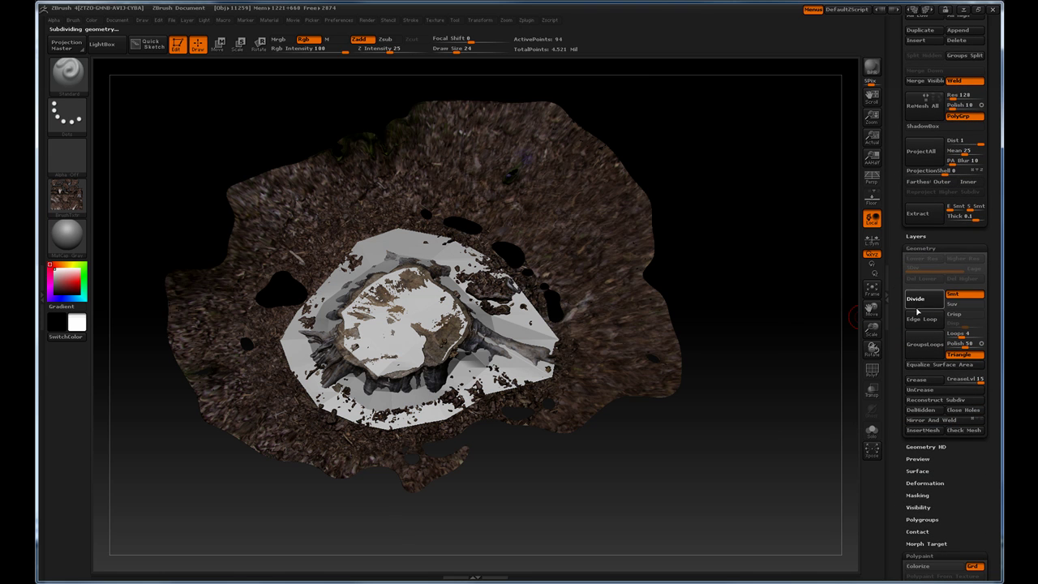
click(922, 298)
click(919, 301)
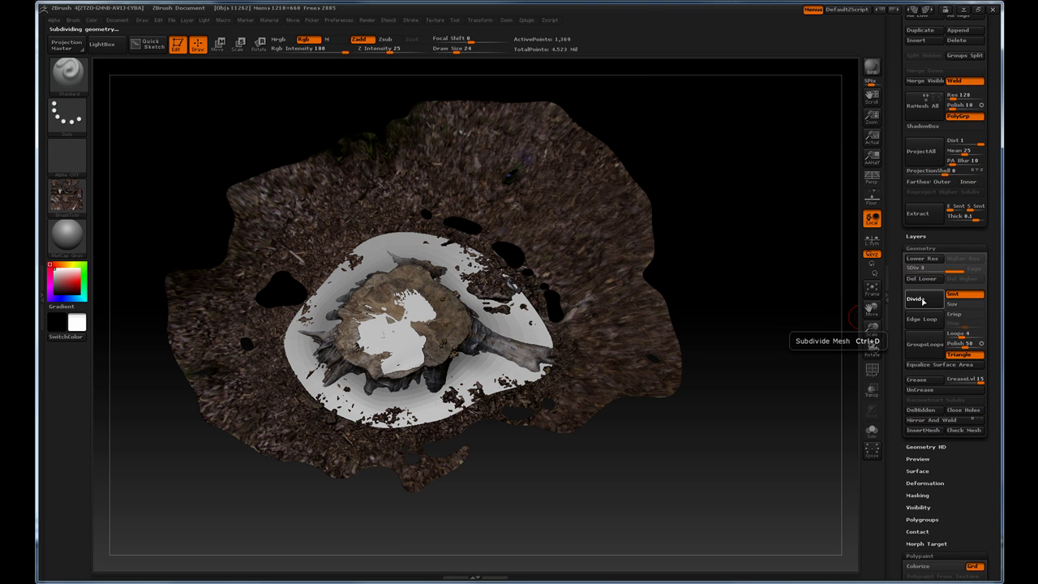
click(921, 302)
click(920, 302)
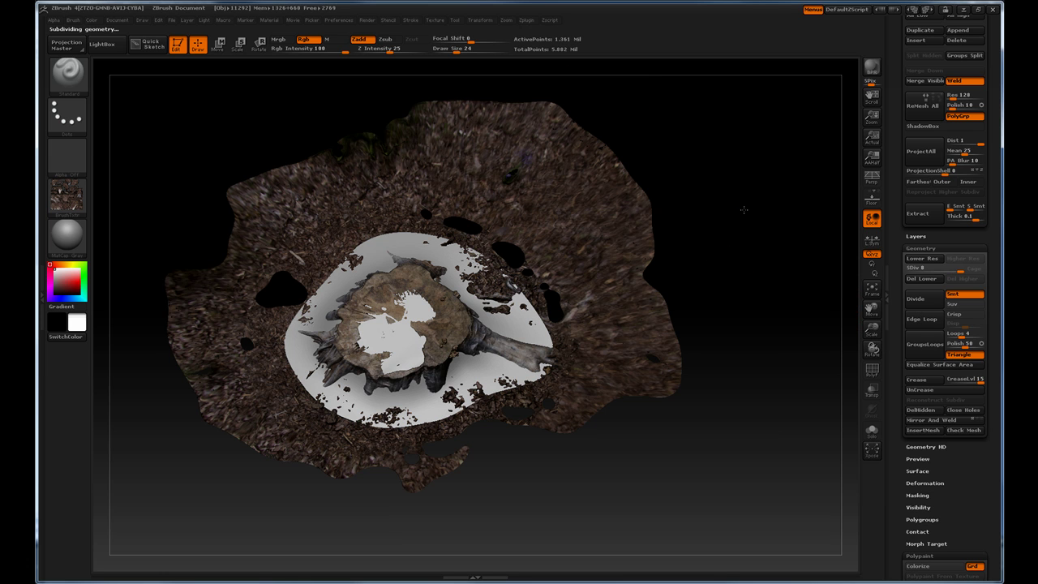
Examine from several angles how closely the subdivided skin follows the scanned stump and compare the point counts
mouse_move(743, 210)
alt+mouse_down()
mouse_move(766, 217)
mouse_move(773, 241)
mouse_move(760, 228)
mouse_move(753, 284)
mouse_move(750, 207)
mouse_move(729, 198)
alt+mouse_up()
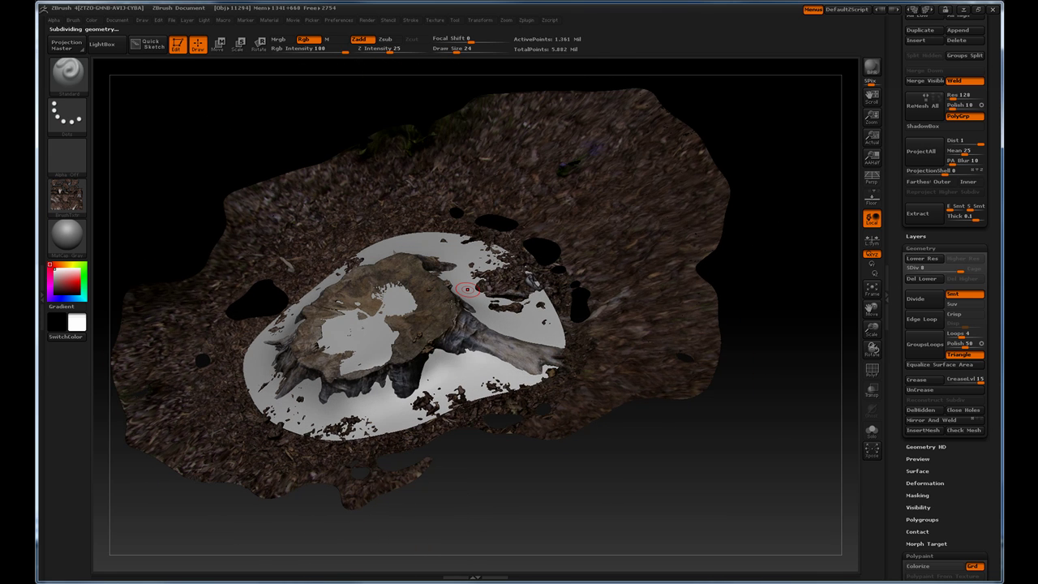
drag(753, 269, 594, 276)
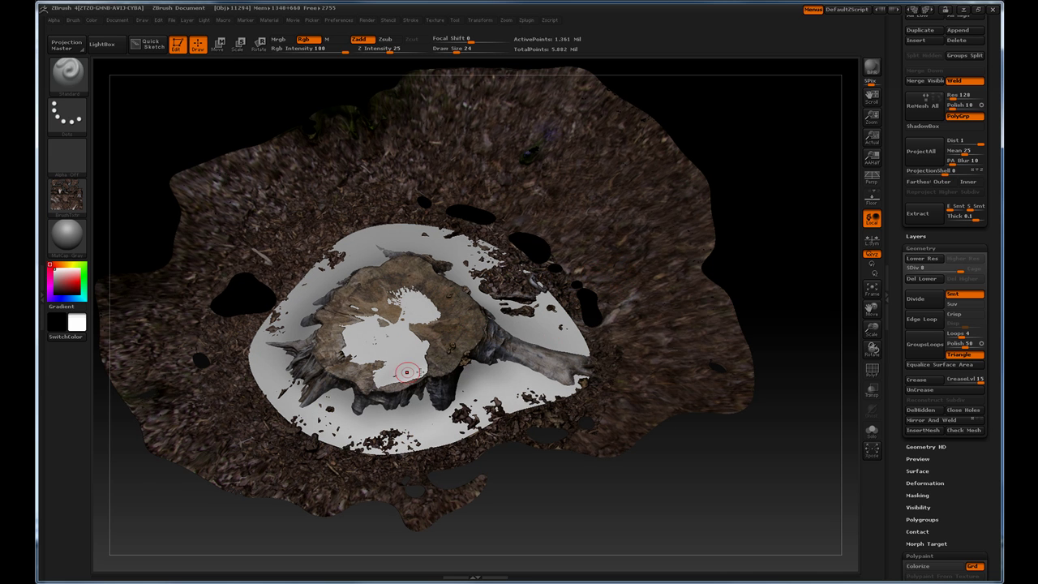
drag(766, 252, 747, 239)
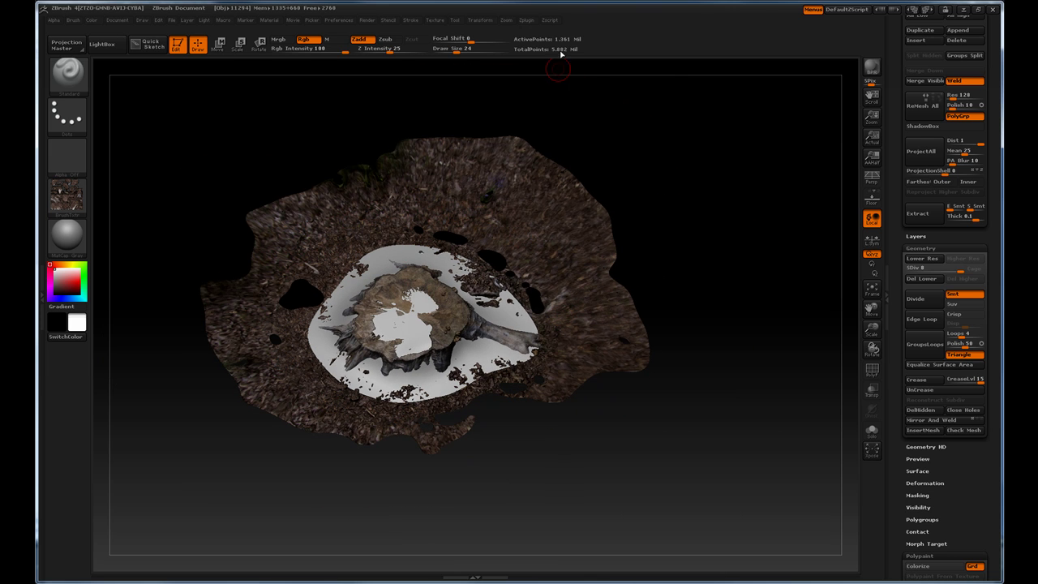
drag(677, 152, 658, 175)
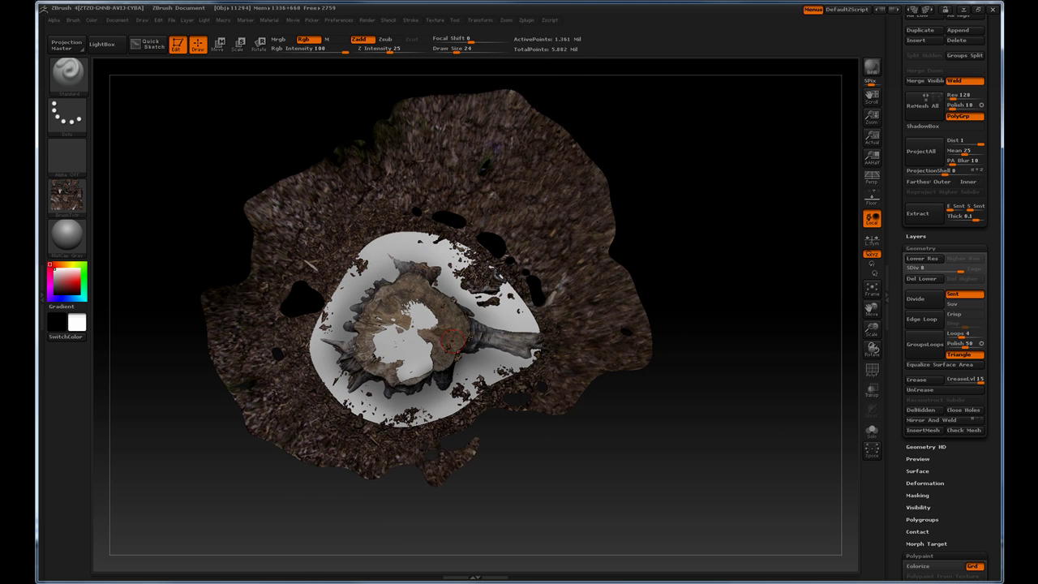
mouse_move(753, 237)
mouse_down()
mouse_move(729, 278)
mouse_move(783, 262)
mouse_move(758, 279)
mouse_move(750, 261)
mouse_move(785, 213)
mouse_up()
Preview an Inner projection shell of about 0.0428 around the subdivided skin and reset the shell to 0
drag(901, 224, 896, 308)
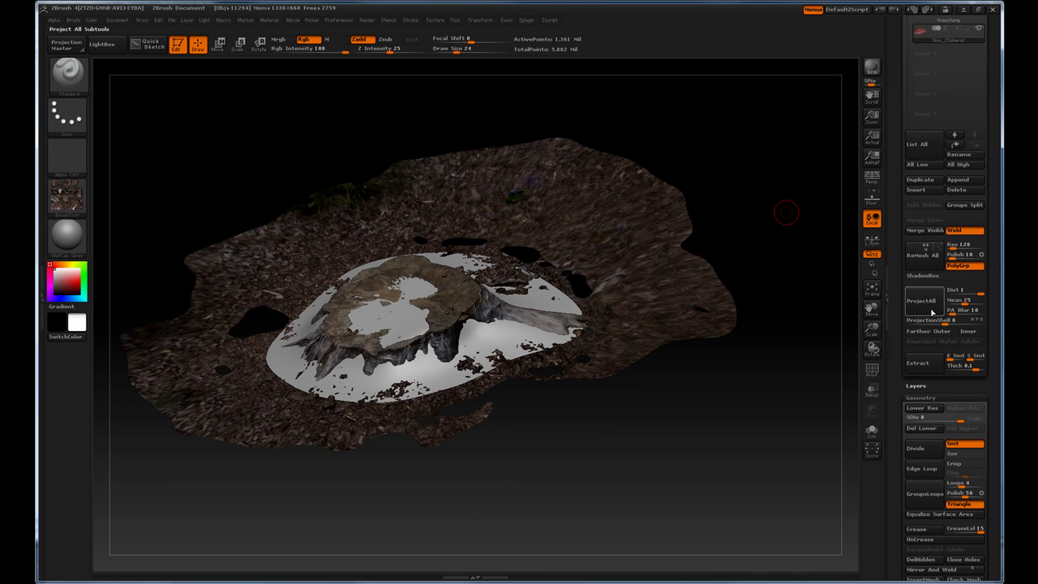
drag(895, 242, 899, 301)
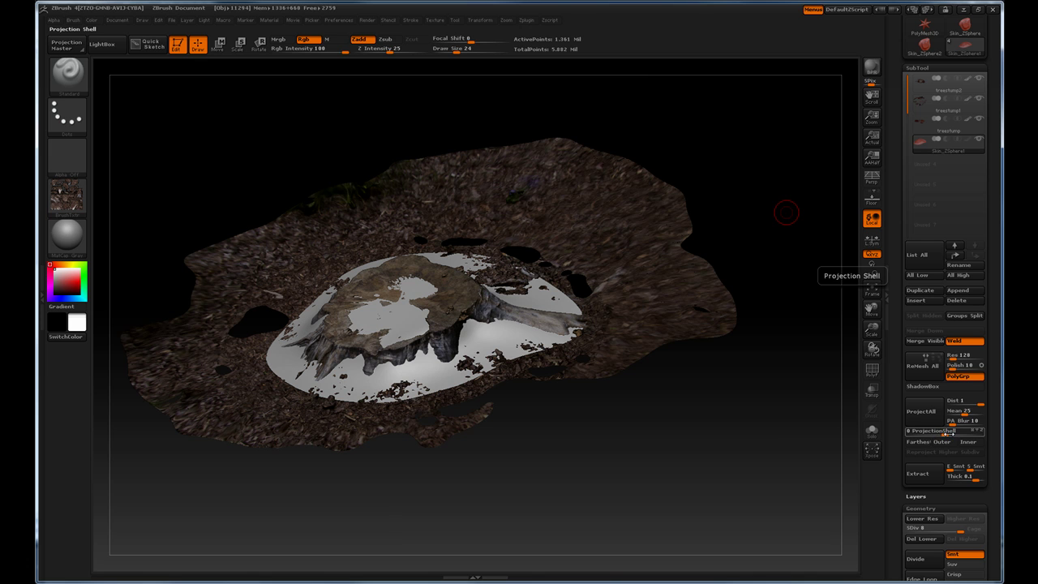
drag(946, 431, 964, 434)
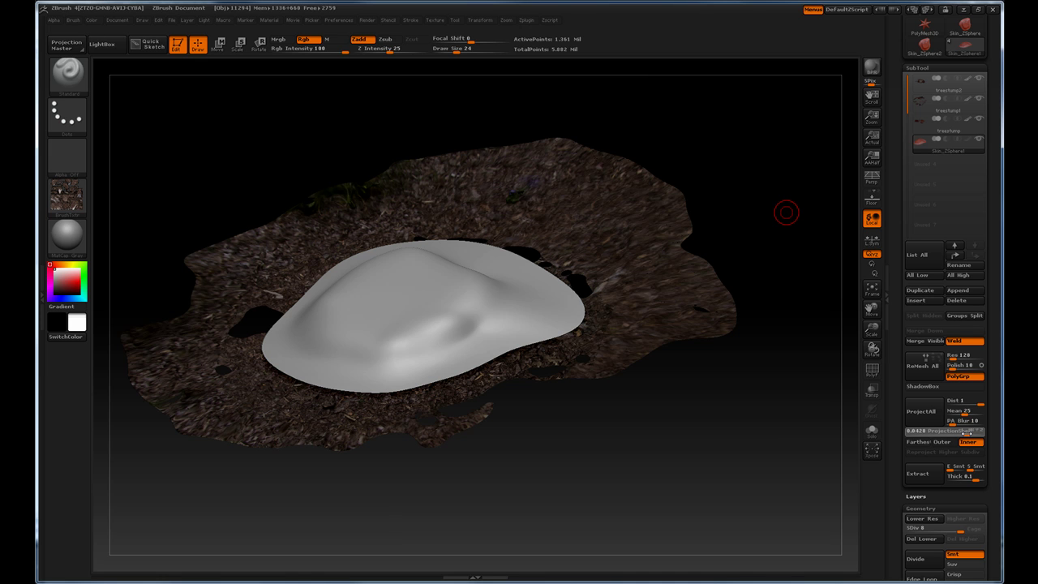
drag(964, 433, 951, 436)
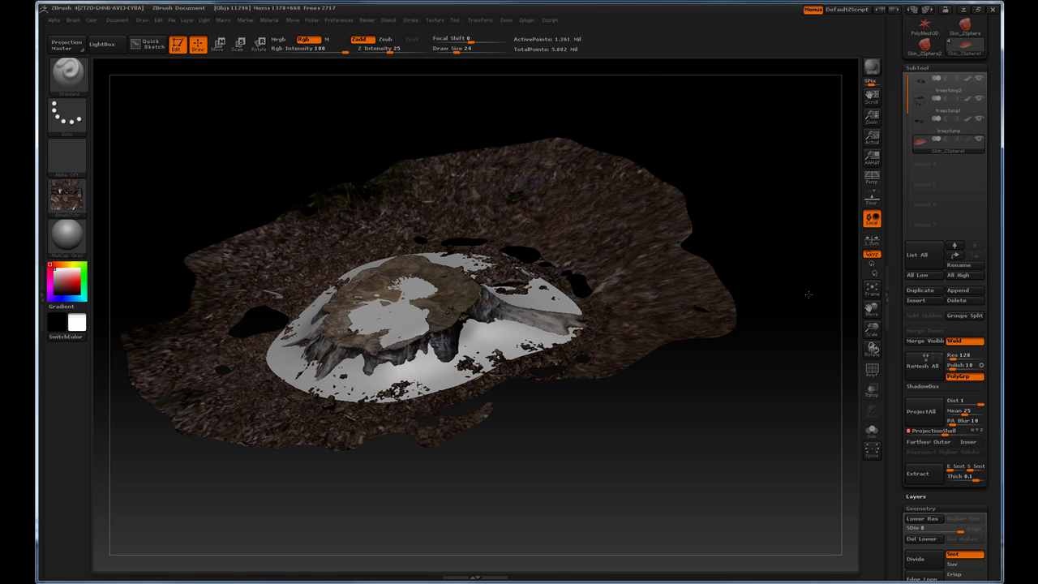
Inspect the stump from several angles and isolate the projected Skin_ZSphere_1 subtool with Solo
drag(782, 233, 573, 76)
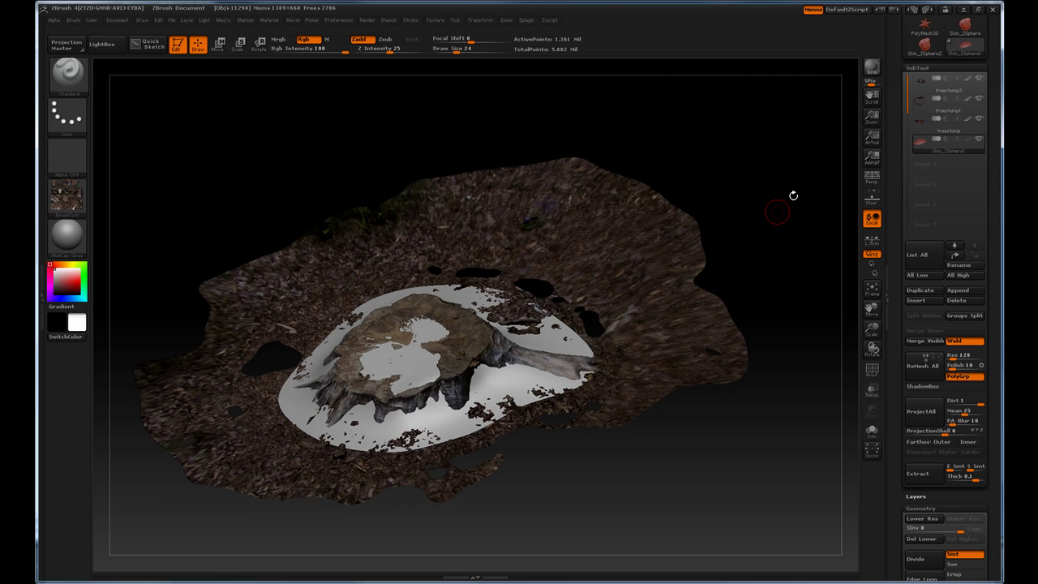
drag(821, 255, 814, 266)
drag(760, 222, 820, 227)
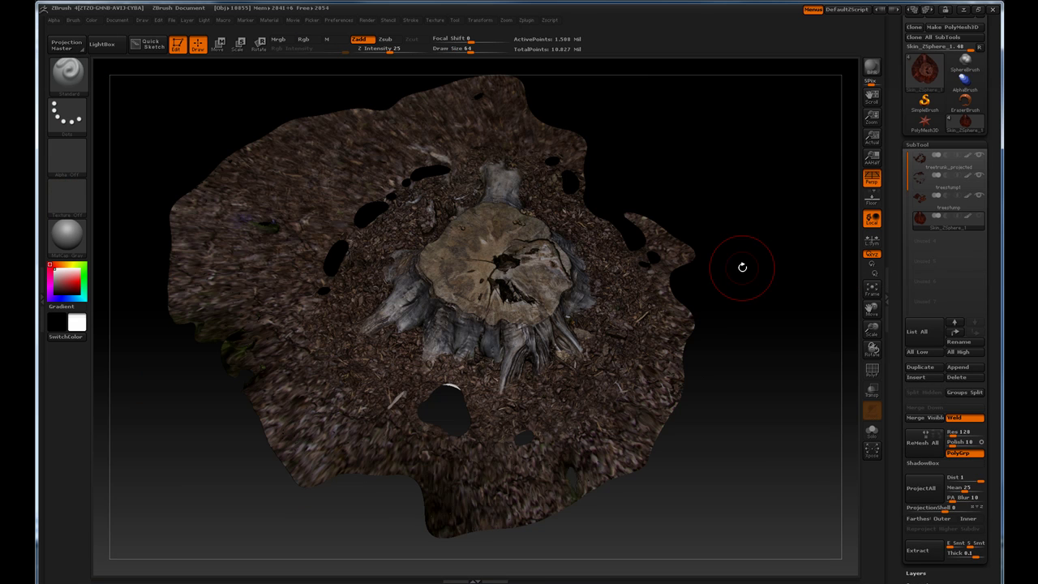
drag(741, 268, 810, 231)
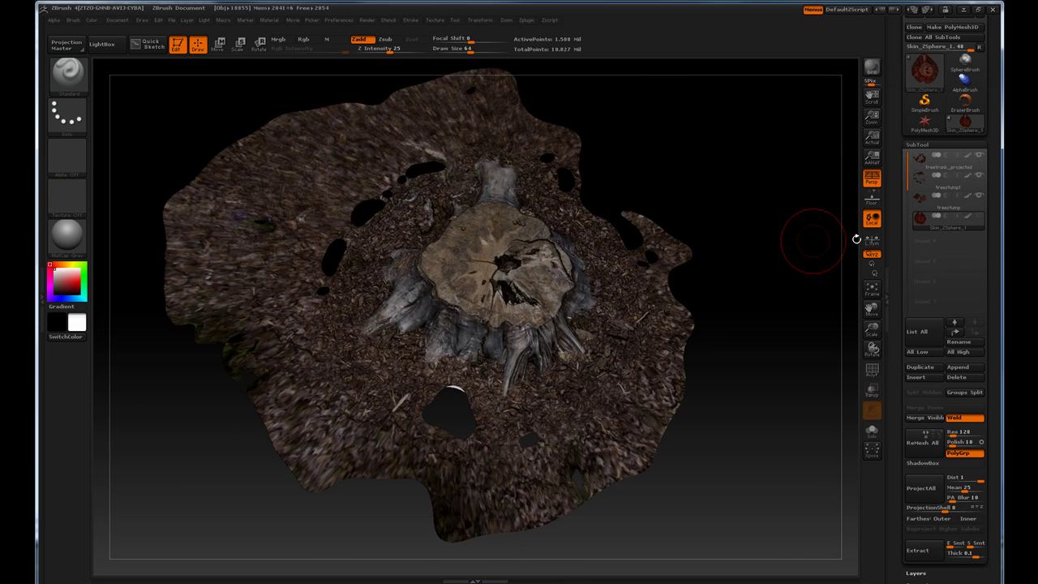
click(869, 435)
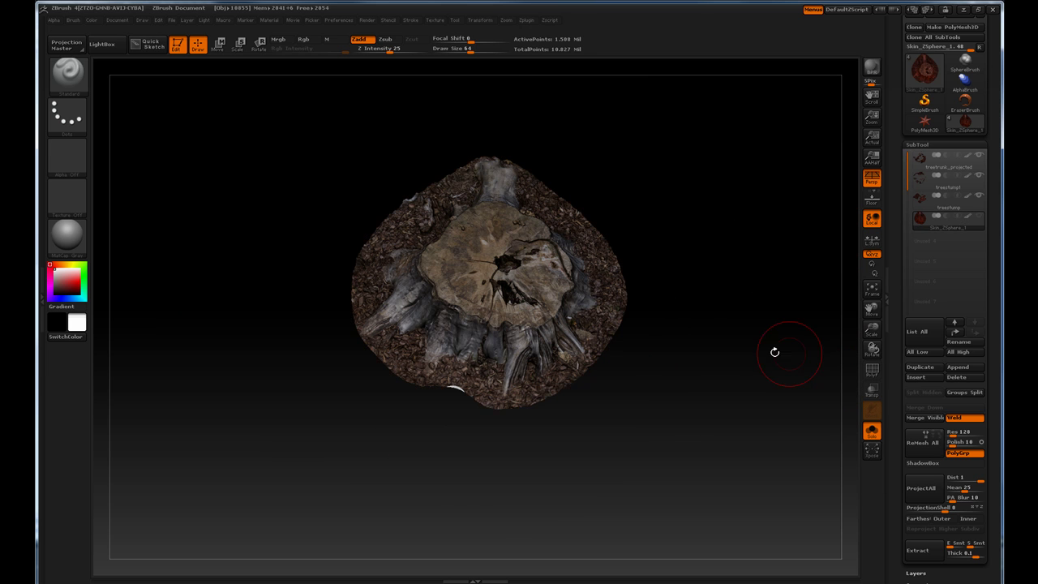
mouse_move(771, 349)
mouse_down()
mouse_move(753, 280)
mouse_move(797, 410)
mouse_move(724, 411)
mouse_move(780, 375)
mouse_move(811, 397)
mouse_move(777, 367)
mouse_up()
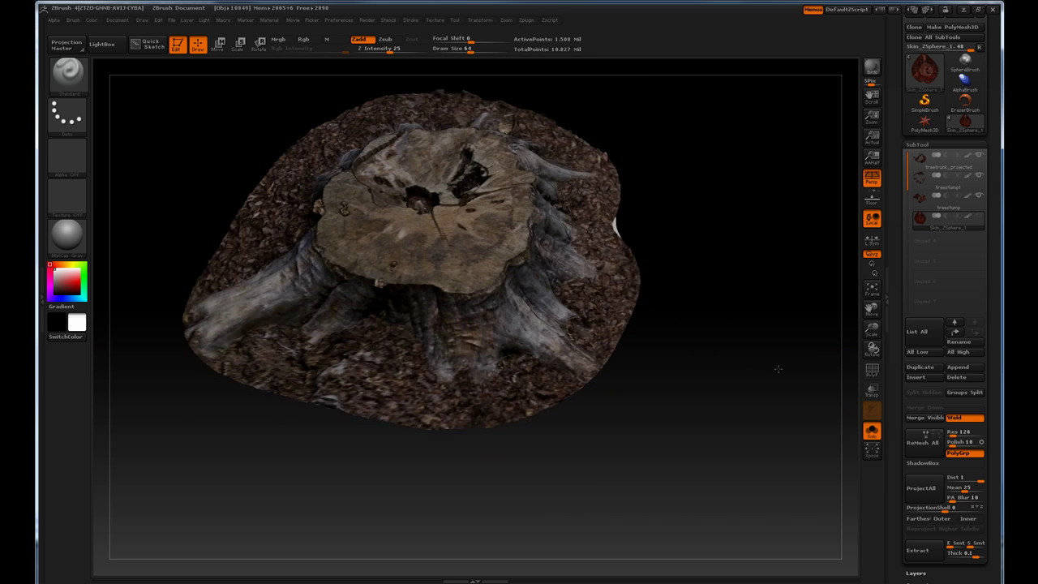
Display the polyframe on the projected stump and inspect its topology at subdivision level 4 before returning to level 8
click(872, 373)
mouse_move(791, 330)
mouse_down()
mouse_move(730, 305)
mouse_move(751, 347)
mouse_move(806, 251)
mouse_move(765, 224)
mouse_move(686, 218)
mouse_move(711, 241)
mouse_move(708, 281)
mouse_move(741, 246)
mouse_move(799, 312)
mouse_up()
click(871, 369)
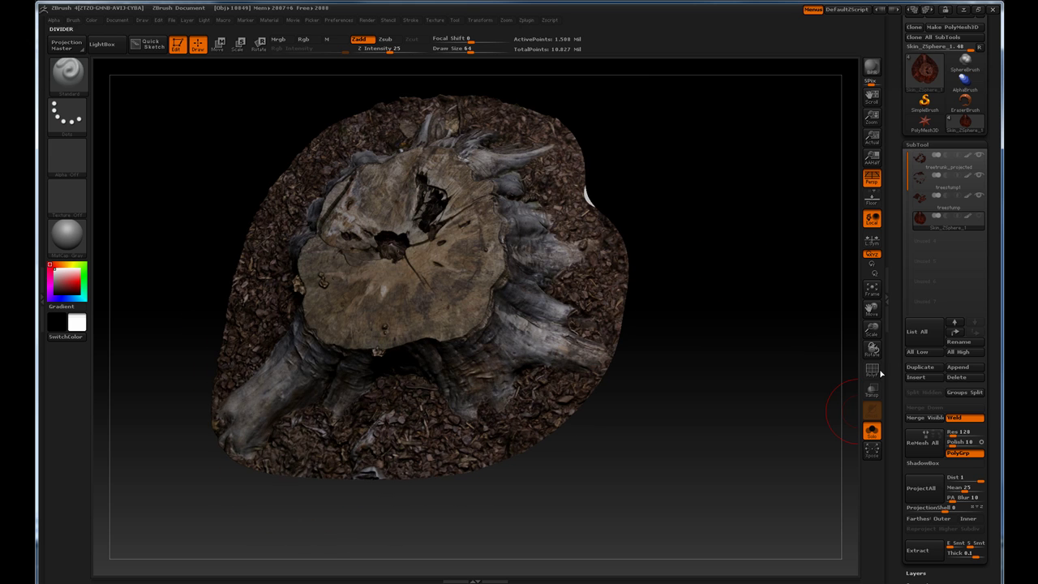
click(872, 370)
drag(899, 477, 900, 327)
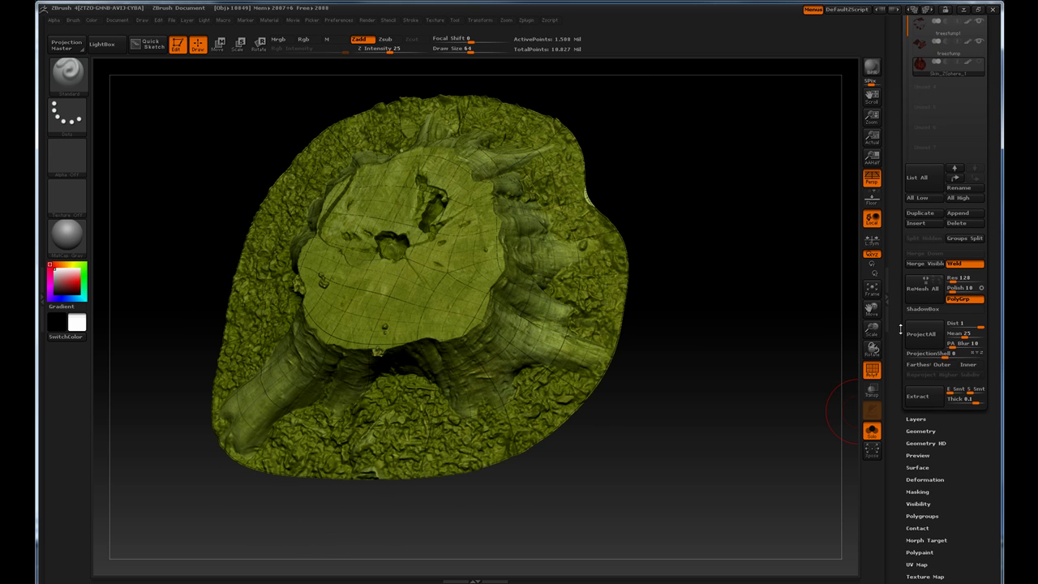
click(909, 431)
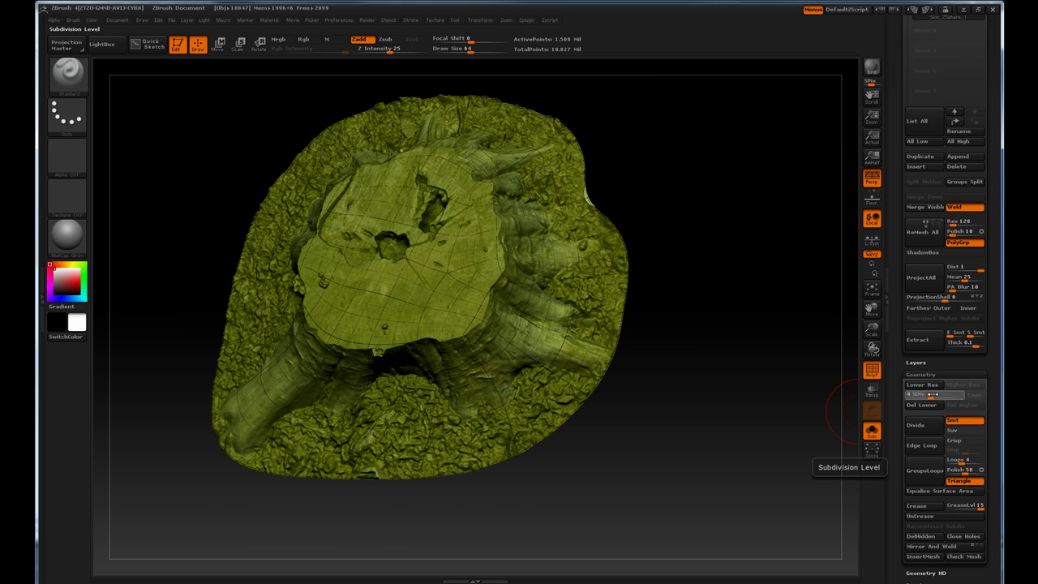
drag(961, 394, 943, 394)
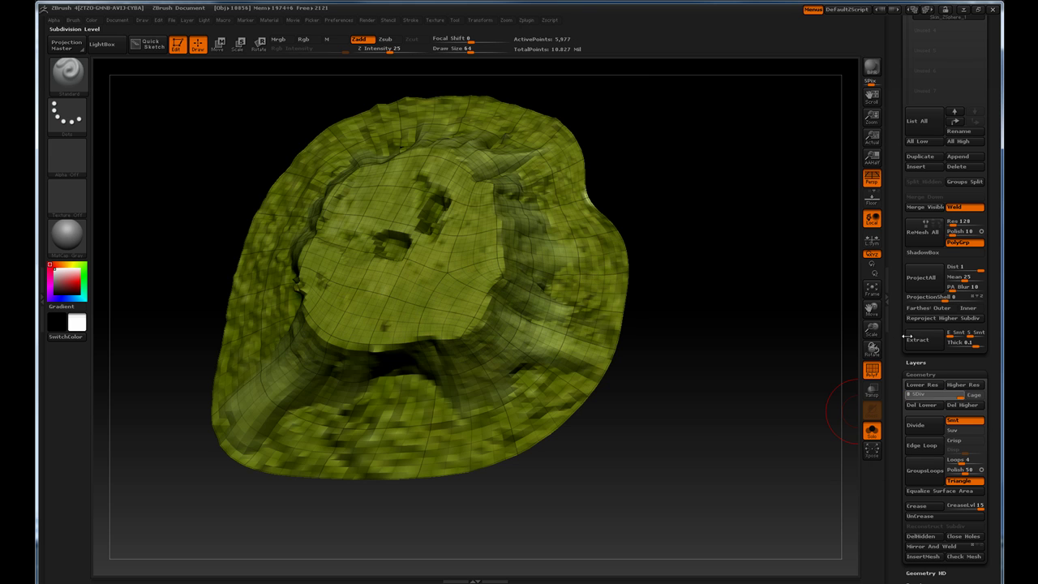
Hide the polyframe and examine the textured, projected stump at full resolution from several angles, including its subtool polygon information
click(871, 371)
drag(749, 356, 857, 232)
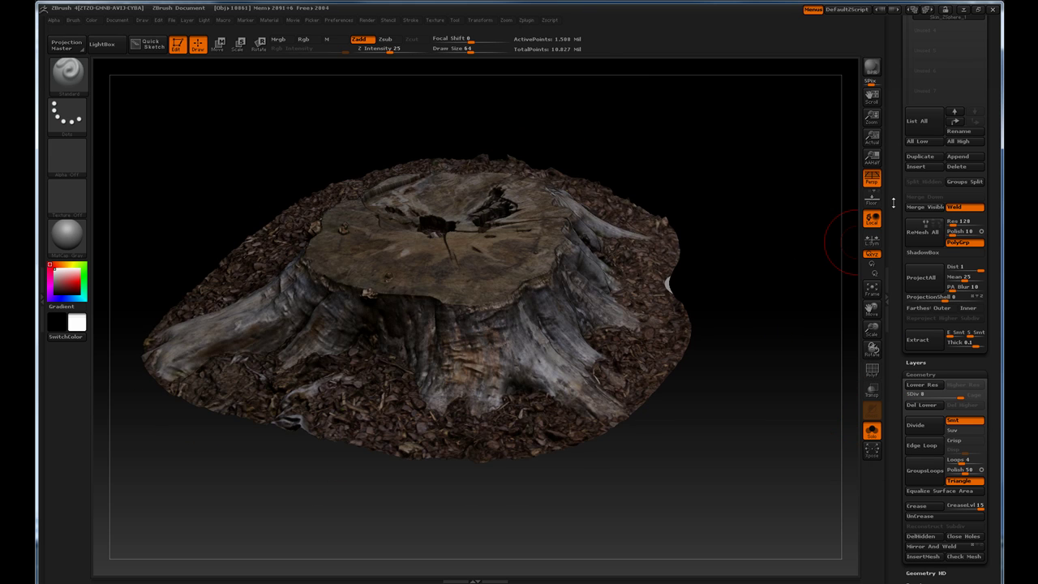
drag(892, 203, 892, 381)
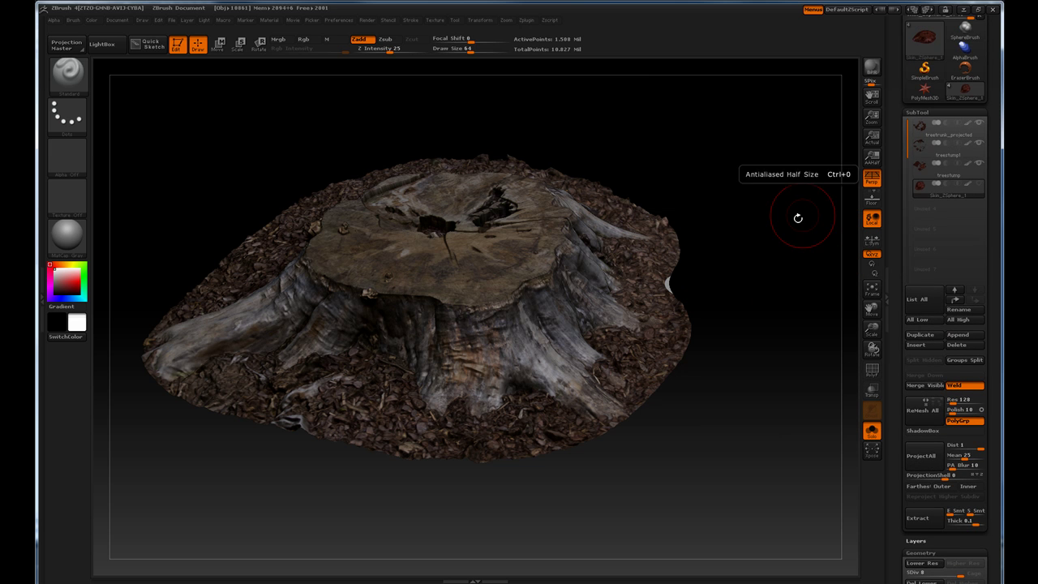
drag(798, 218, 843, 165)
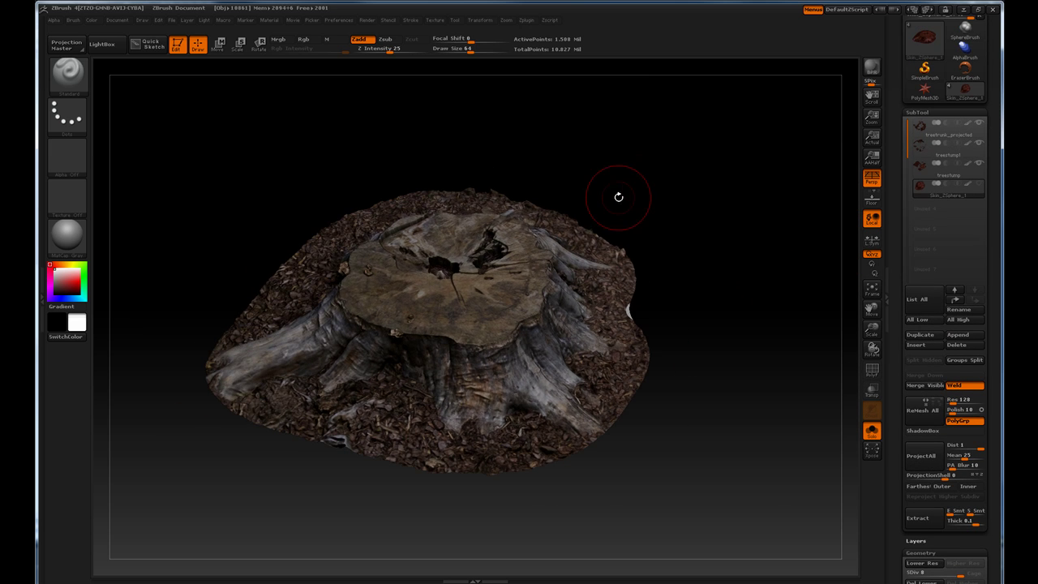
drag(617, 197, 724, 262)
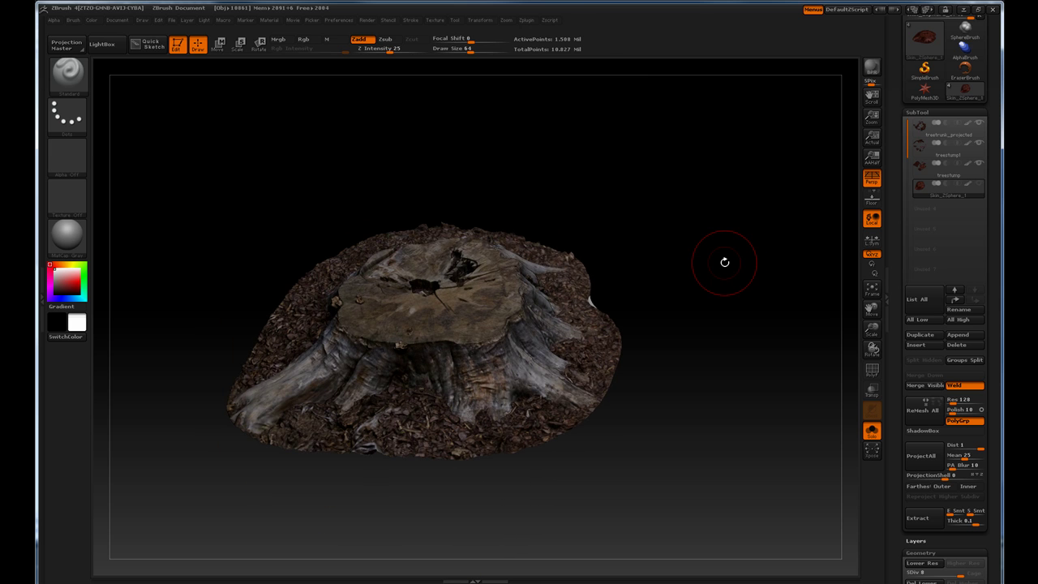
drag(725, 262, 758, 305)
mouse_move(959, 187)
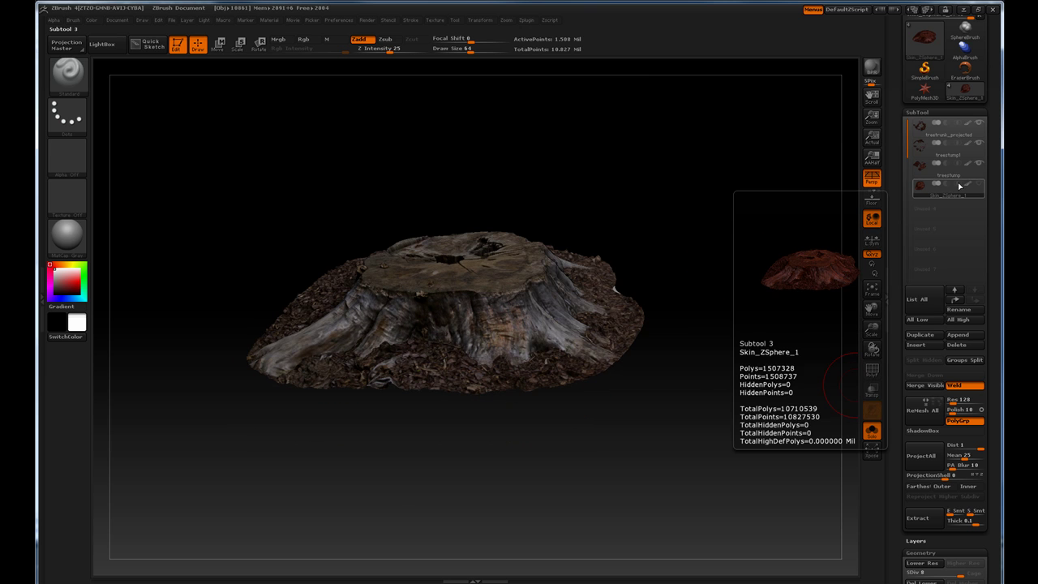
Examine the stump's polyframe at subdivision level 3, return to level 8, and view the textured surface without the polyframe
scroll(941, 485, down, 3)
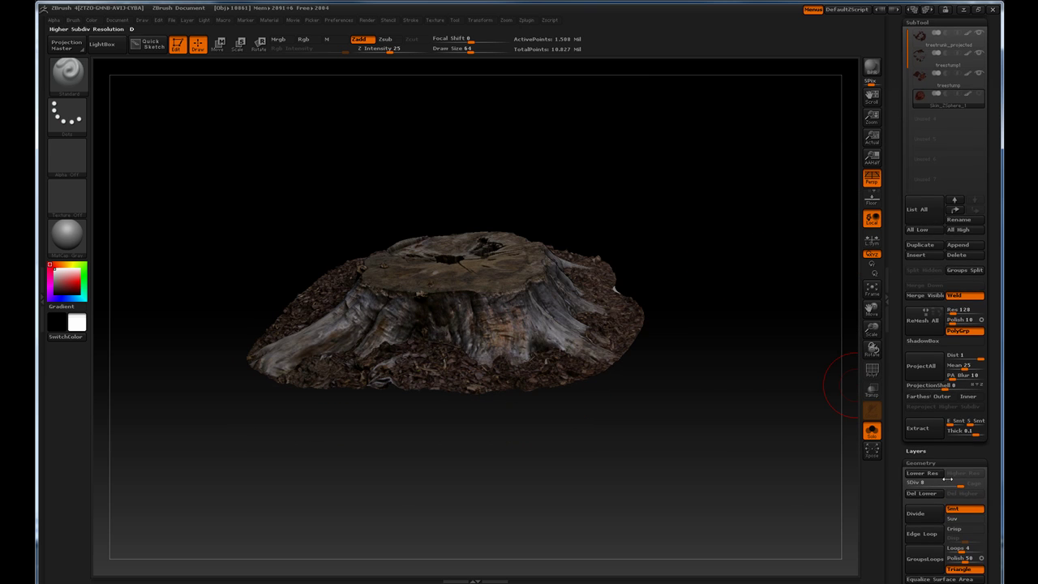
click(923, 485)
drag(756, 386, 762, 446)
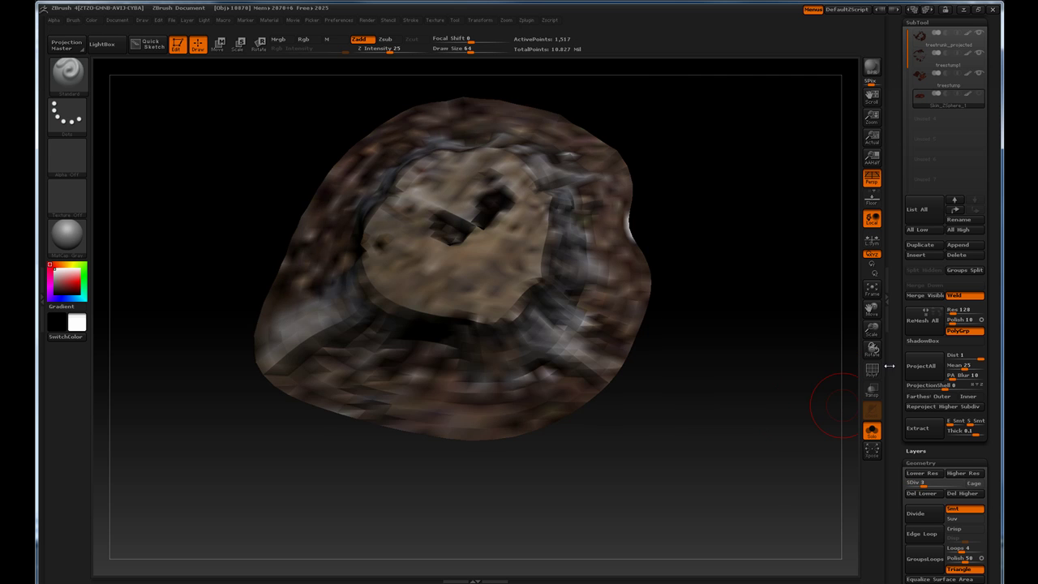
click(877, 372)
drag(713, 411, 843, 426)
click(961, 485)
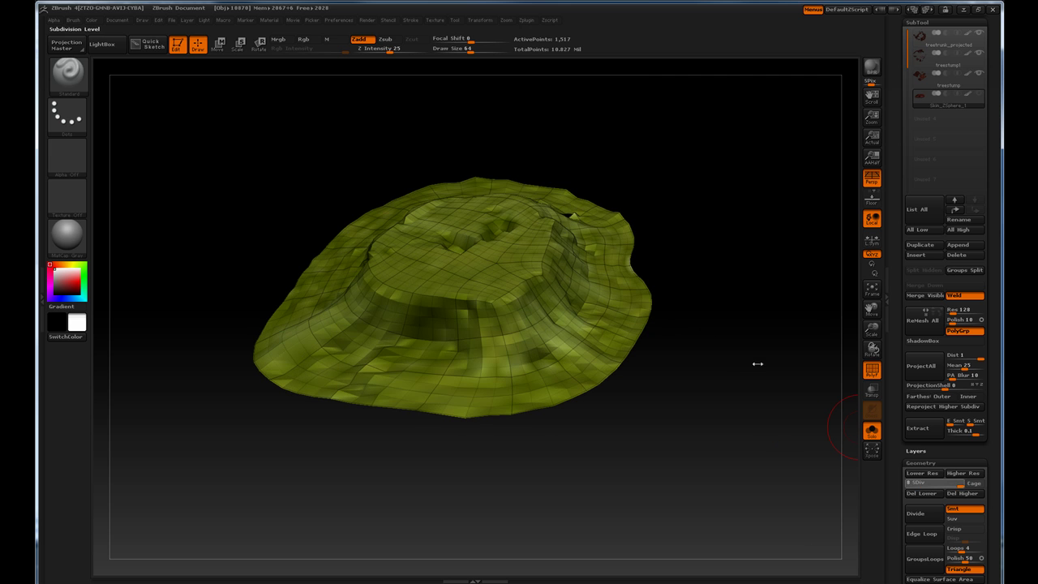
click(872, 369)
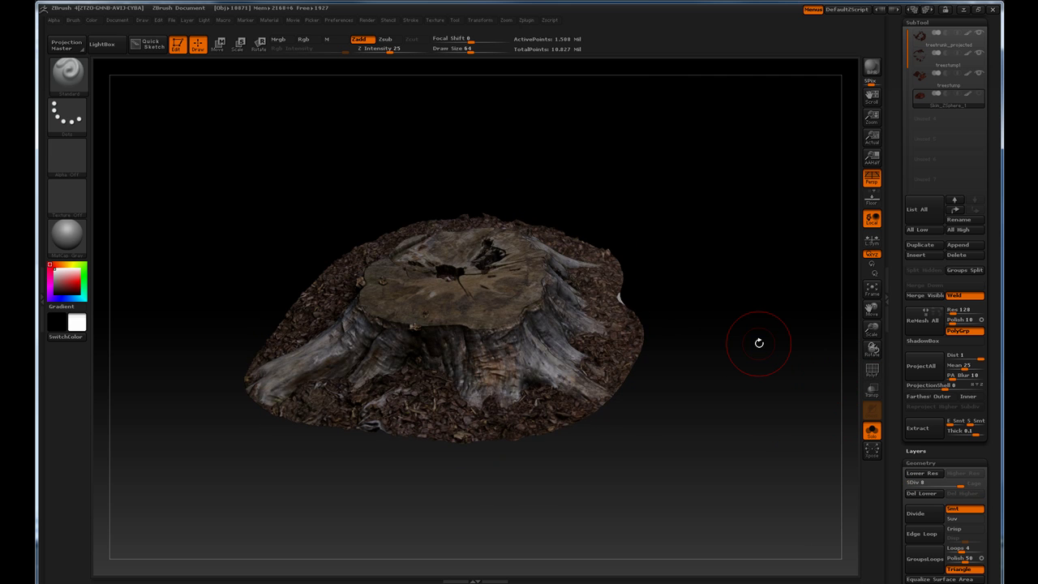
mouse_move(746, 327)
mouse_down()
mouse_move(758, 381)
mouse_move(732, 370)
mouse_up()
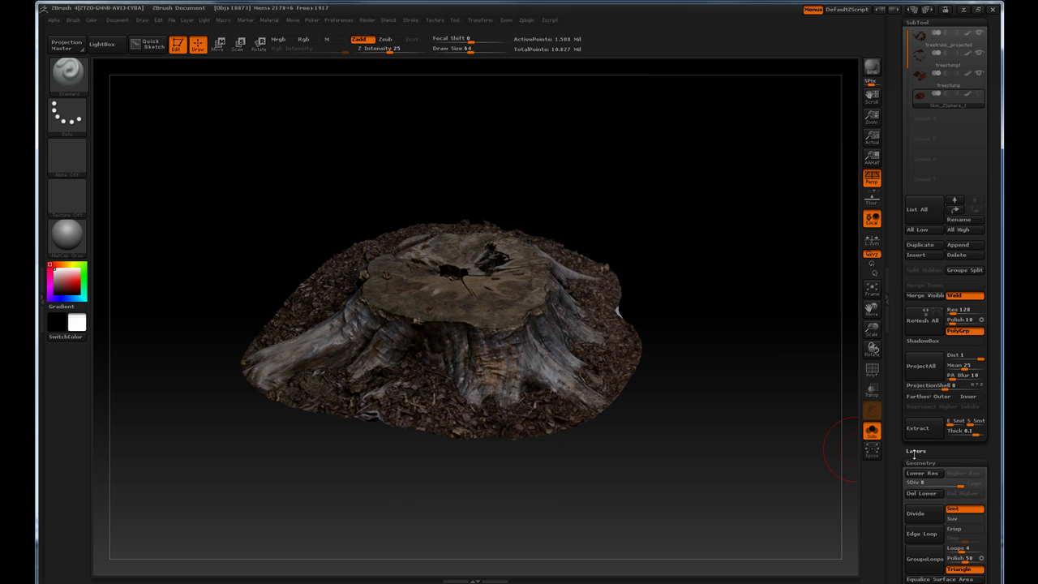
Lower the Skin_ZSphere_1 subtool to subdivision level 1 and unwrap its UVs with UV Master using Symmetry
scroll(903, 432, up, 2)
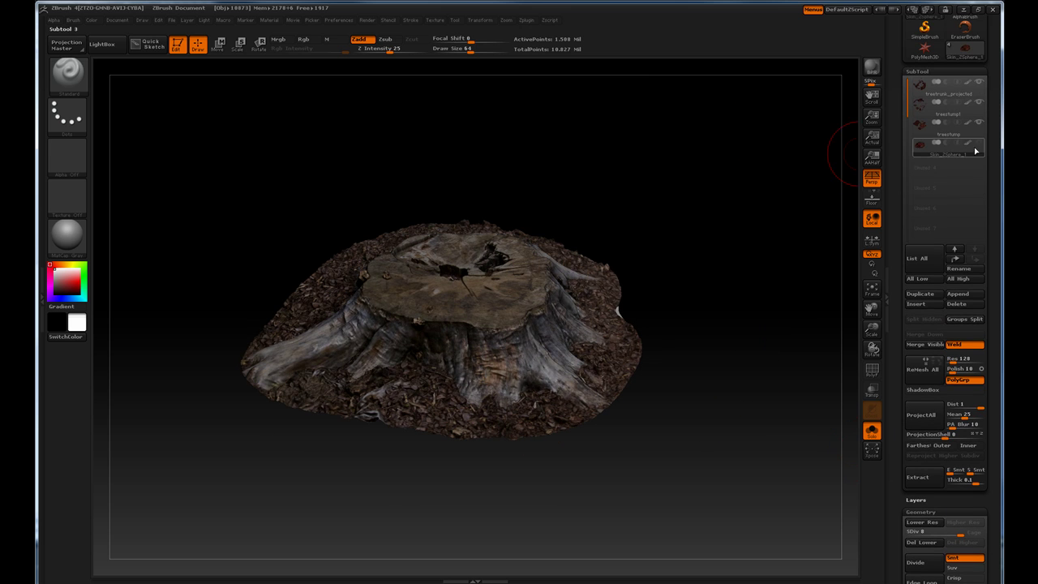
drag(899, 243, 900, 206)
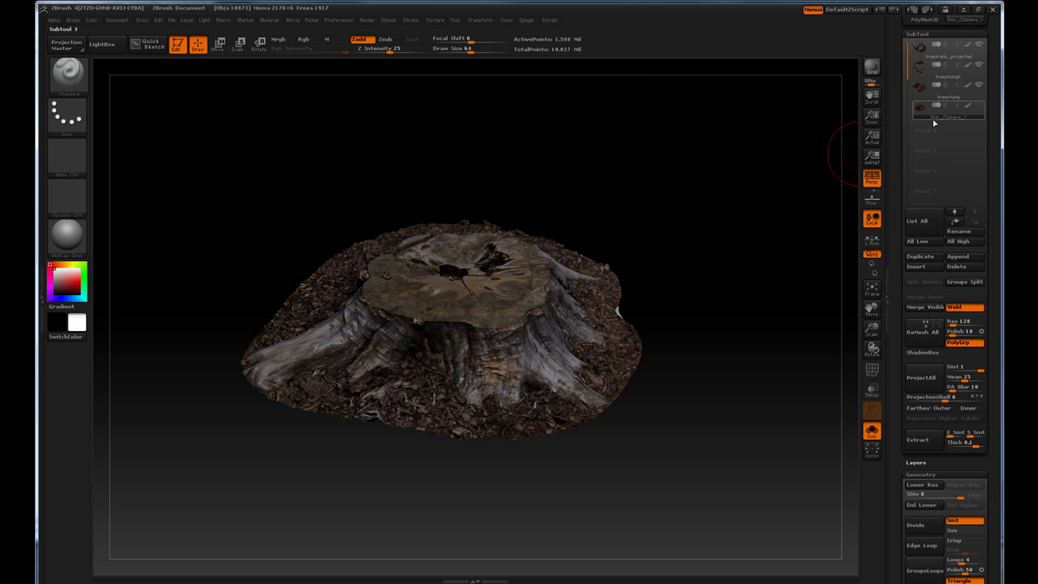
scroll(898, 160, down, 5)
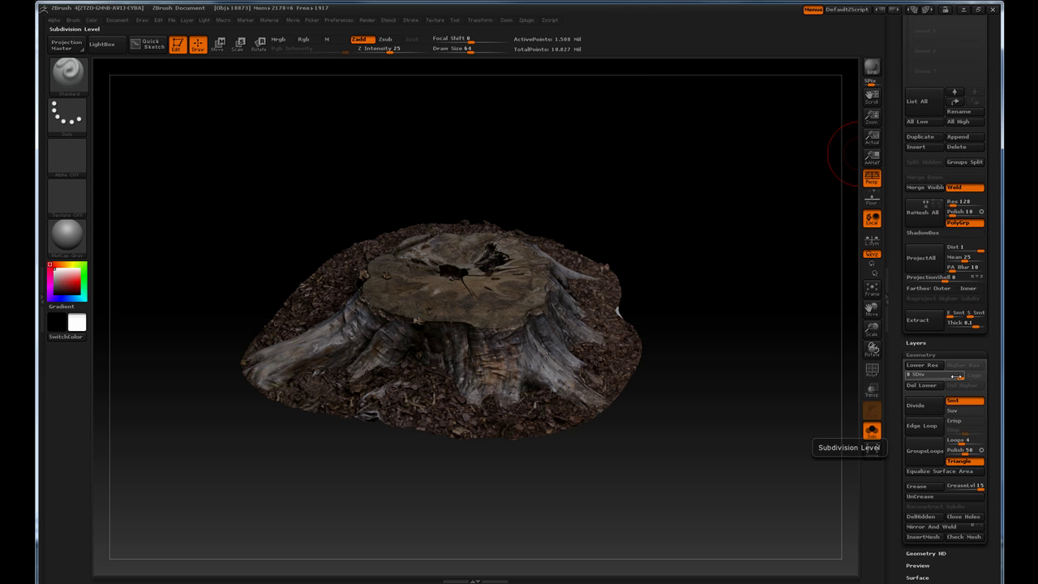
drag(958, 376, 908, 376)
click(525, 20)
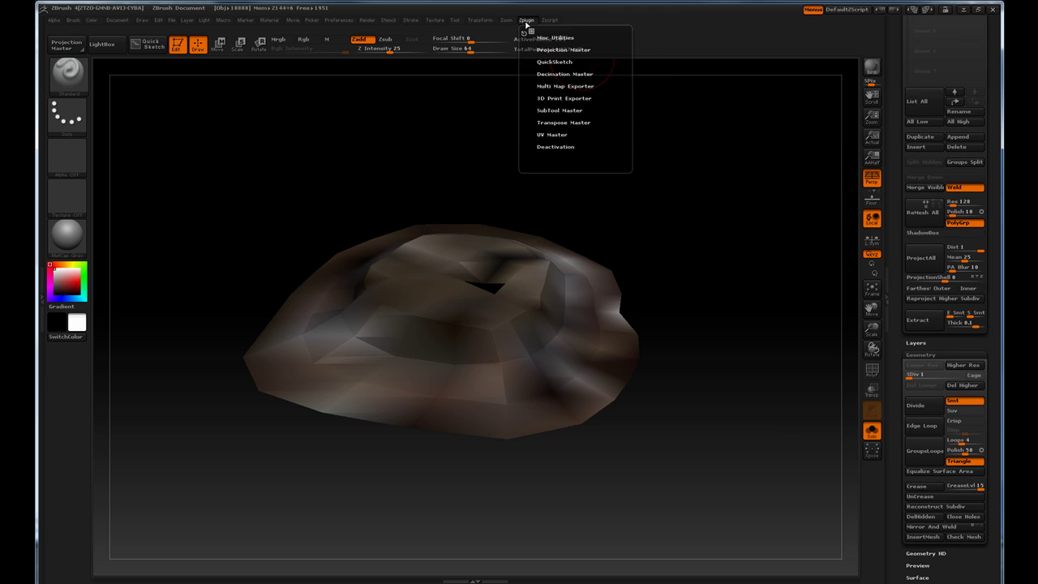
click(545, 134)
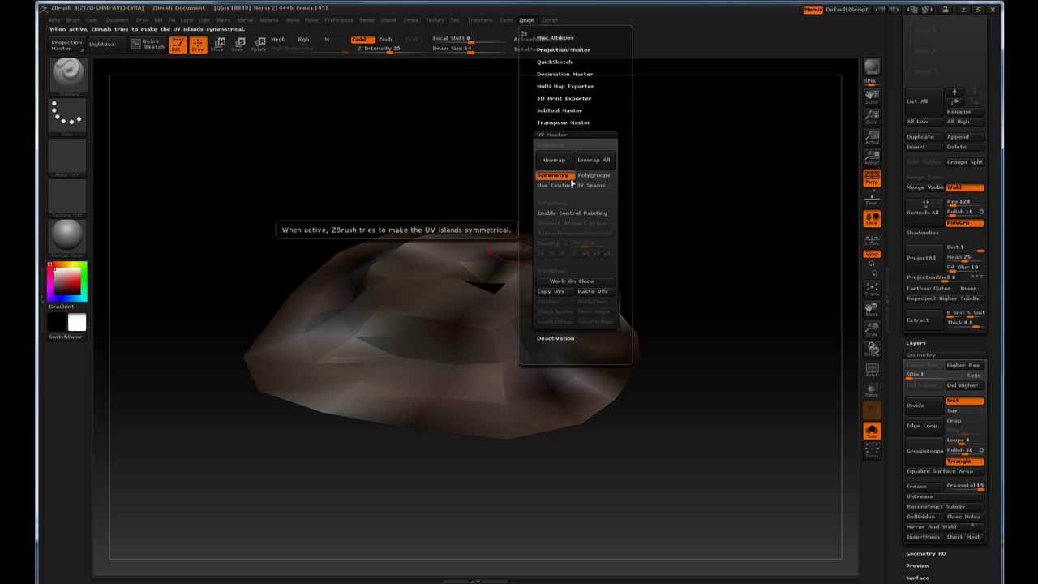
click(556, 159)
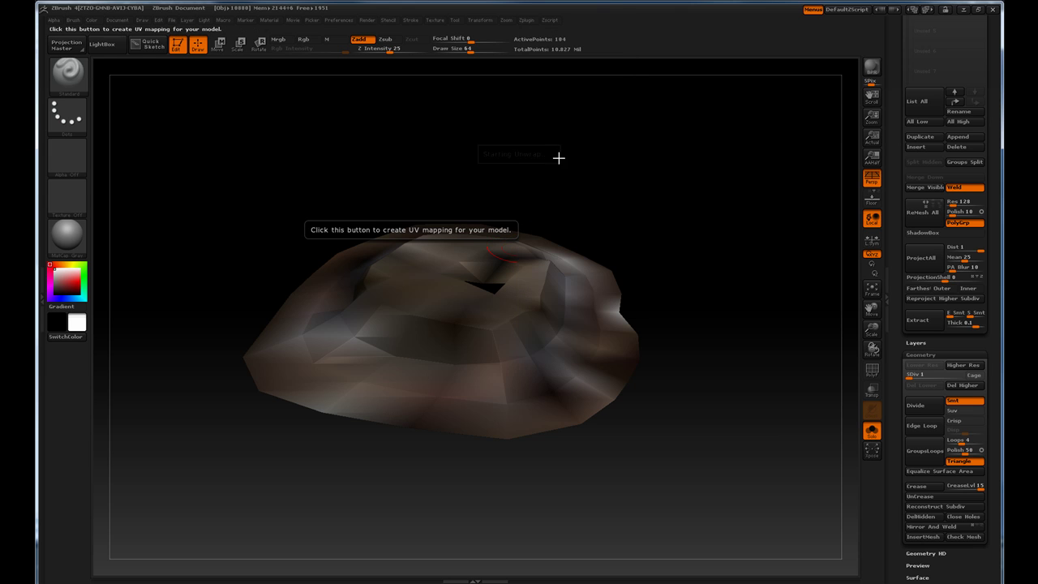
Return the stump to subdivision level 8 and create a new texture map from its polypaint
drag(911, 373, 967, 374)
drag(897, 446, 897, 349)
scroll(896, 347, down, 2)
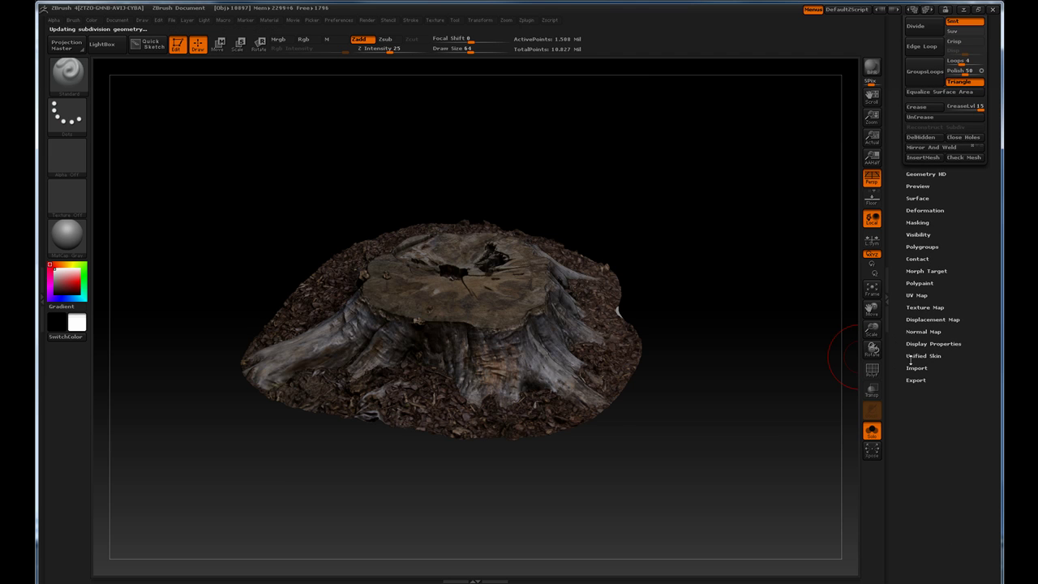
click(925, 307)
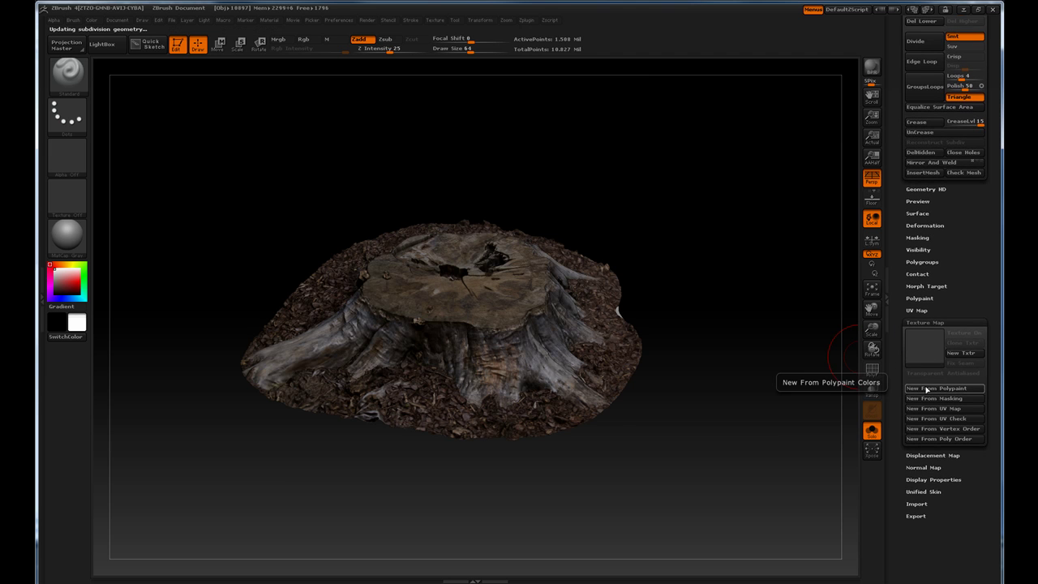
click(926, 389)
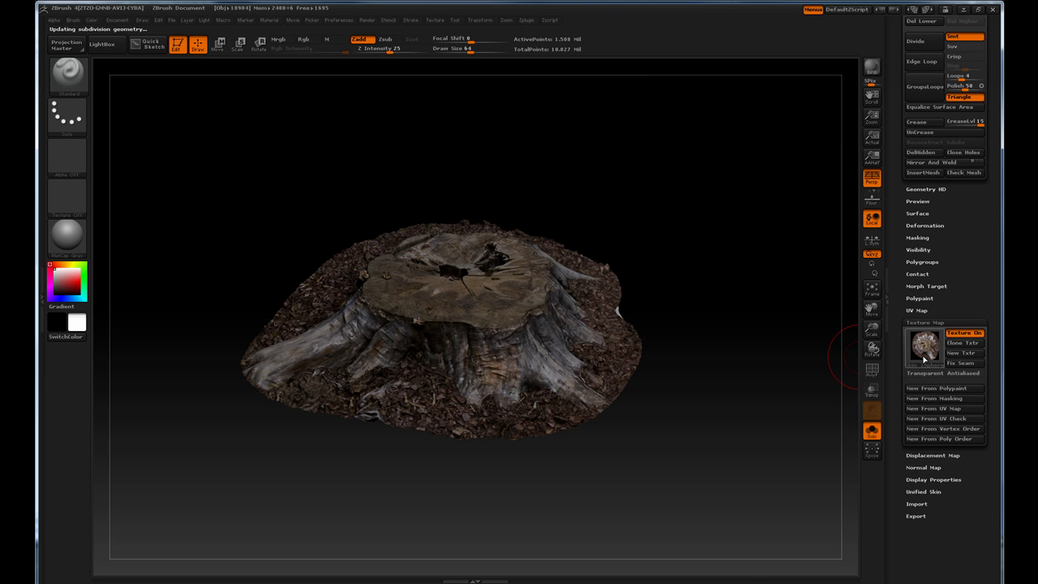
mouse_move(923, 359)
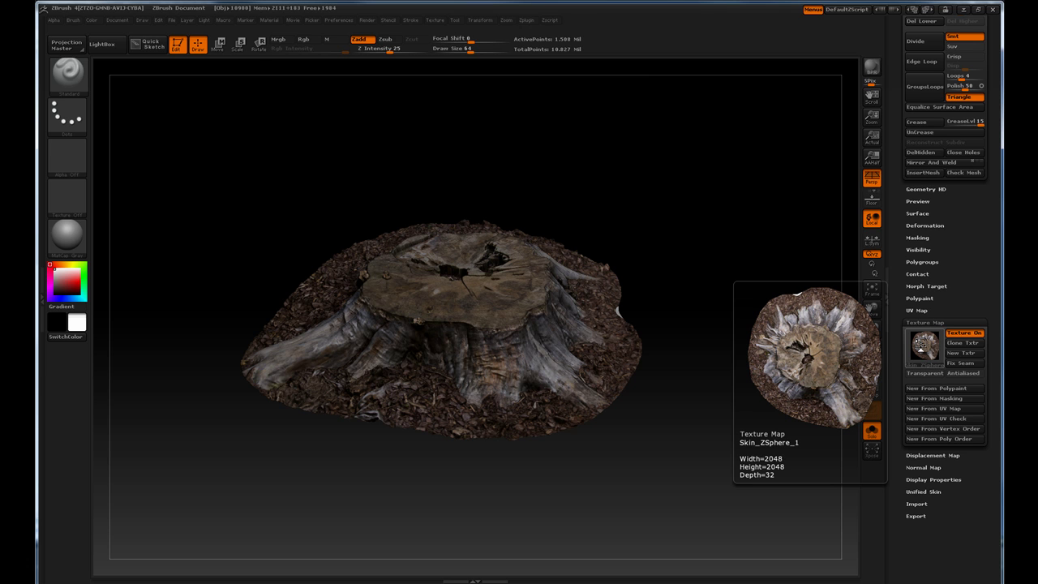
drag(695, 224, 727, 280)
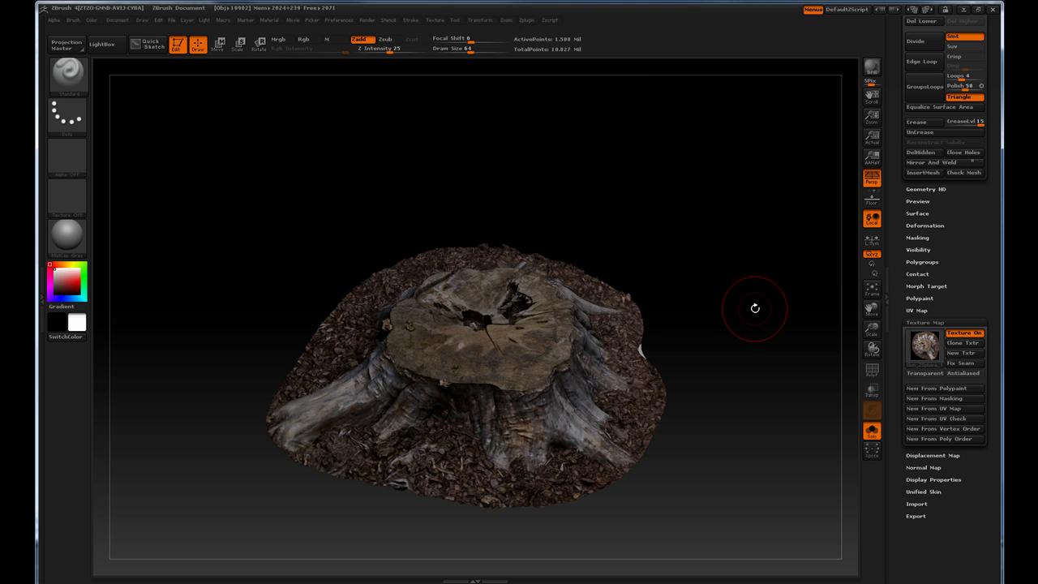
drag(754, 319, 763, 301)
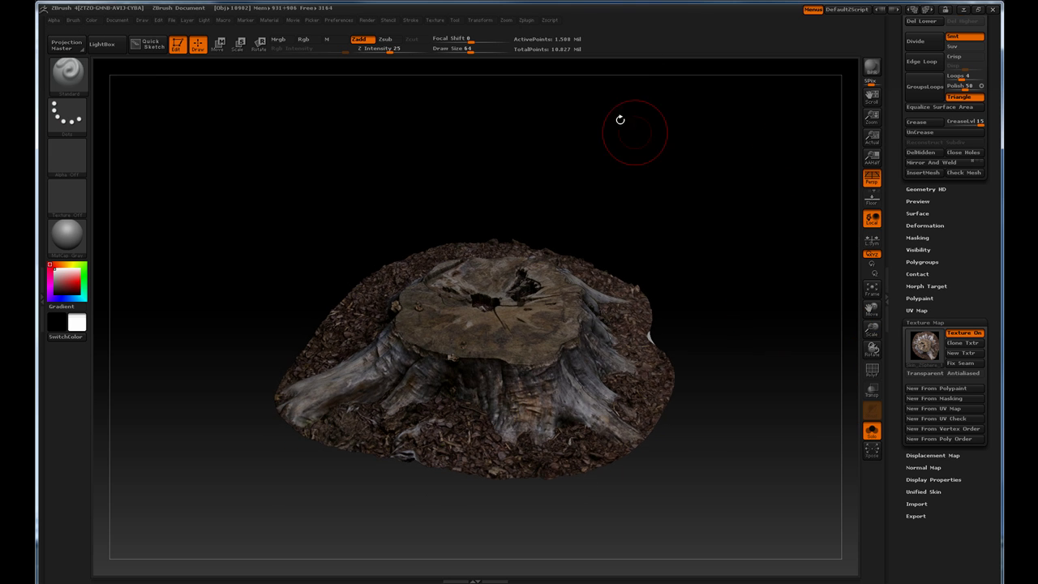
Pre-process the current stump subtool in Decimation Master with Keep UVs enabled
click(527, 19)
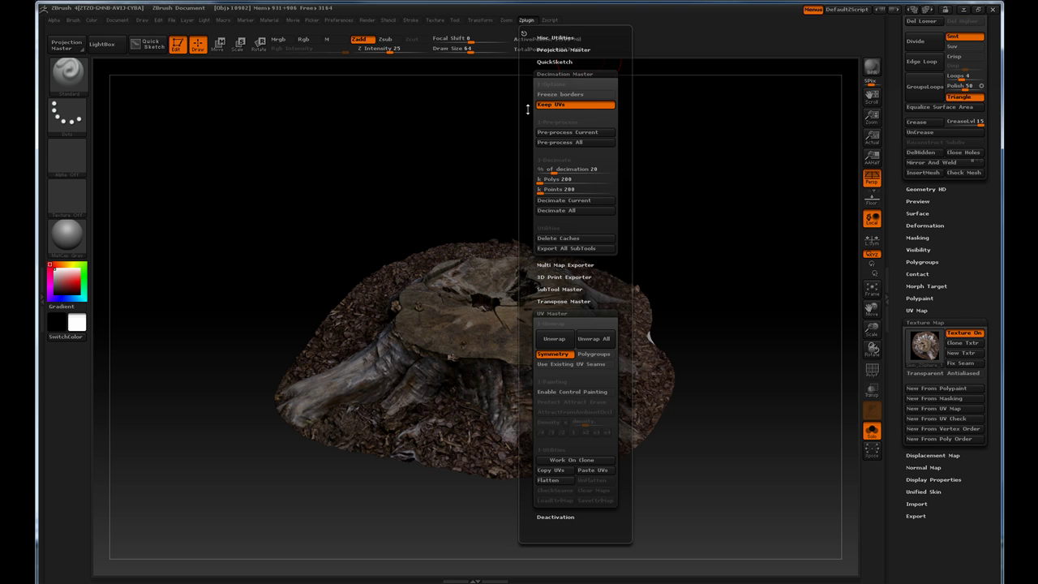
click(572, 73)
click(572, 73)
click(548, 106)
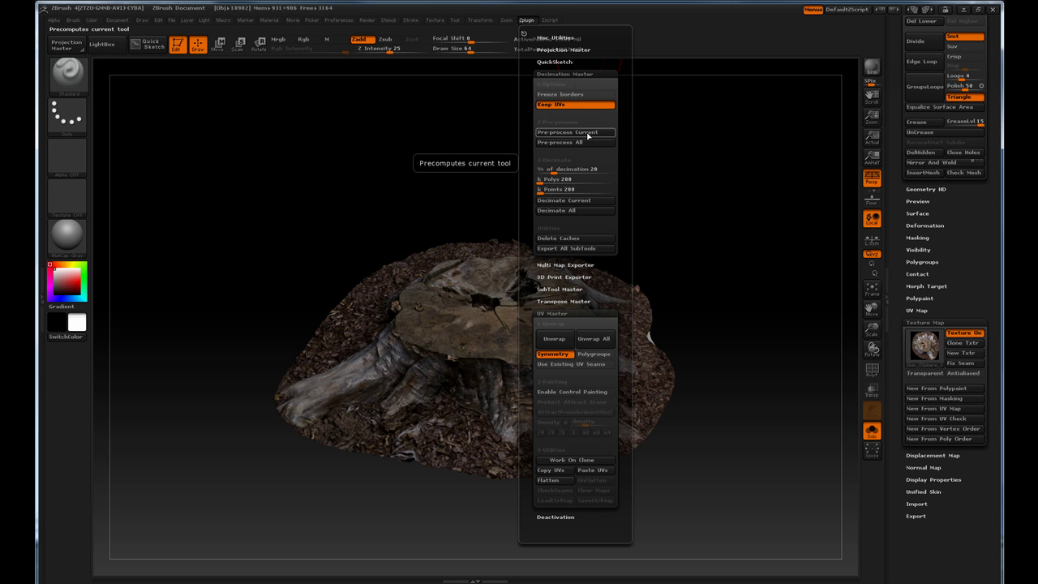
click(585, 137)
click(581, 134)
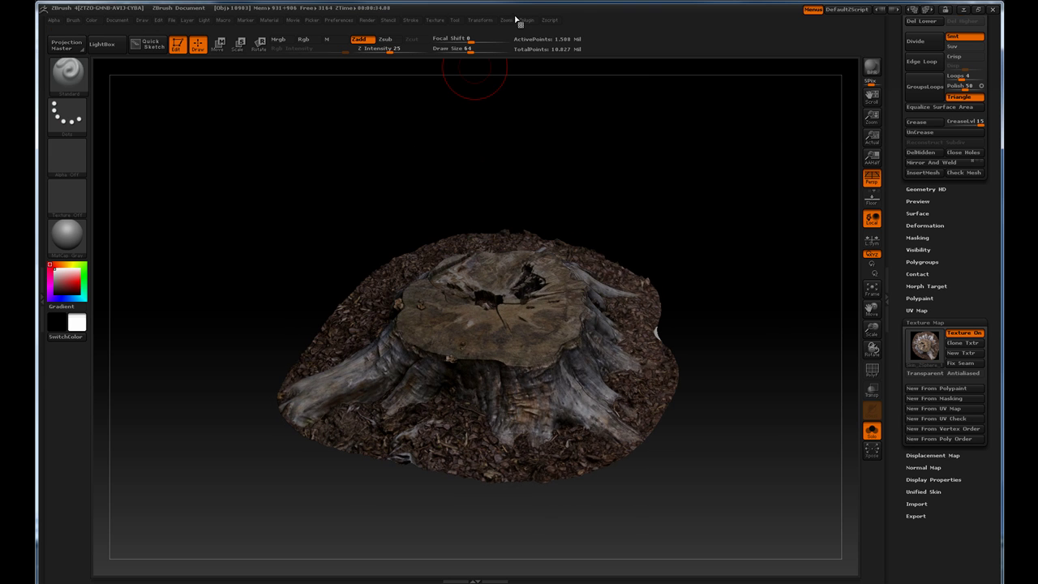
Decimate the current stump subtool to 1 k polys
click(528, 20)
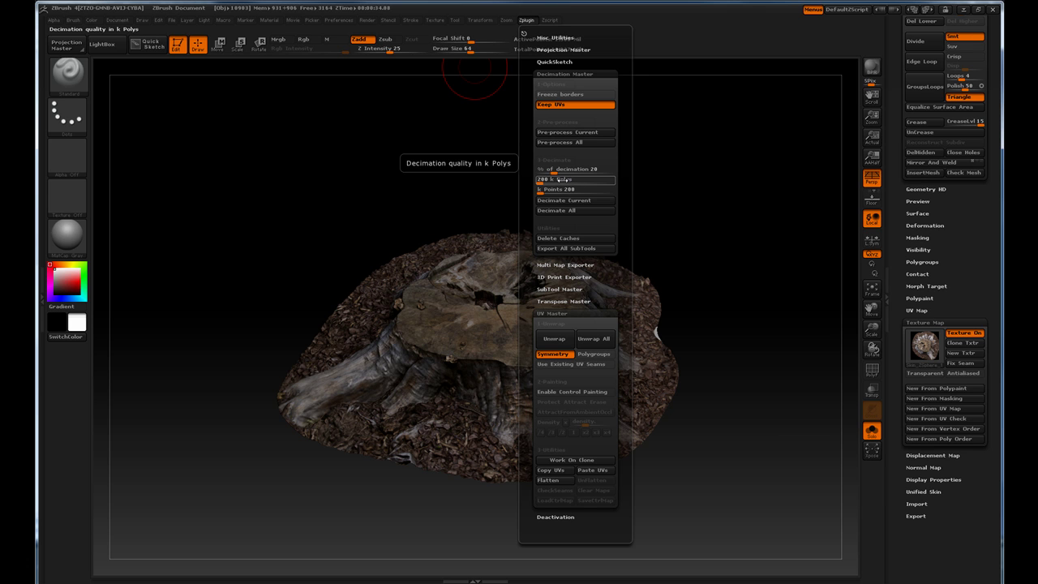
click(540, 180)
key(Return)
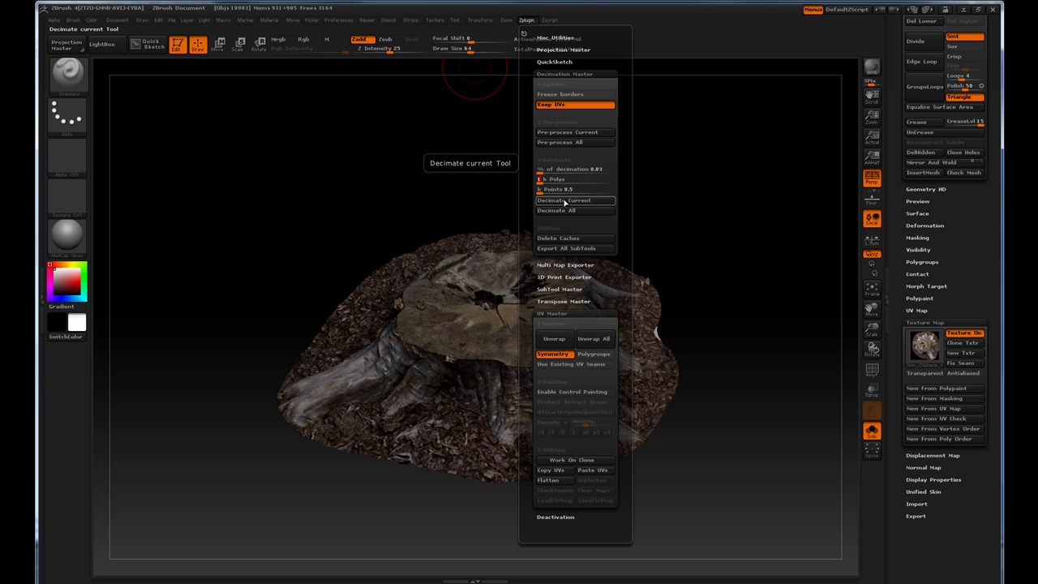
click(565, 201)
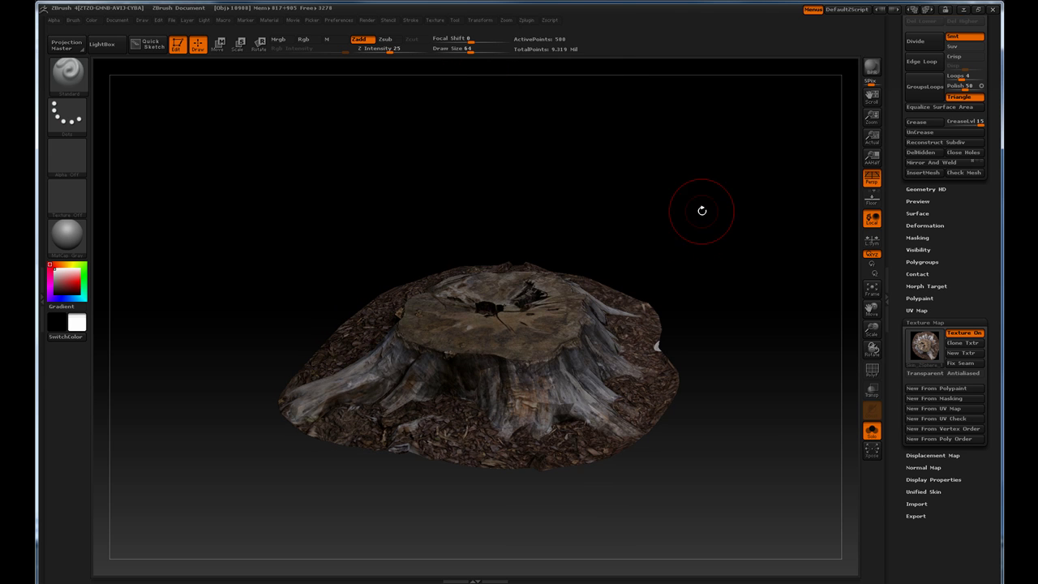
Show the polyframe and temporarily turn the texture off to inspect the decimated stump's triangles from several angles
click(871, 369)
drag(783, 297, 786, 320)
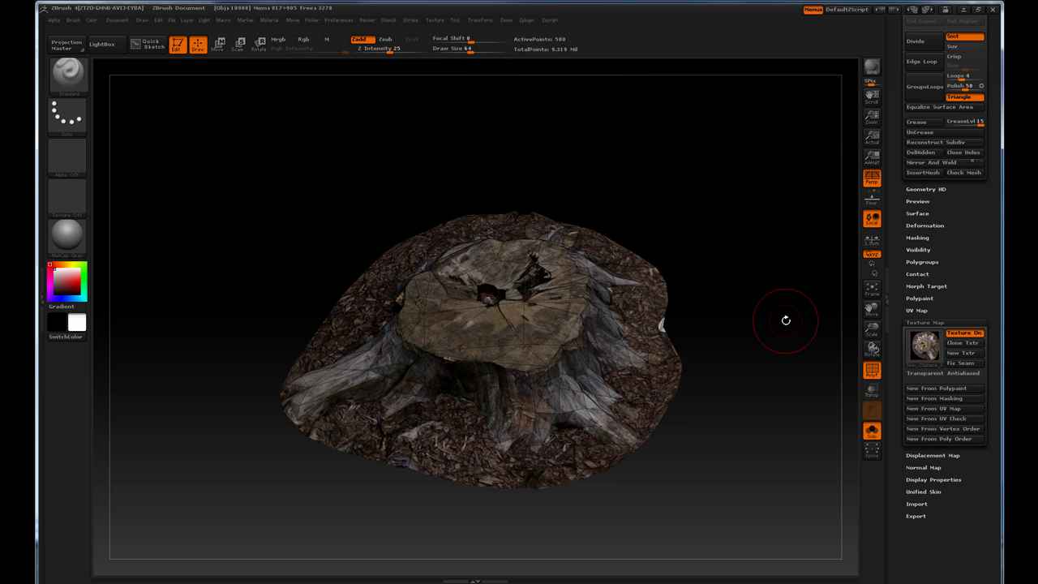
click(963, 333)
mouse_move(783, 289)
mouse_down()
mouse_move(787, 252)
mouse_move(788, 308)
mouse_up()
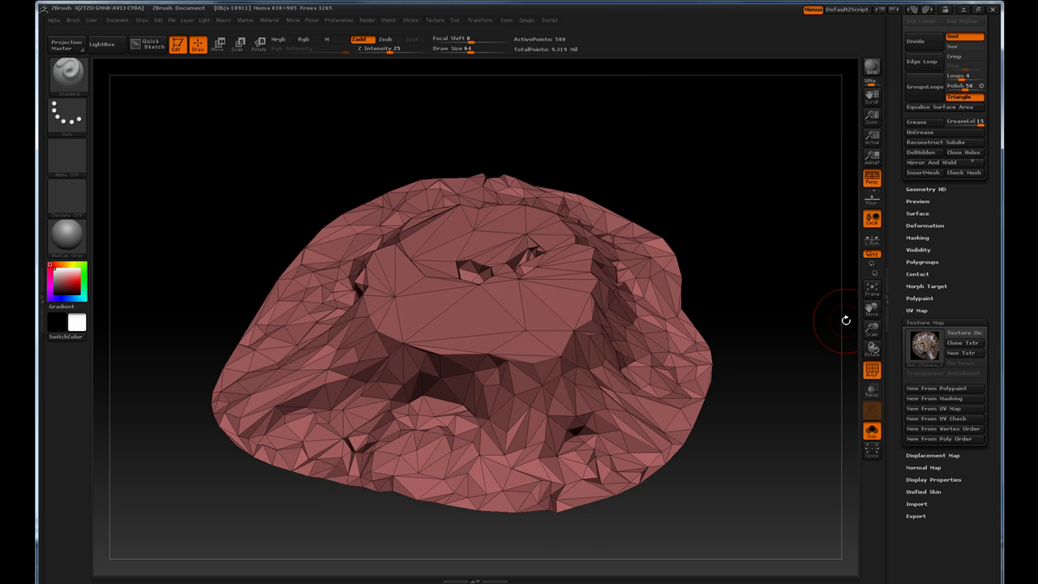
drag(843, 308, 822, 326)
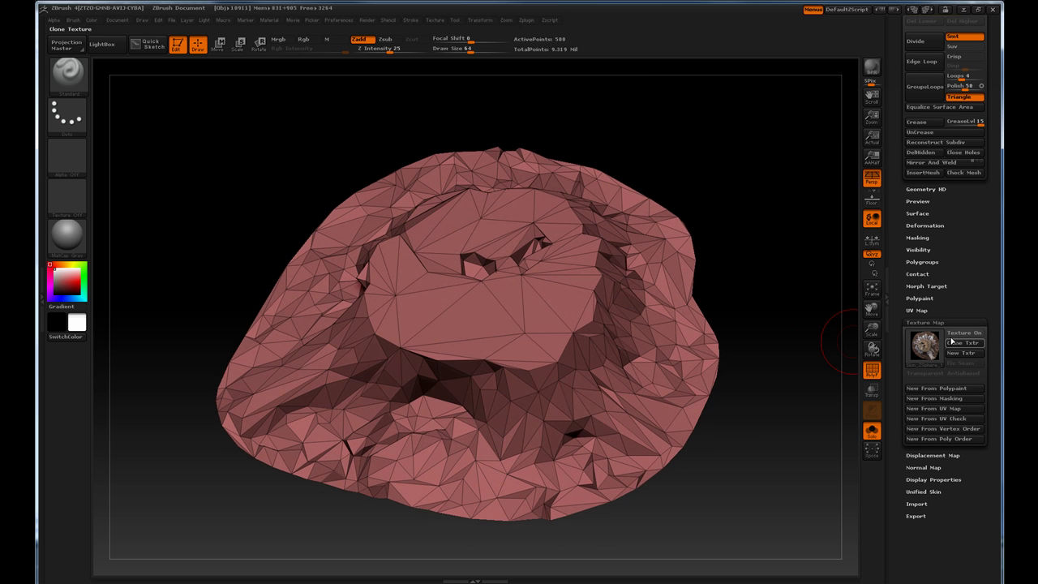
click(964, 332)
drag(789, 399, 664, 299)
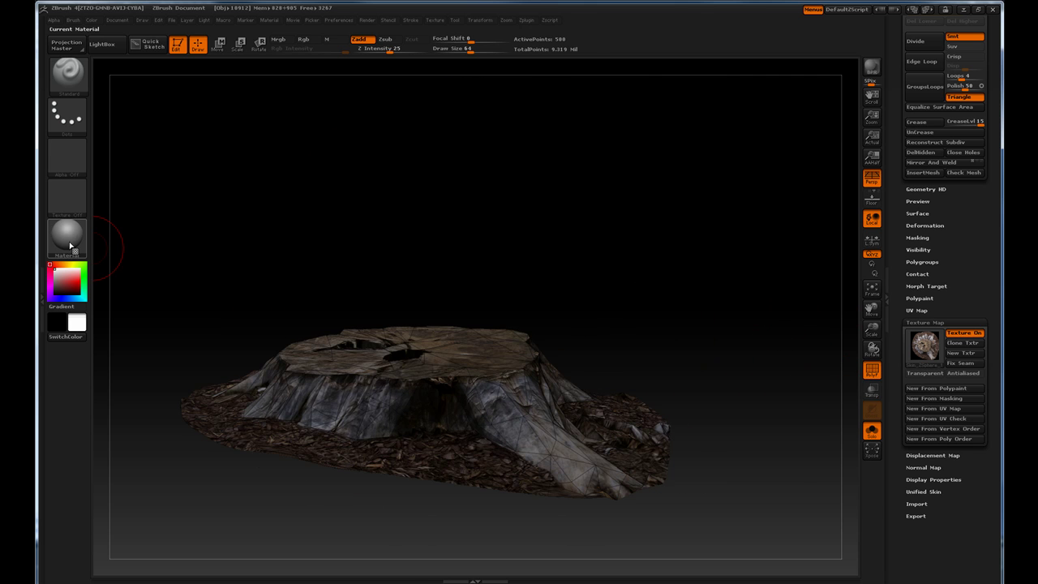
Apply the Flat Color material to the textured, decimated stump
click(67, 235)
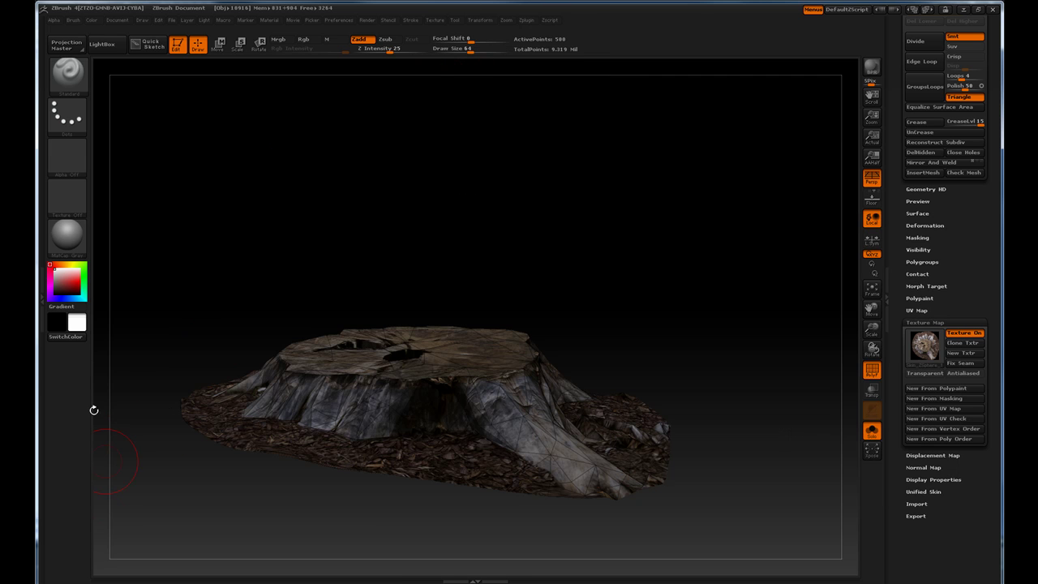
click(68, 235)
click(120, 504)
drag(783, 255, 836, 344)
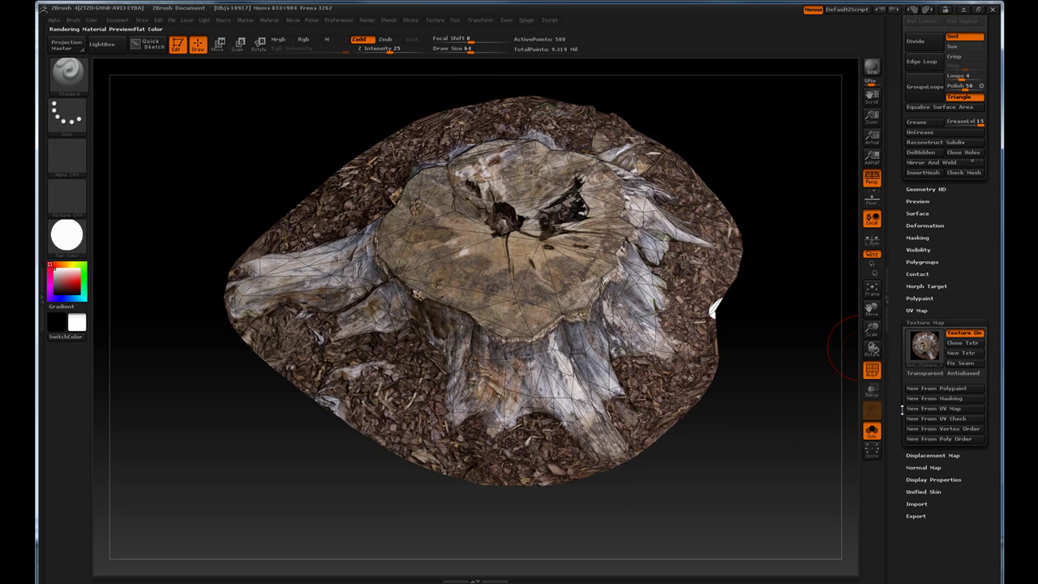
Compare the flat-colored, decimated stump with and without the polyframe from several angles
click(871, 370)
drag(796, 240, 804, 302)
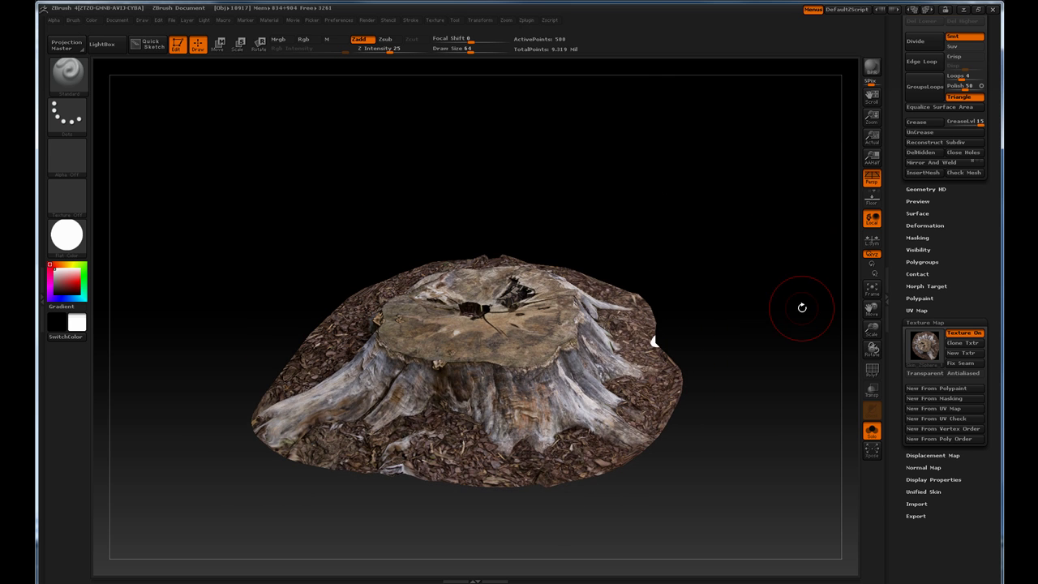
drag(738, 427, 758, 410)
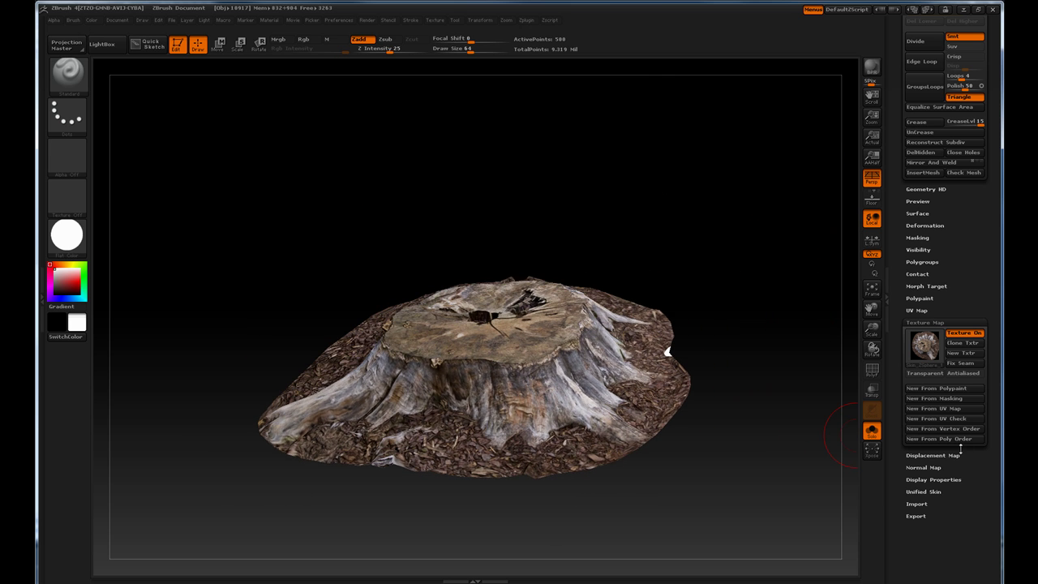
click(871, 369)
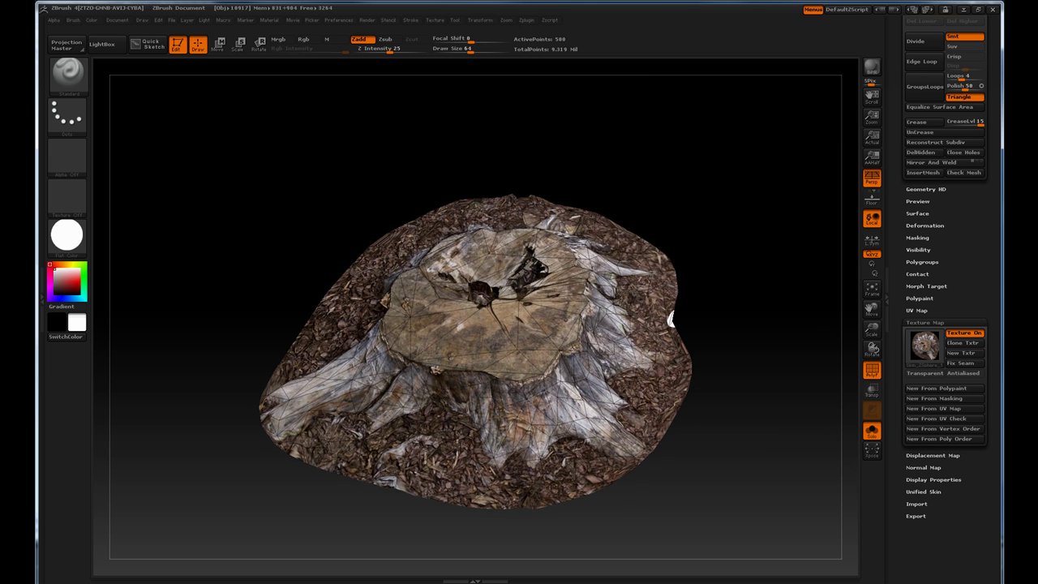
drag(709, 259, 692, 202)
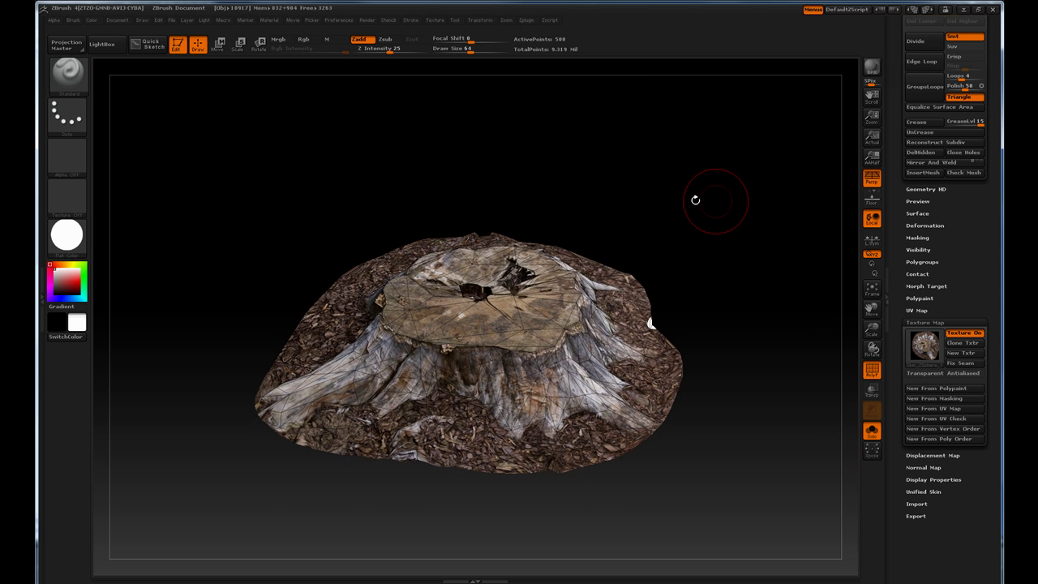
Decimate the current stump subtool to 10 k polys, keeping its UVs
click(529, 20)
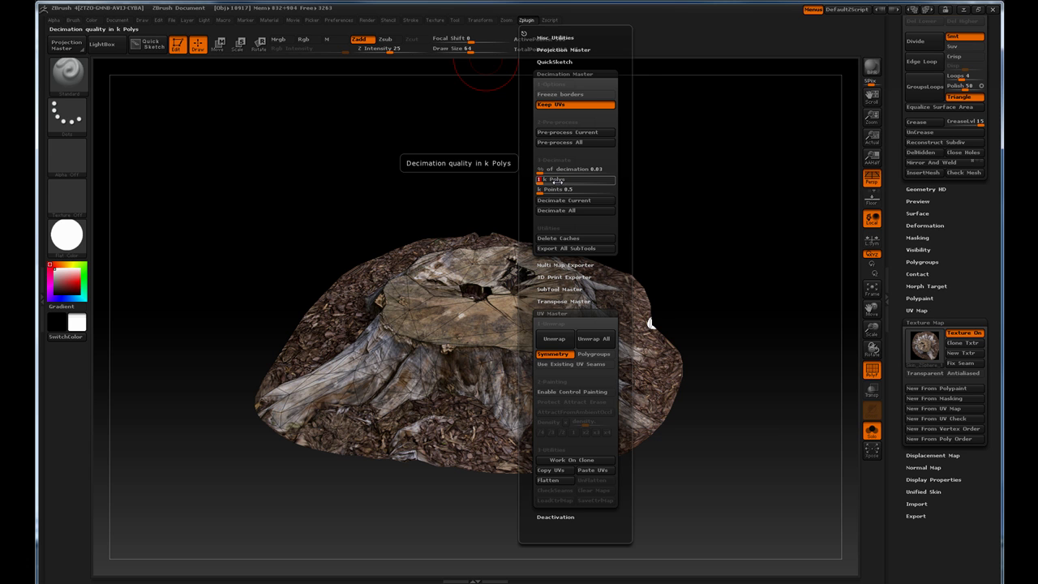
text(0)
key(Return)
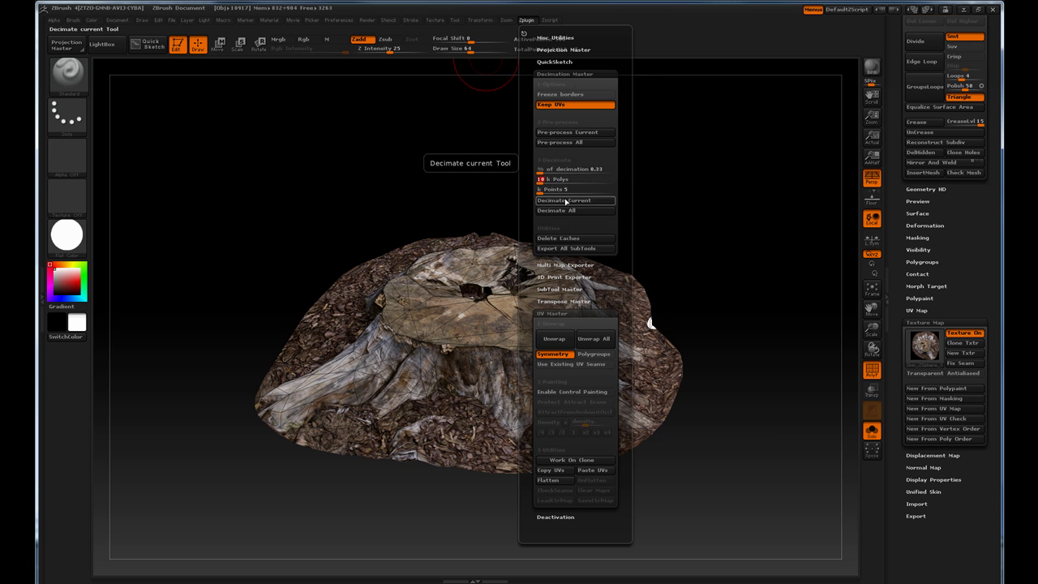
click(566, 200)
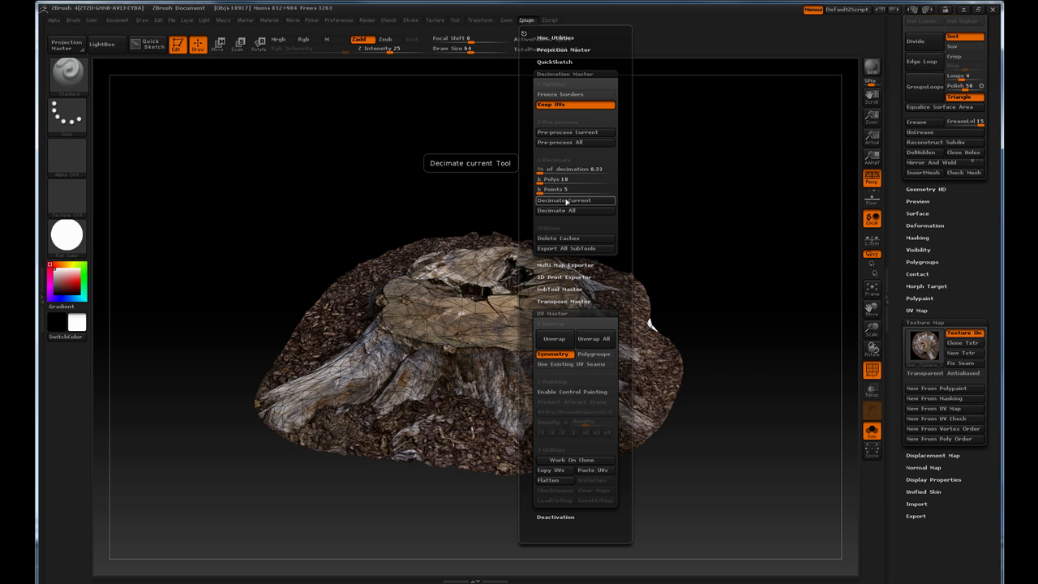
Inspect the decimated stump's triangles from several angles with the texture temporarily off and back on
drag(756, 329, 750, 348)
click(971, 336)
mouse_move(754, 243)
mouse_down()
mouse_move(773, 257)
mouse_move(749, 234)
mouse_up()
click(964, 332)
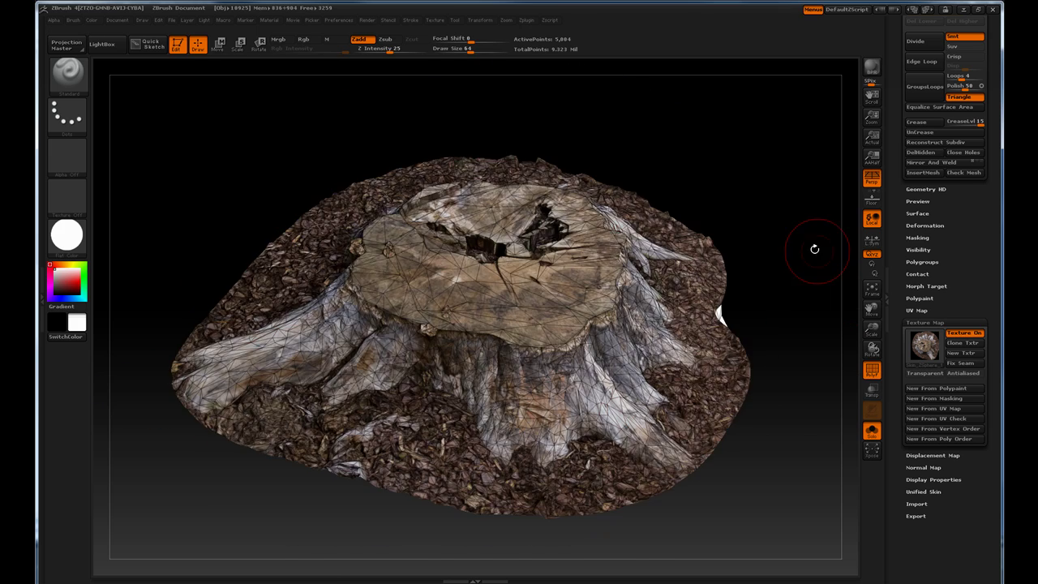
mouse_move(814, 249)
mouse_down()
mouse_move(771, 190)
mouse_move(721, 196)
mouse_move(711, 261)
mouse_move(706, 239)
mouse_move(729, 238)
mouse_move(730, 311)
mouse_move(721, 235)
mouse_move(818, 323)
mouse_up()
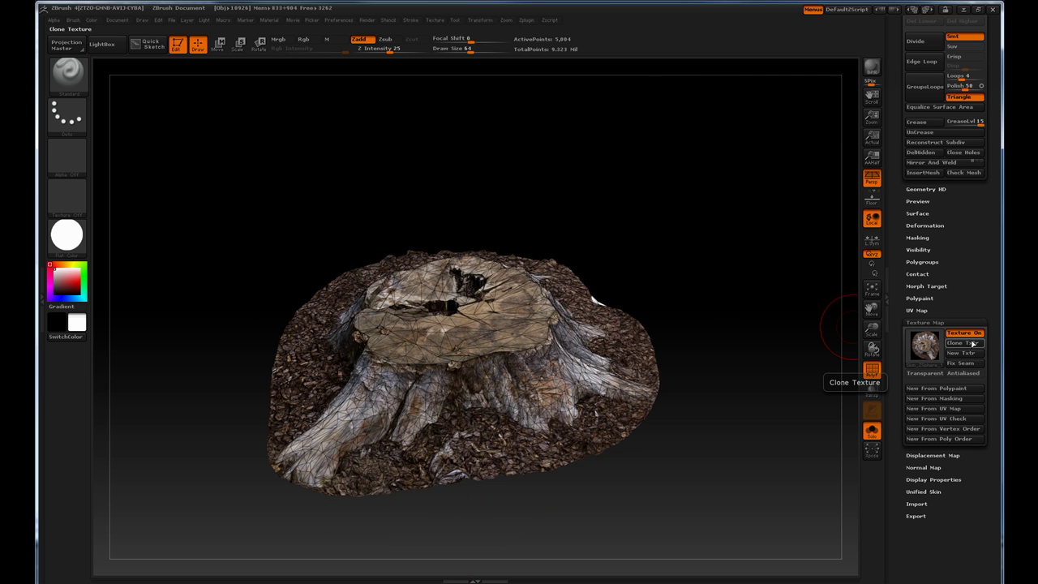
Clone the stump's texture map into the texture palette, and locate the texture and tool export commands
click(964, 343)
click(435, 19)
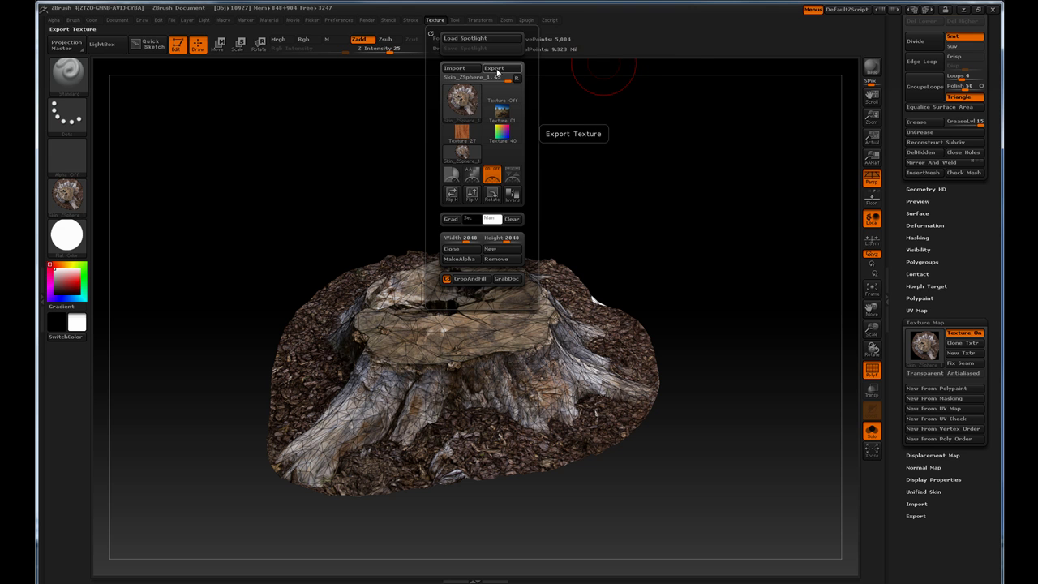
drag(890, 152, 902, 341)
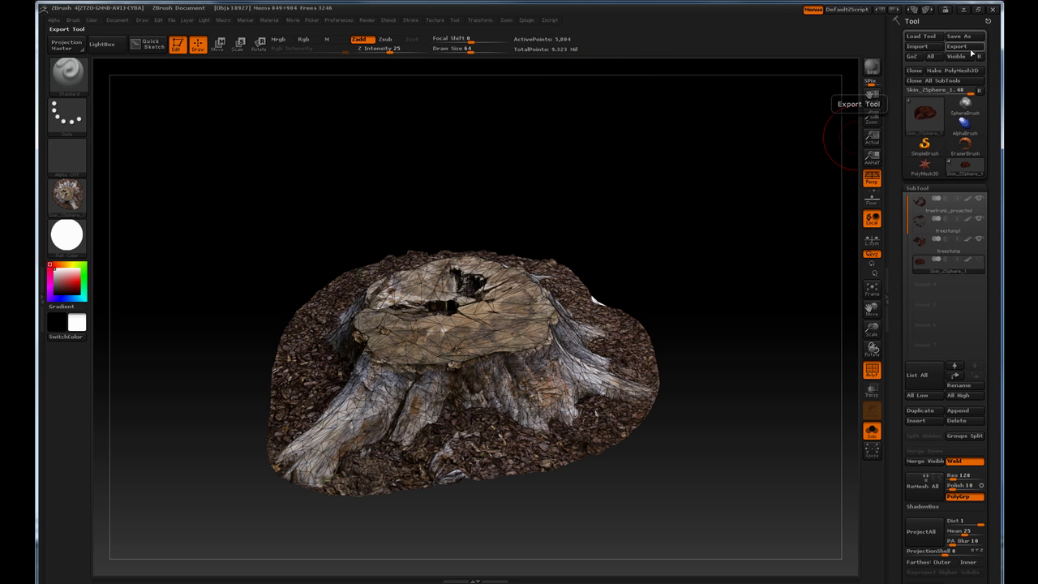
Switch to the stonewall scan and examine its textured surface up close from several angles
drag(750, 296, 610, 216)
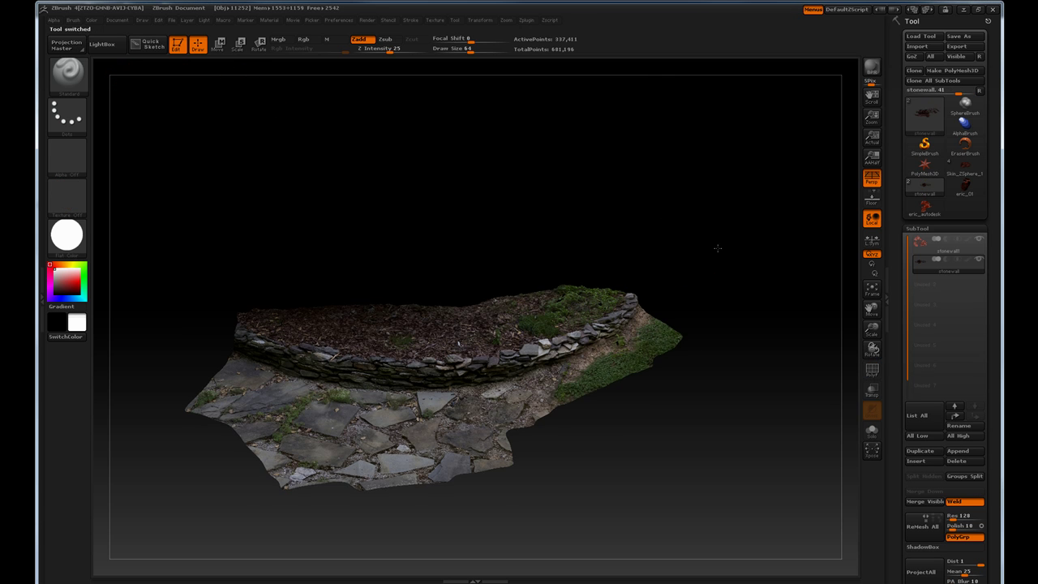
drag(718, 248, 545, 133)
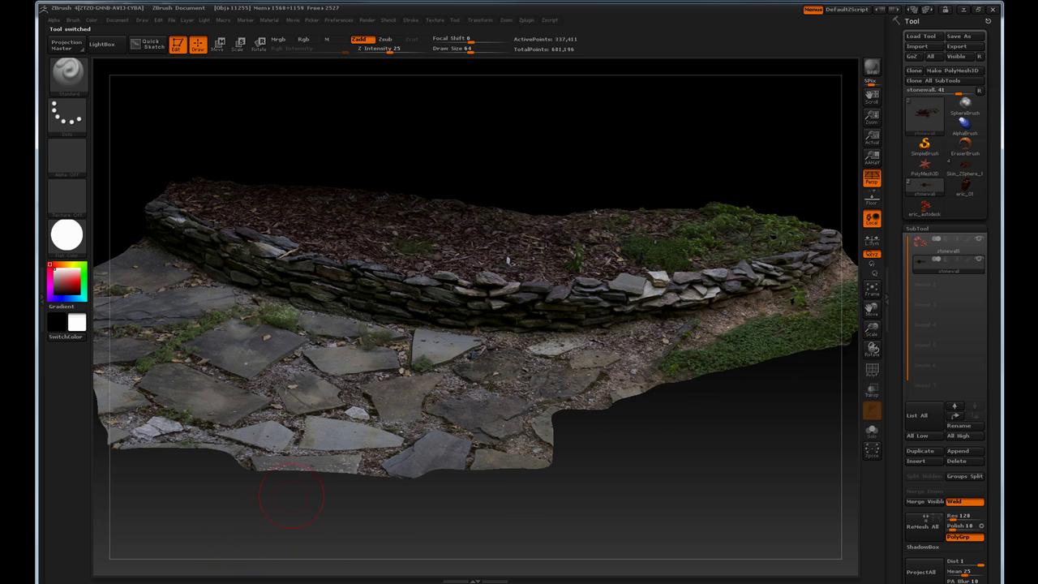
drag(805, 142, 630, 195)
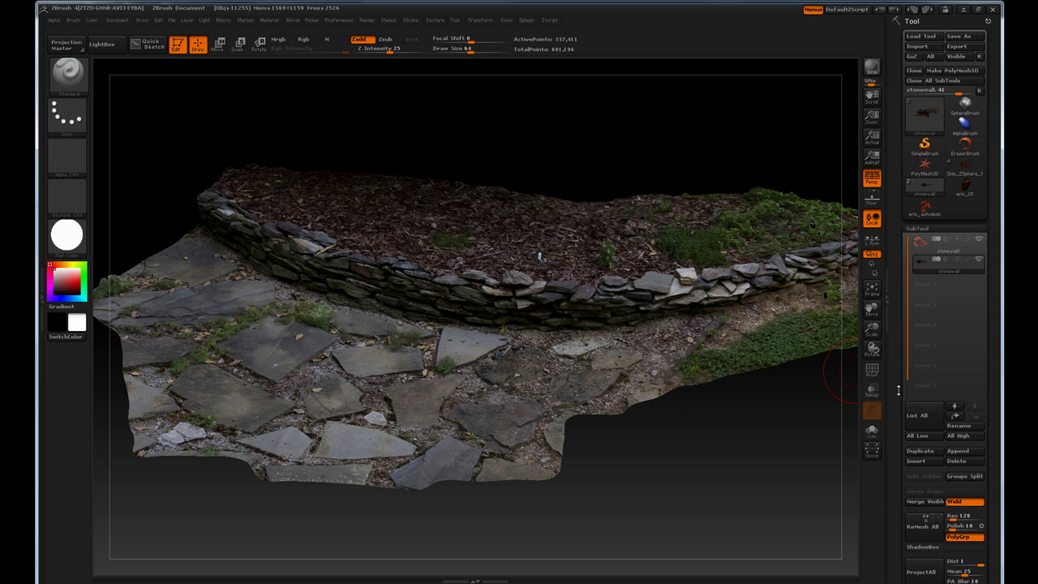
Turn the stone wall's texture off and examine its sculpted geometry with the MatCap Gray material
drag(898, 390, 902, 240)
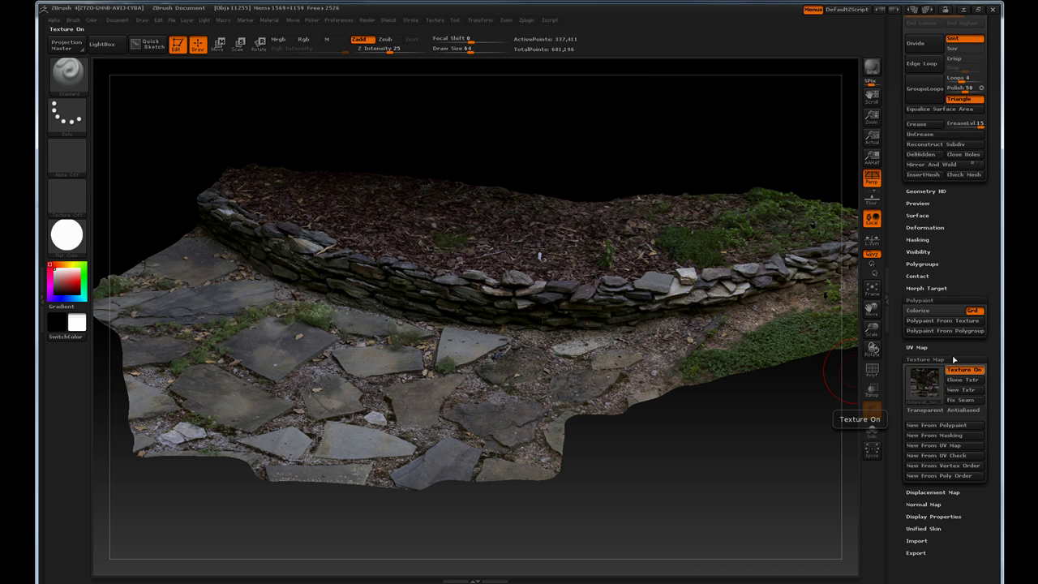
click(956, 368)
scroll(924, 261, up, 10)
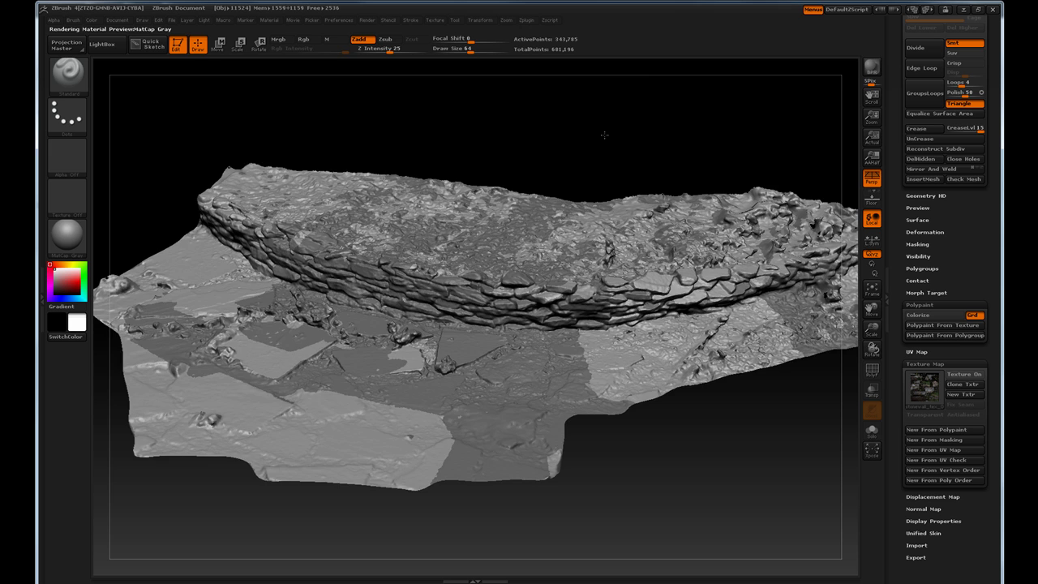
drag(600, 132, 571, 152)
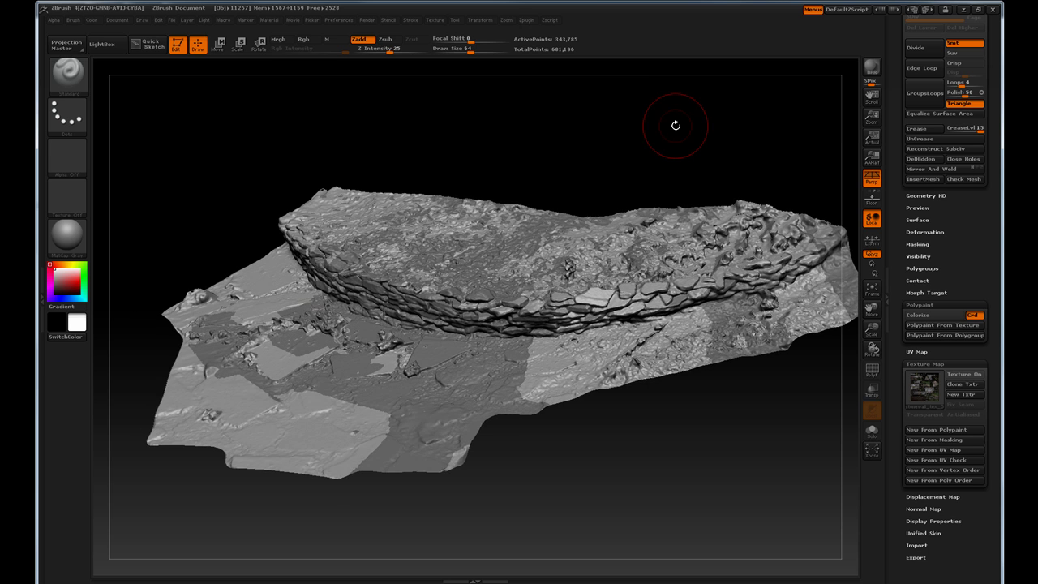
drag(676, 125, 654, 126)
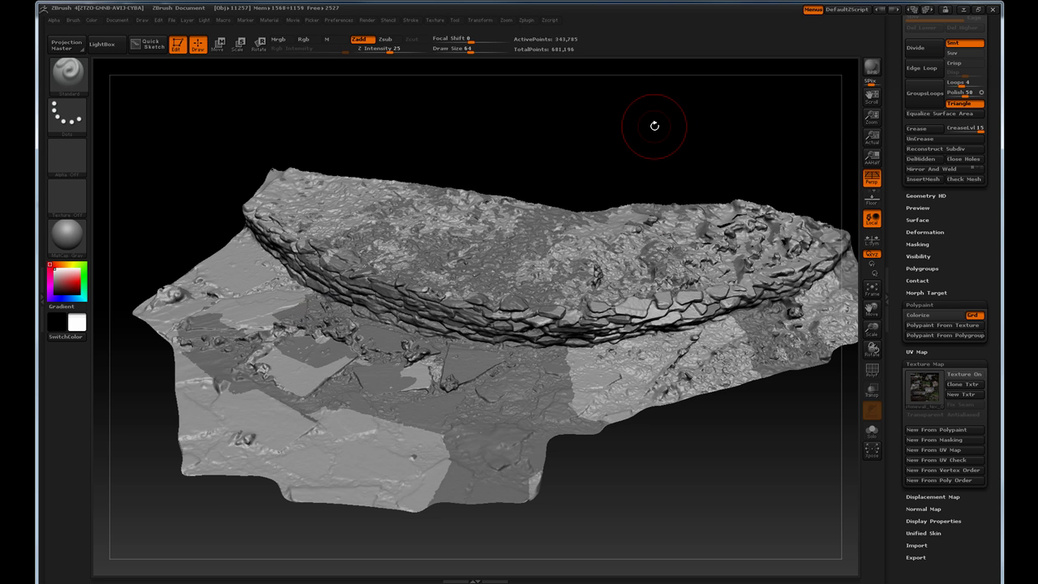
drag(655, 125, 795, 134)
Switch from the stone wall to the scanned head tool and frame it in the view
drag(903, 121, 900, 226)
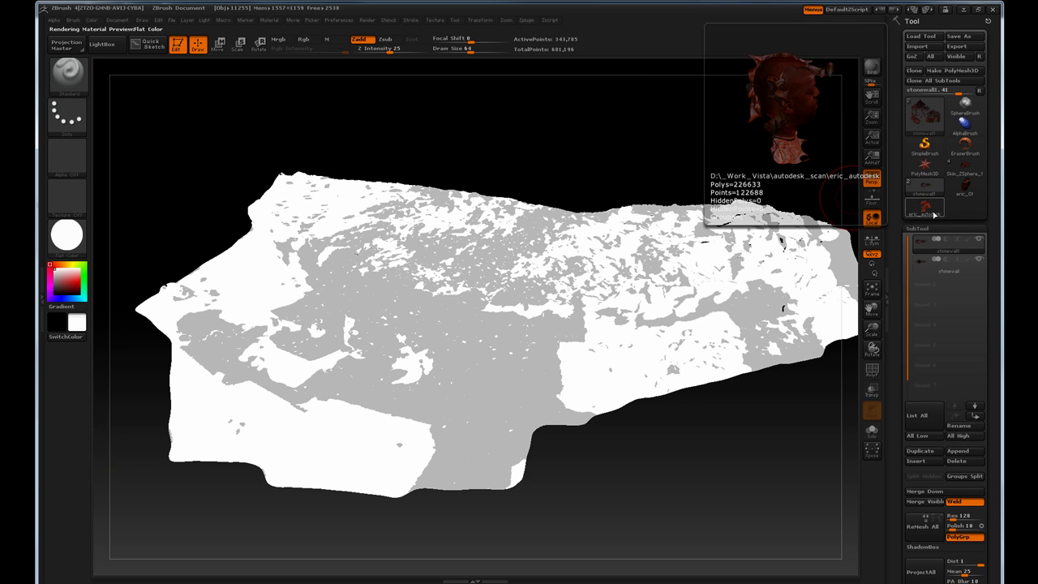
click(930, 212)
key(f)
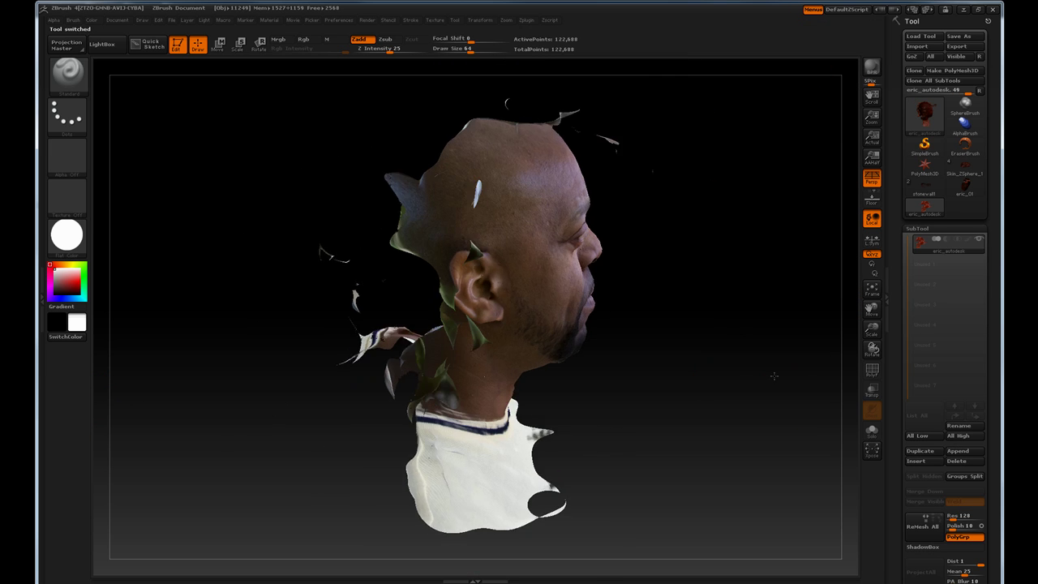
Examine the textured head scan from the front and both sides, including the stray geometry behind the head
drag(776, 376, 724, 317)
key(f)
key(f)
drag(724, 317, 372, 313)
mouse_move(708, 333)
mouse_down()
mouse_move(639, 341)
mouse_move(674, 345)
mouse_move(676, 315)
mouse_move(676, 332)
mouse_move(708, 331)
mouse_move(736, 371)
mouse_move(721, 332)
mouse_move(746, 328)
mouse_move(738, 299)
mouse_move(736, 344)
mouse_up()
drag(797, 315, 694, 315)
key(f)
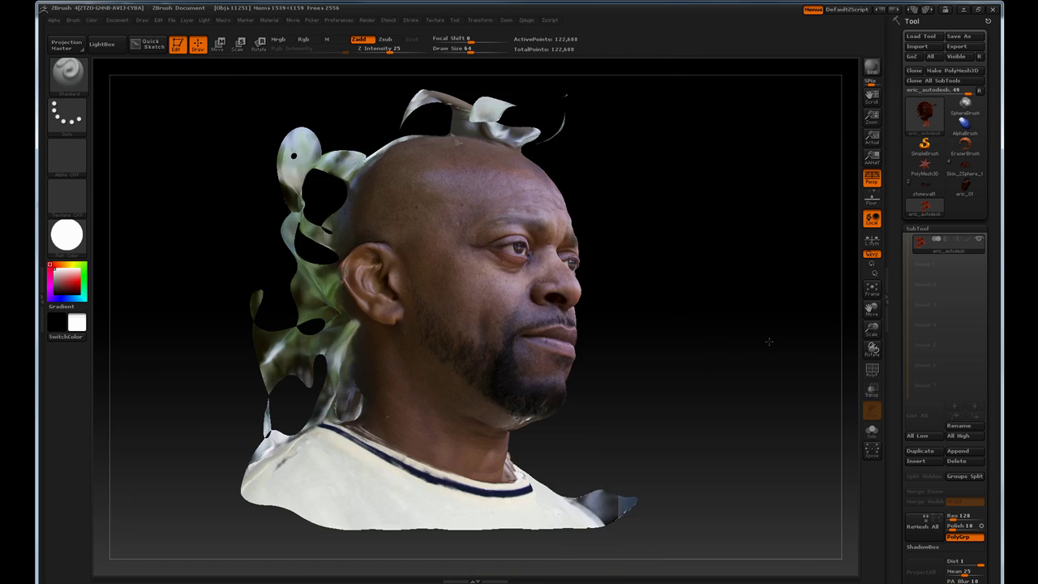
drag(770, 340, 699, 355)
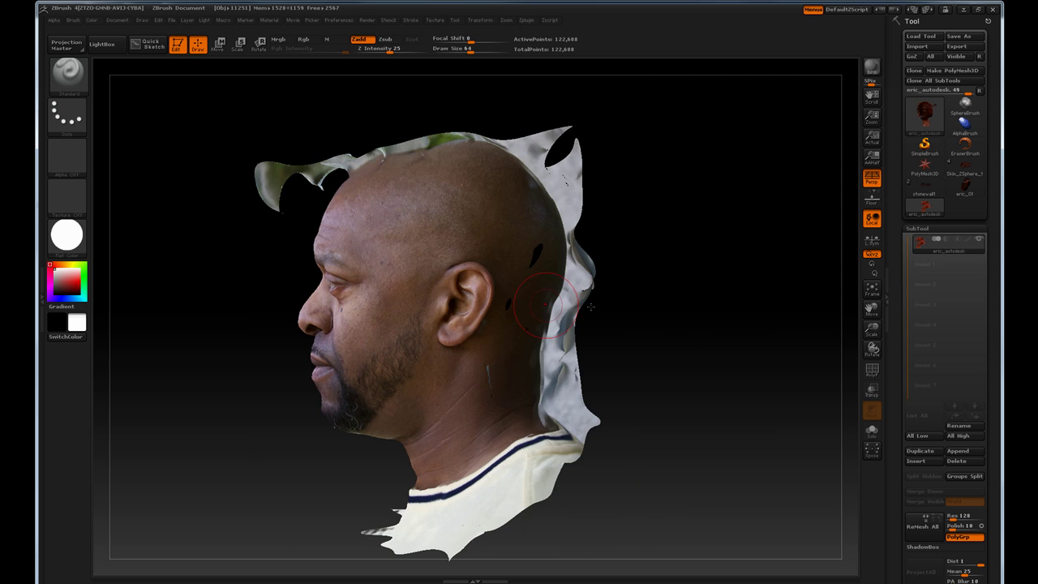
drag(590, 307, 692, 324)
key(f)
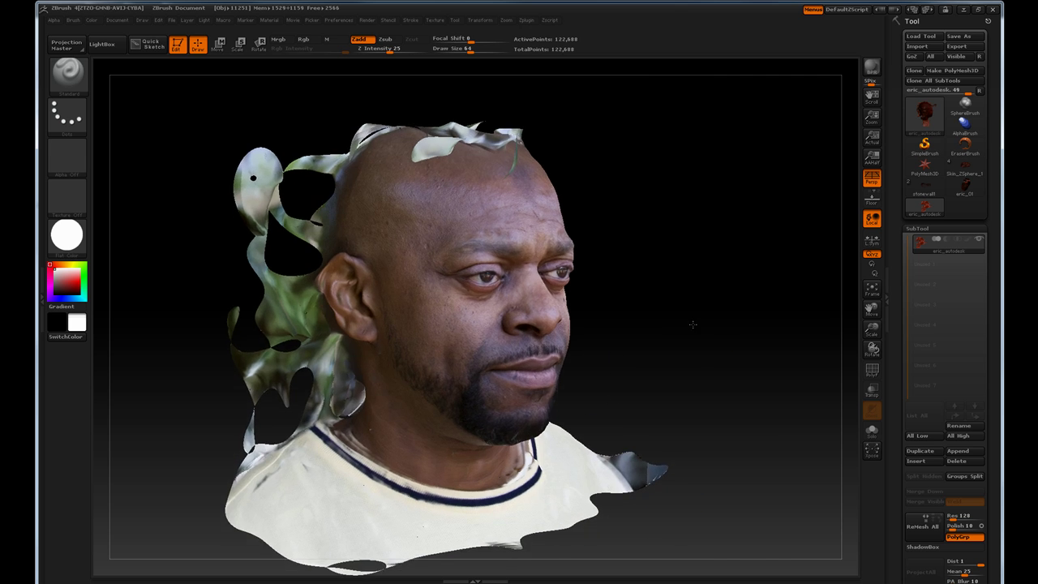